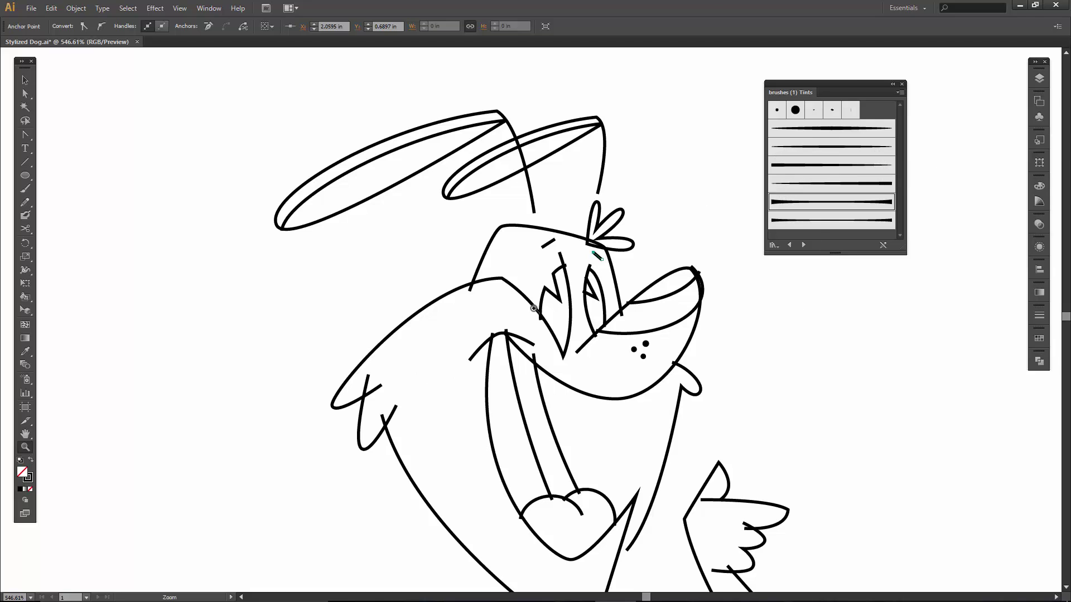
Apply Art Brush 2 to the small arc at the left mouth corner
{"action": "key", "text": "v"}
{"action": "left_click", "coordinate": [478, 351]}
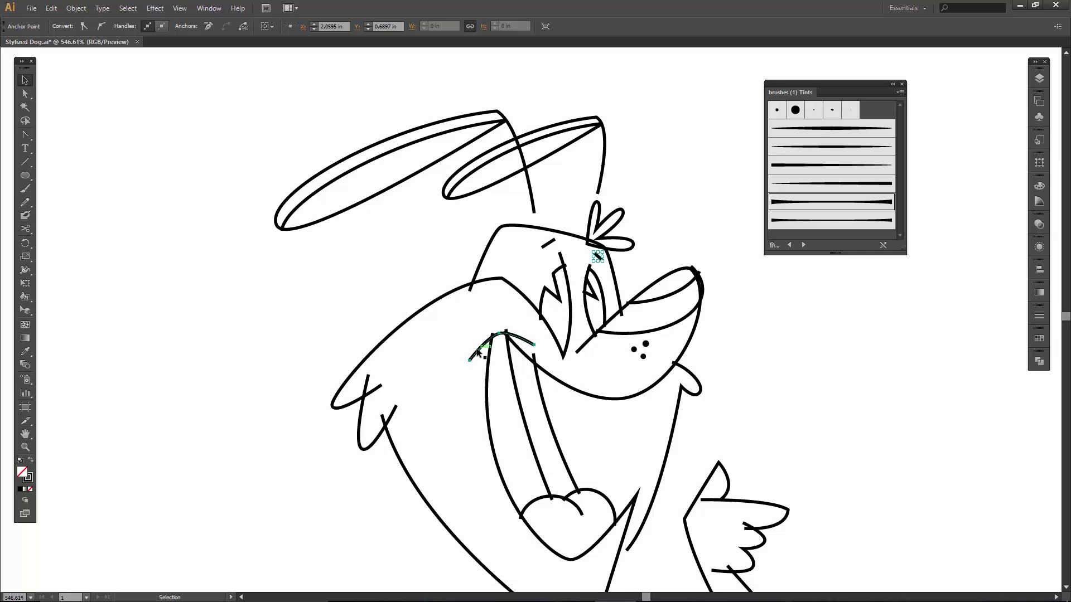
{"action": "left_click", "coordinate": [810, 144]}
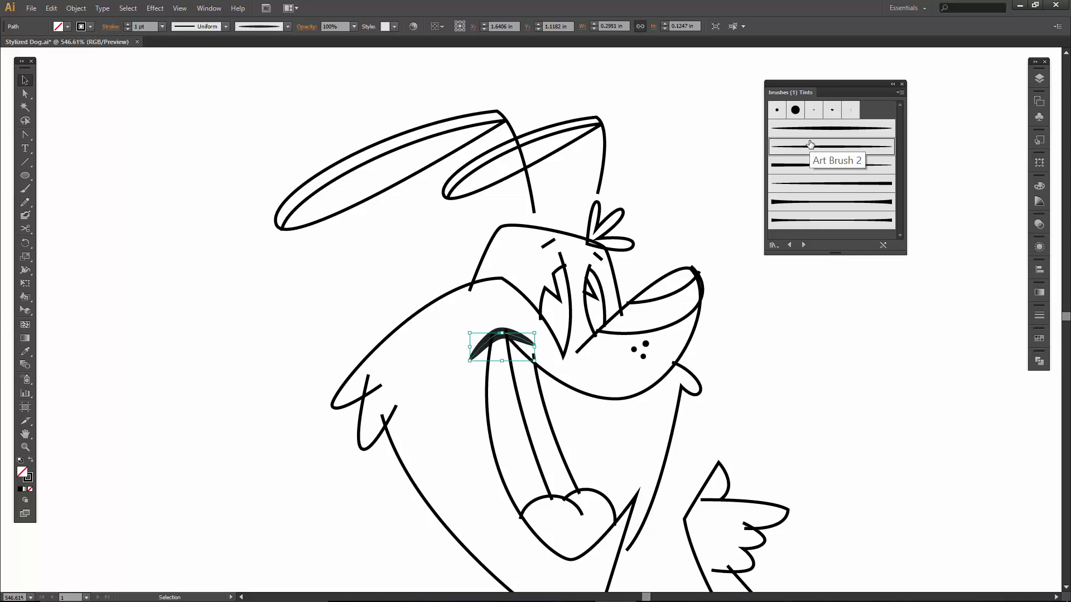
{"action": "left_click", "coordinate": [631, 373]}
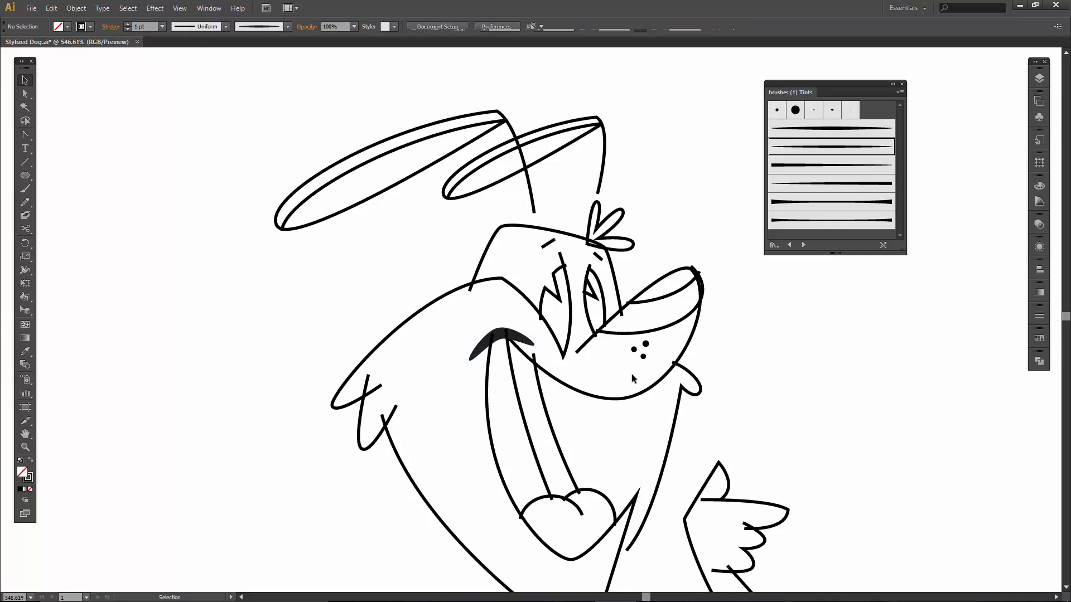
Give the big smile curve the fourth thick tapered brush stroke
{"action": "left_click", "coordinate": [614, 400]}
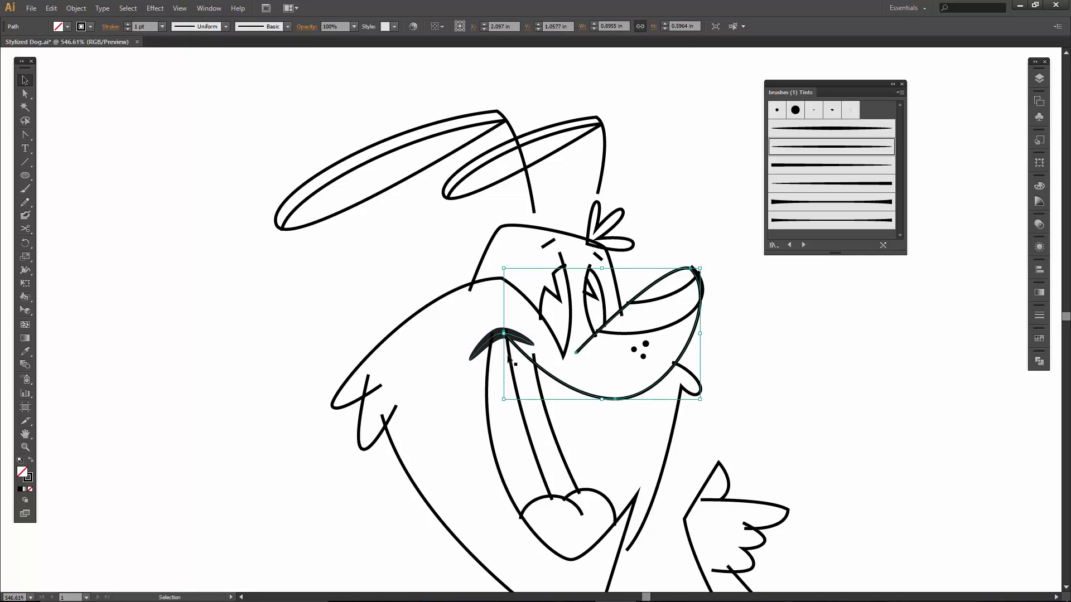
{"action": "left_click", "coordinate": [799, 166]}
{"action": "left_click", "coordinate": [798, 187]}
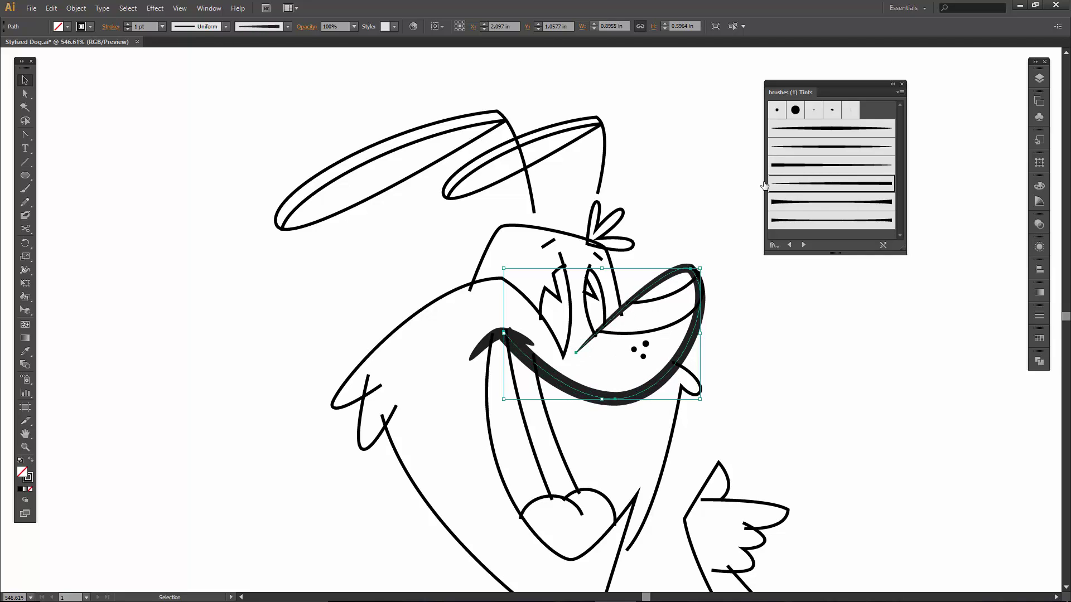
{"action": "left_click", "coordinate": [712, 191]}
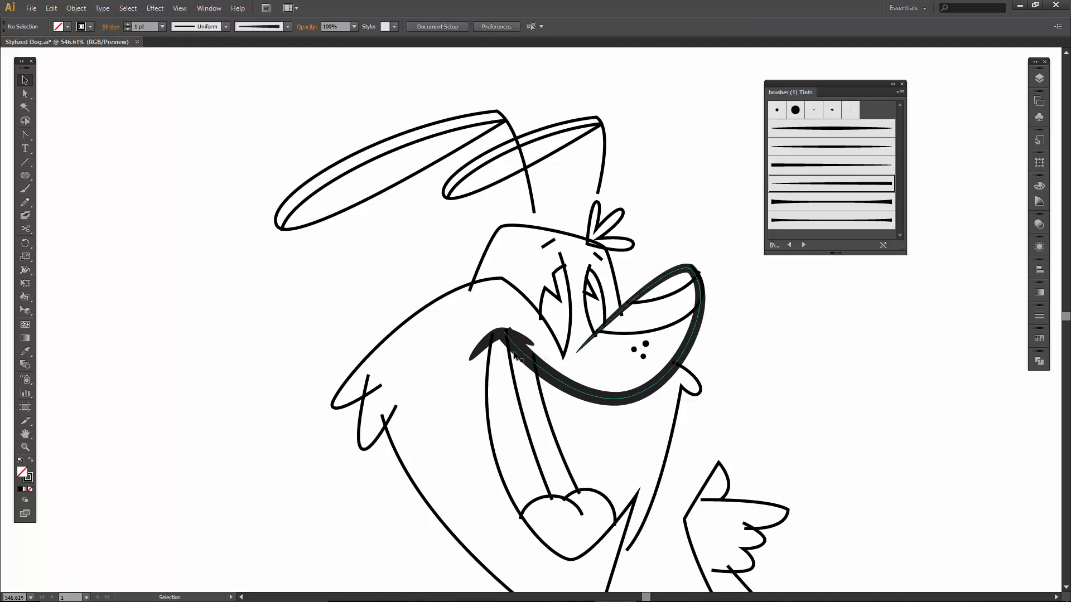
Apply the bottom tapered brush to the mouth outline and drag its bottom tip lower
{"action": "left_click", "coordinate": [487, 394]}
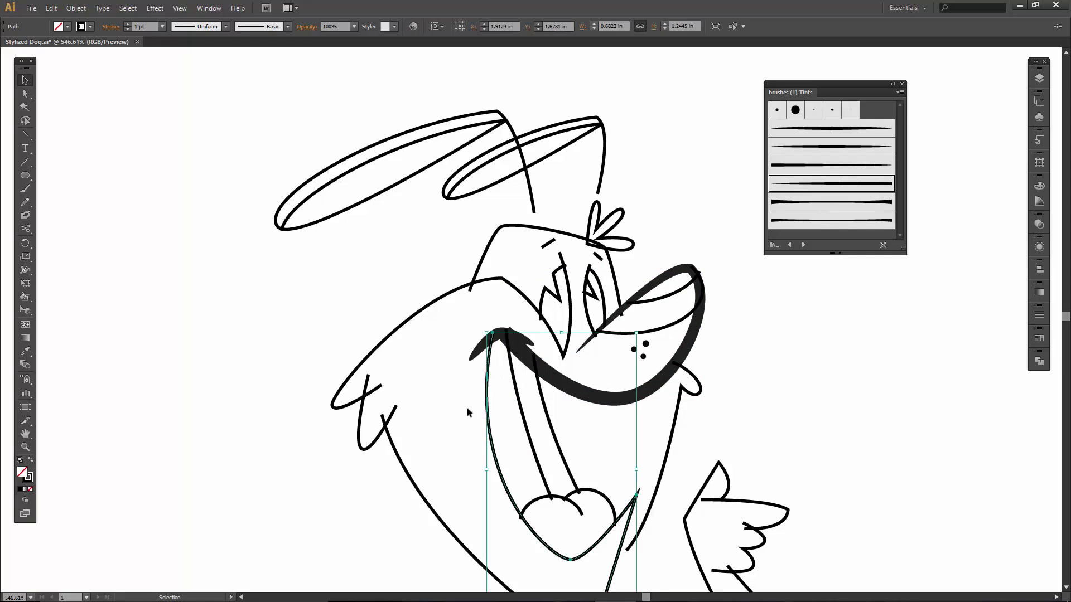
{"action": "key", "text": "space"}
{"action": "left_click_drag", "start_coordinate": [449, 410], "coordinate": [404, 291]}
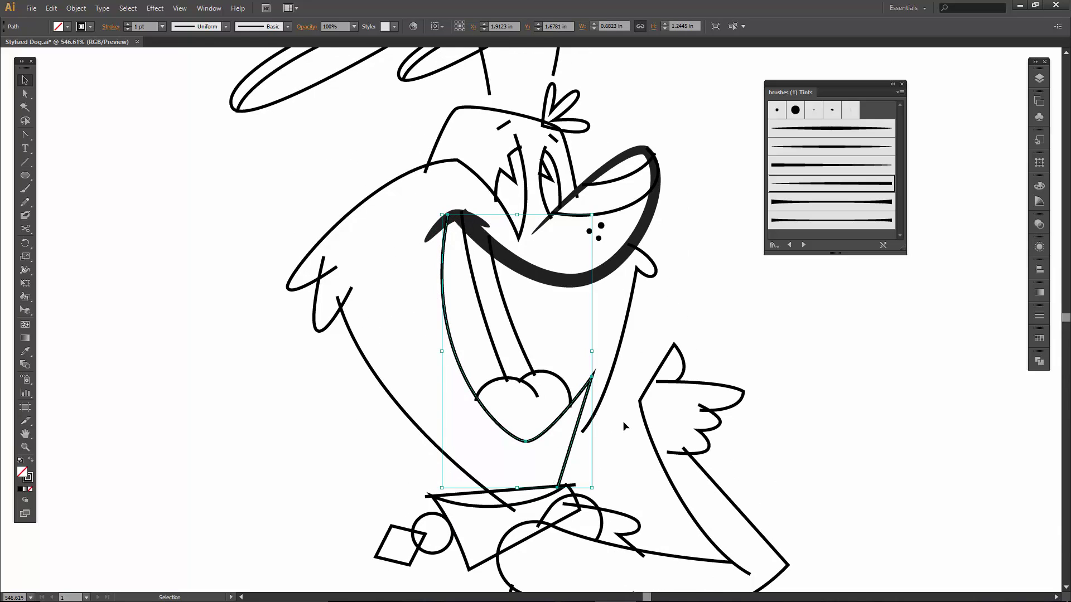
{"action": "left_click", "coordinate": [797, 221]}
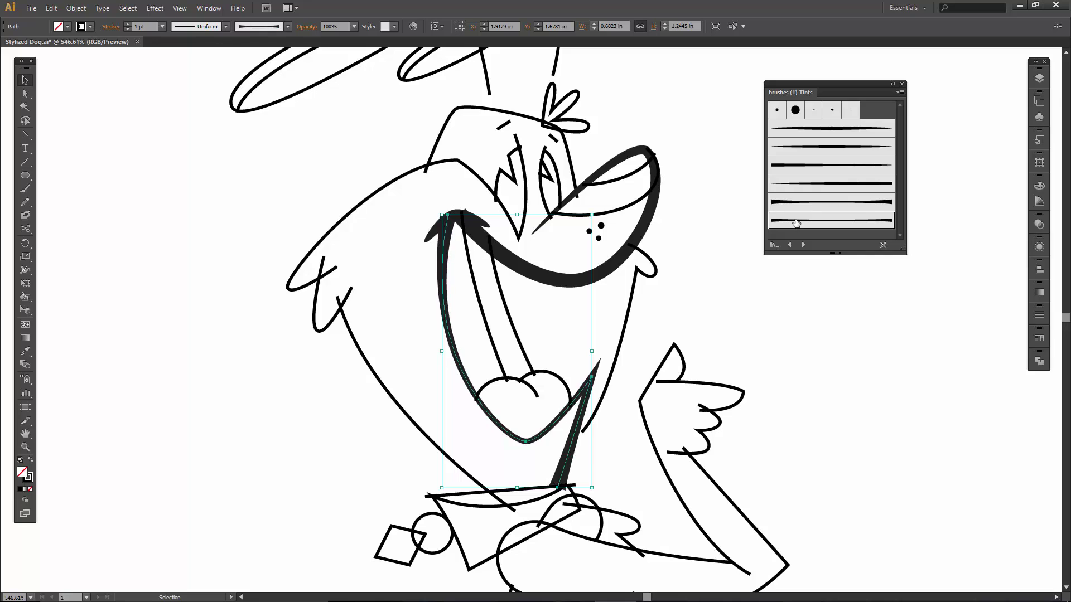
{"action": "key", "text": "a"}
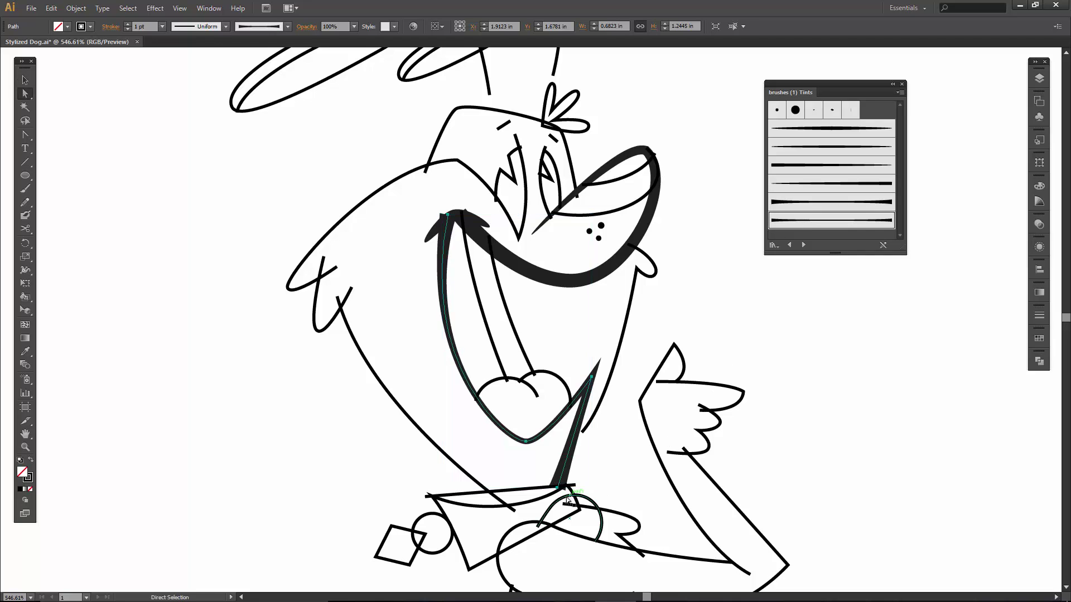
{"action": "left_click_drag", "start_coordinate": [557, 489], "coordinate": [550, 505]}
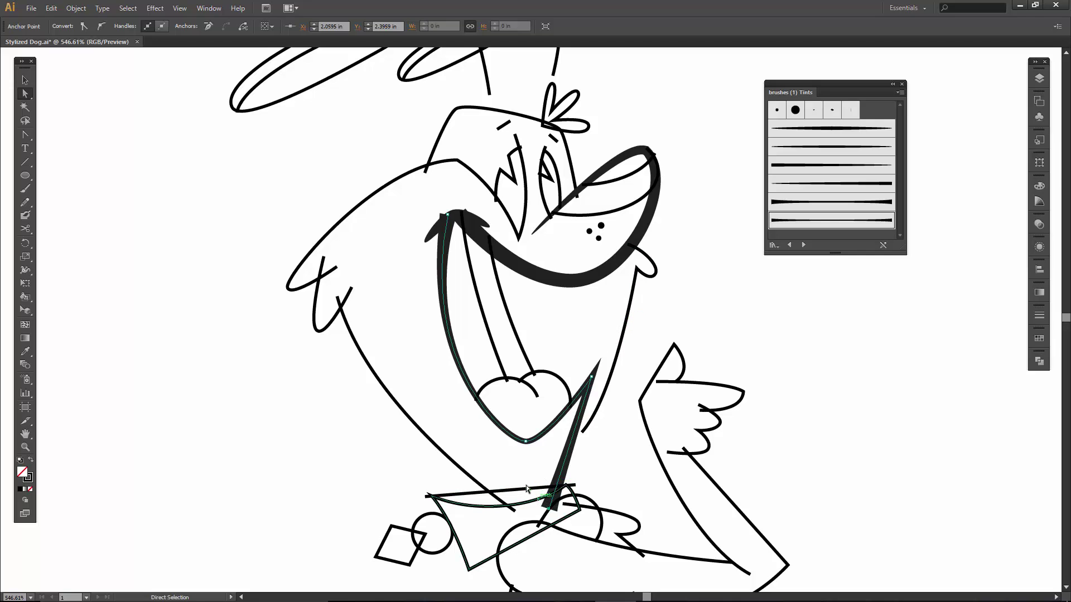
Apply the third tapered brush to both arcs on top of the tongue
{"action": "key", "text": "v"}
{"action": "left_click", "coordinate": [536, 393]}
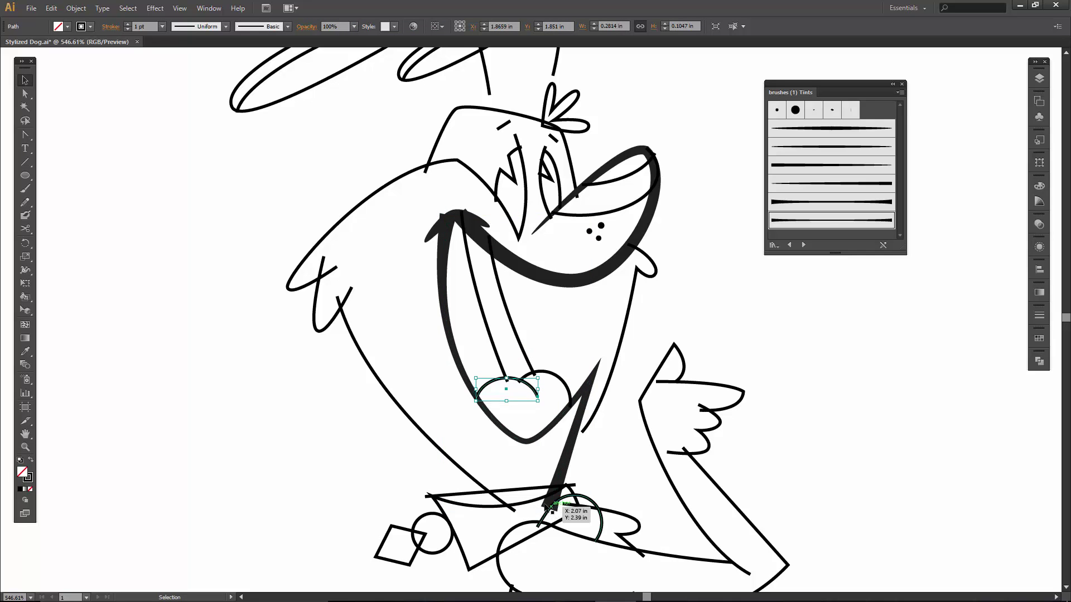
{"action": "key", "text": "z"}
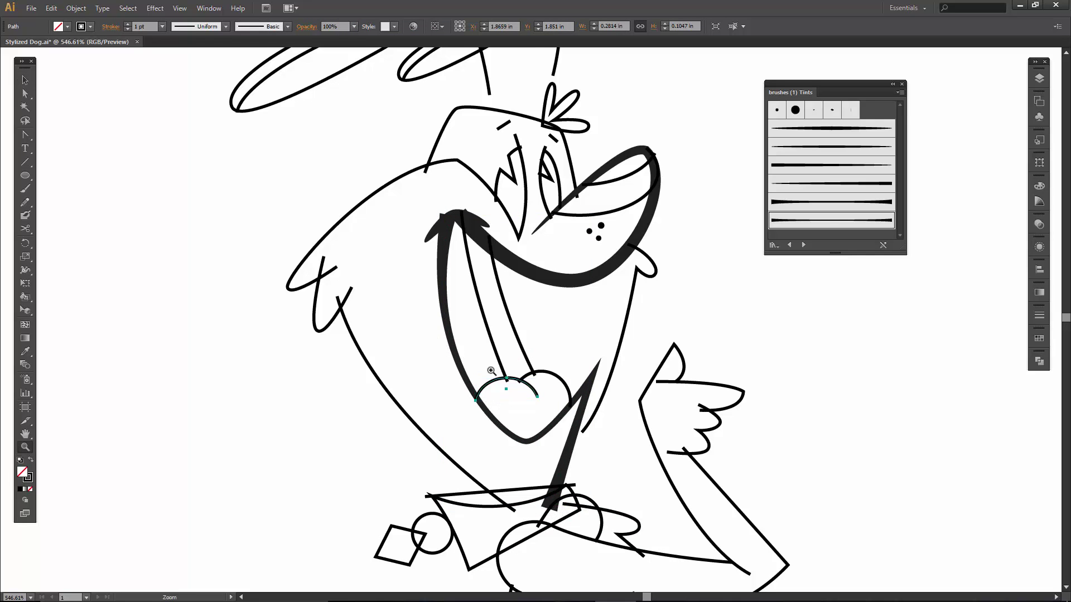
{"action": "left_click_drag", "start_coordinate": [439, 339], "coordinate": [602, 441]}
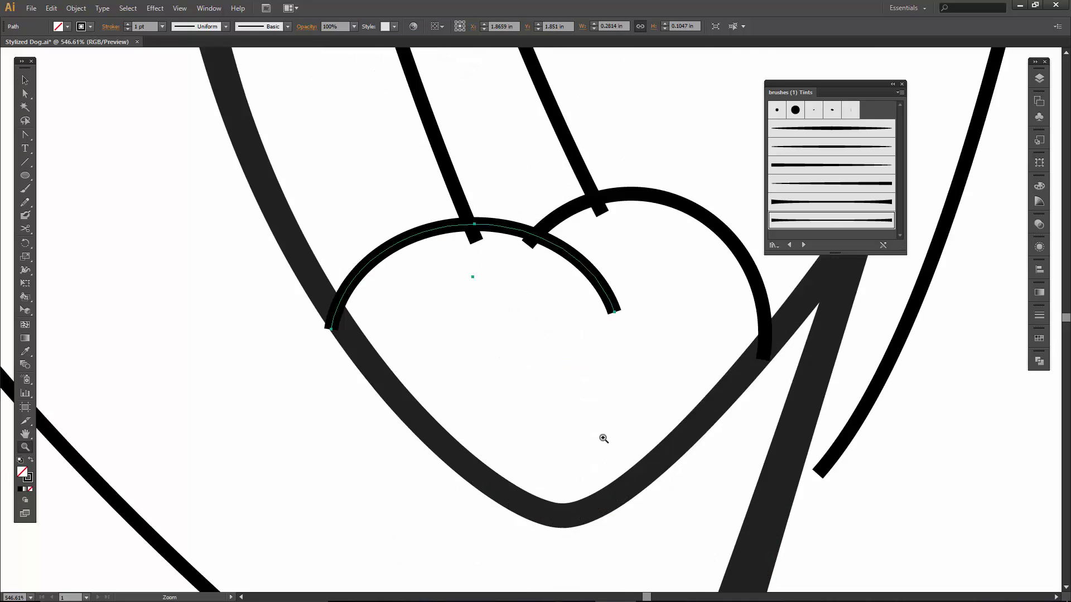
{"action": "left_click", "coordinate": [813, 173]}
{"action": "key", "text": "v"}
{"action": "left_click", "coordinate": [664, 201]}
{"action": "left_click", "coordinate": [818, 173]}
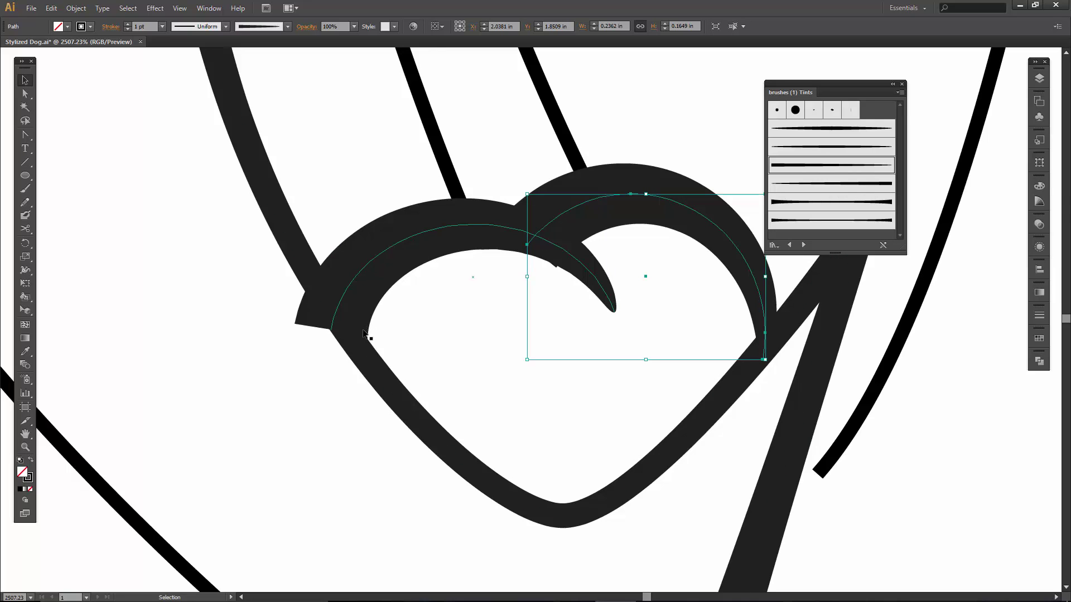
Nudge the left tongue arc's end anchor slightly down and left
{"action": "key", "text": "a"}
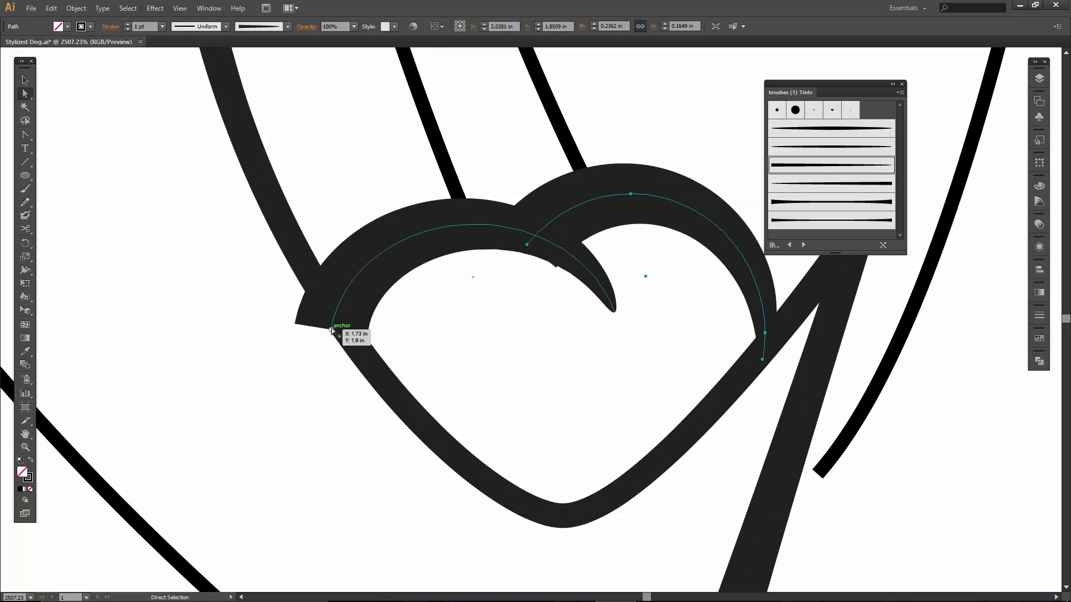
{"action": "left_click", "coordinate": [332, 329]}
{"action": "left_click_drag", "start_coordinate": [332, 330], "coordinate": [327, 334]}
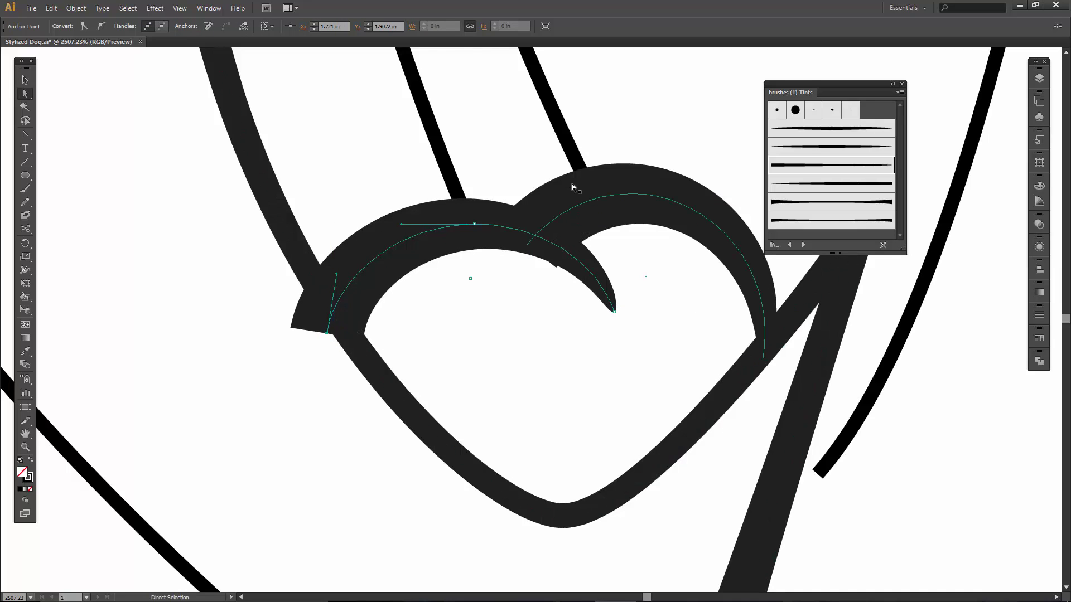
{"action": "key", "text": "ctrl+minus"}
{"action": "key", "text": "ctrl+minus"}
{"action": "key", "text": "ctrl+minus"}
{"action": "left_click_drag", "start_coordinate": [533, 217], "coordinate": [491, 392]}
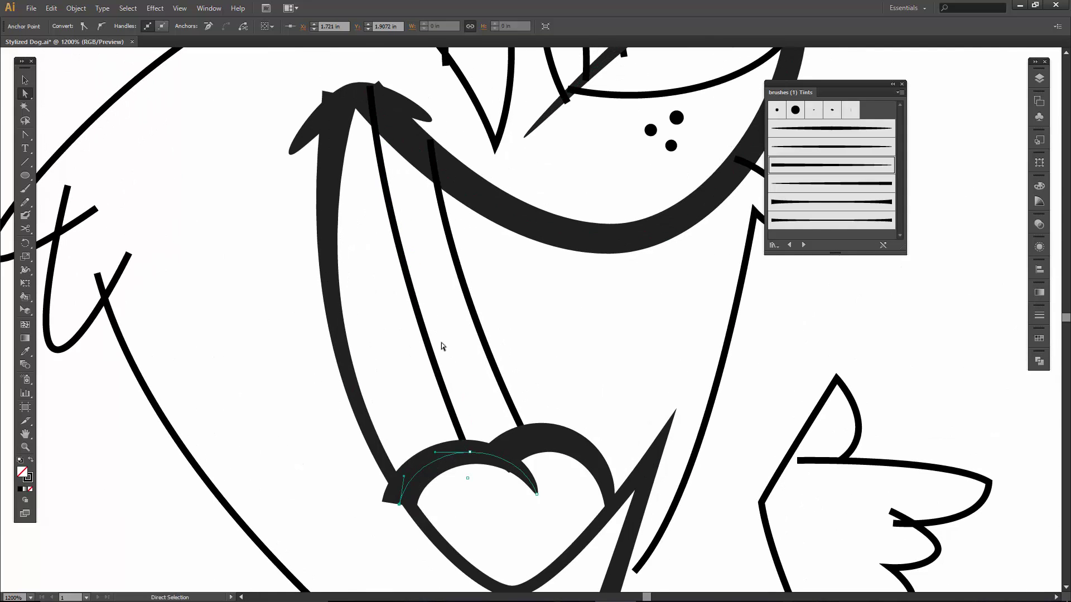
Apply the bottom tapered brush to the right inner mouth line
{"action": "left_click", "coordinate": [497, 372]}
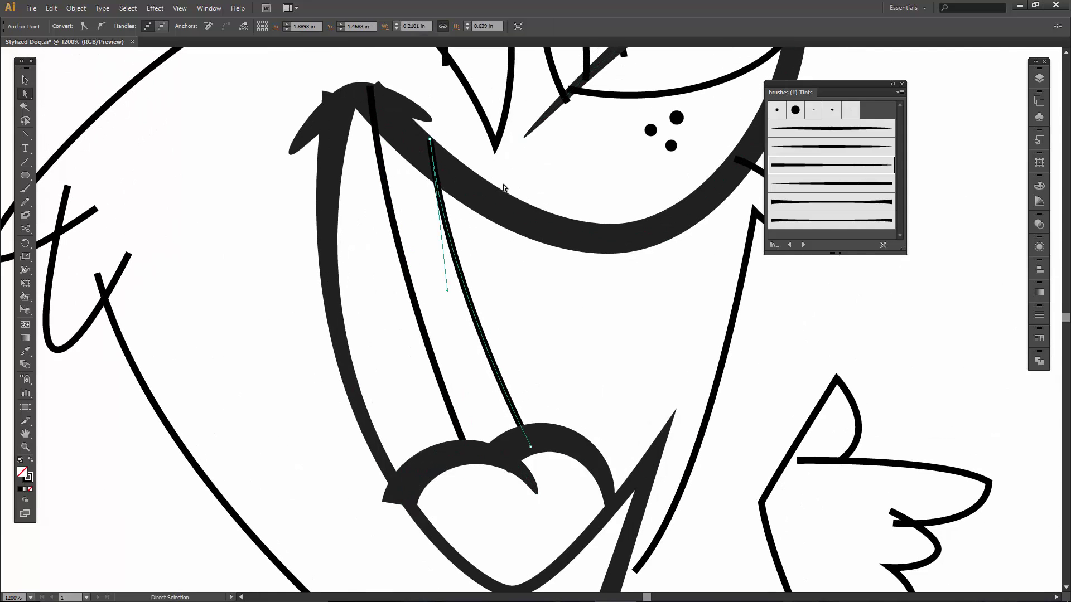
{"action": "left_click", "coordinate": [788, 219]}
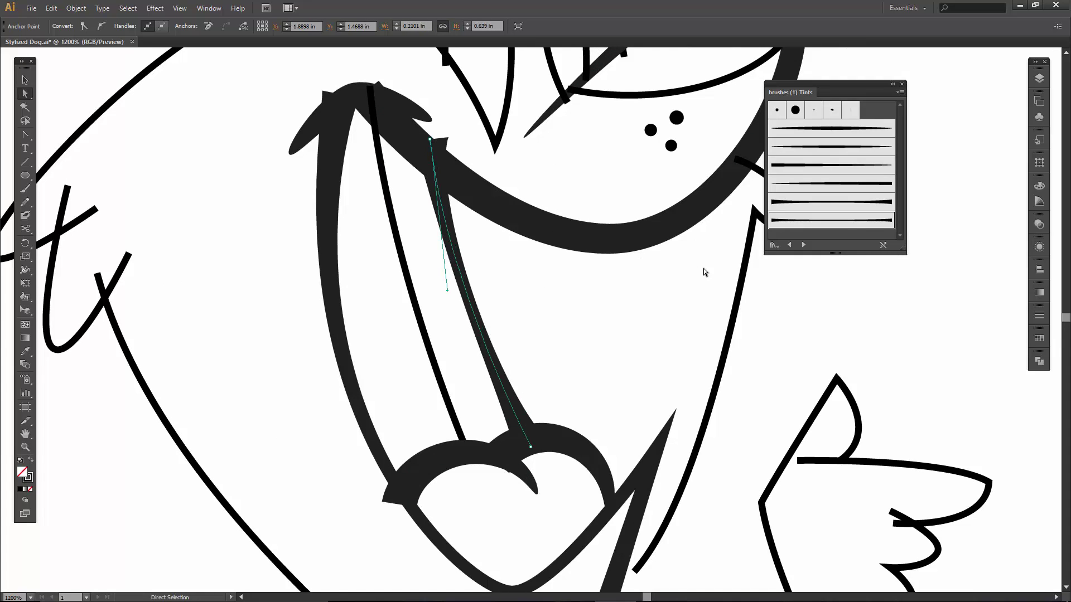
{"action": "scroll", "coordinate": [704, 269], "scroll_direction": "right", "scroll_amount": 5}
{"action": "scroll", "coordinate": [704, 268], "scroll_direction": "down", "scroll_amount": 1}
Give the chin curl the third tapered brush and thin its stroke to 0.75 pt
{"action": "left_click", "coordinate": [635, 201]}
{"action": "left_click", "coordinate": [789, 188]}
{"action": "left_click", "coordinate": [792, 171]}
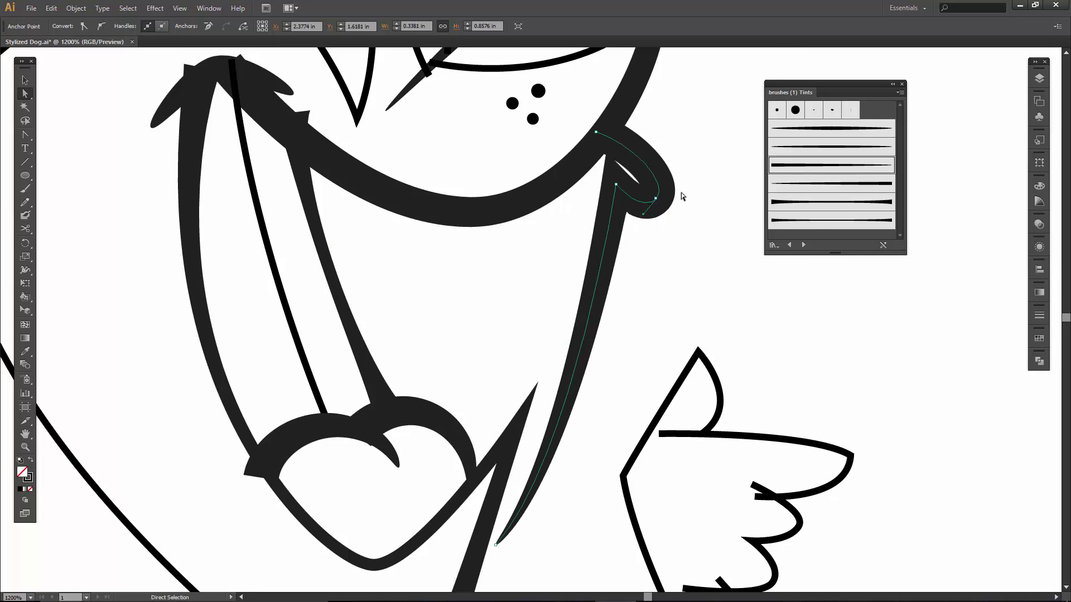
{"action": "left_click", "coordinate": [139, 60]}
{"action": "key", "text": "v"}
{"action": "left_click", "coordinate": [594, 241]}
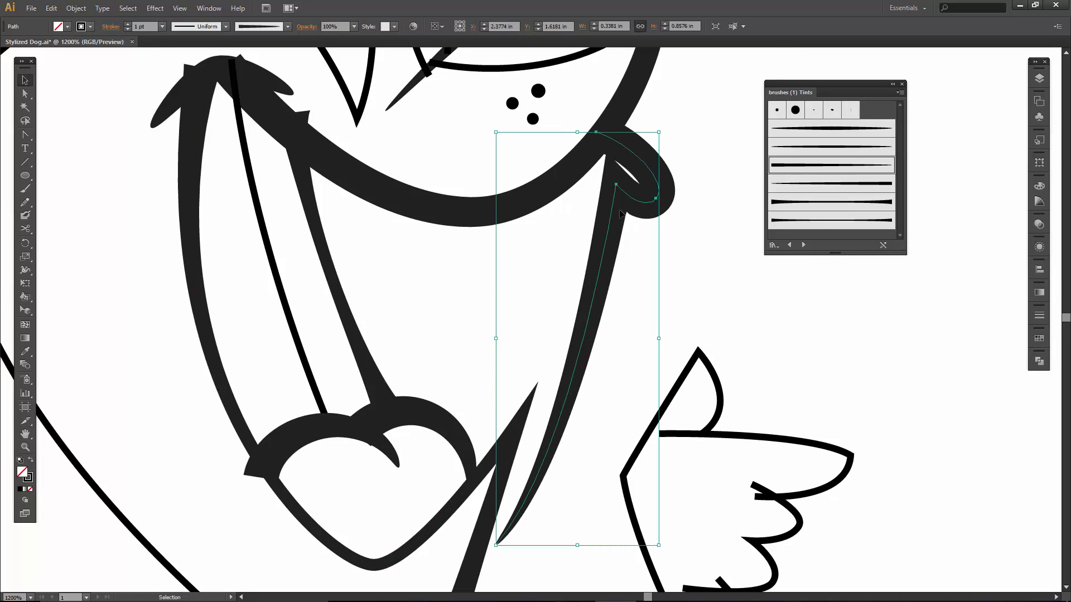
{"action": "left_click", "coordinate": [688, 203]}
{"action": "left_click", "coordinate": [665, 193]}
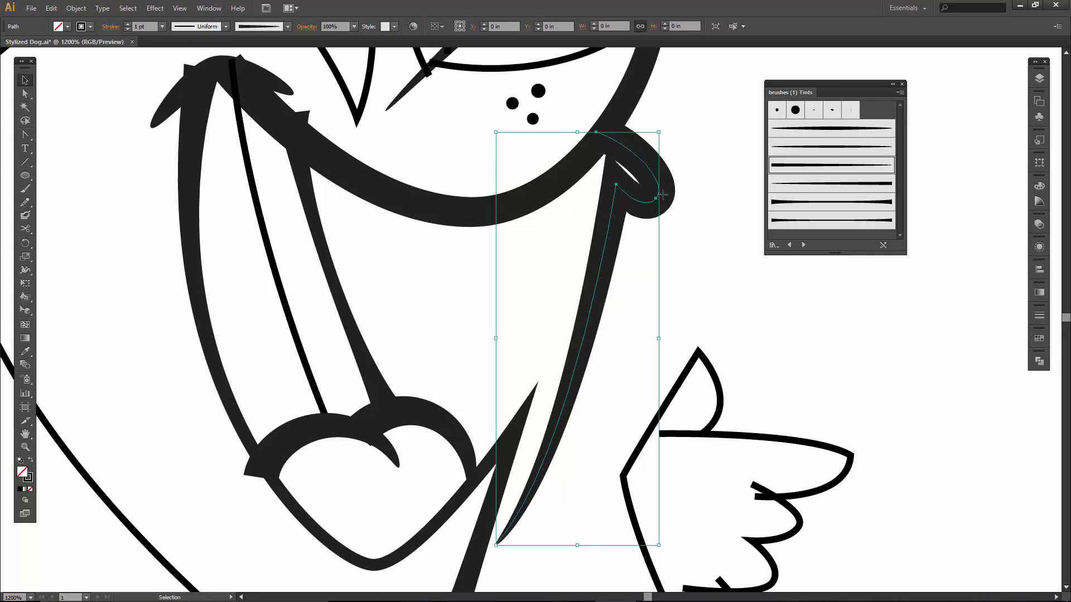
{"action": "left_click", "coordinate": [162, 26]}
{"action": "left_click", "coordinate": [175, 63]}
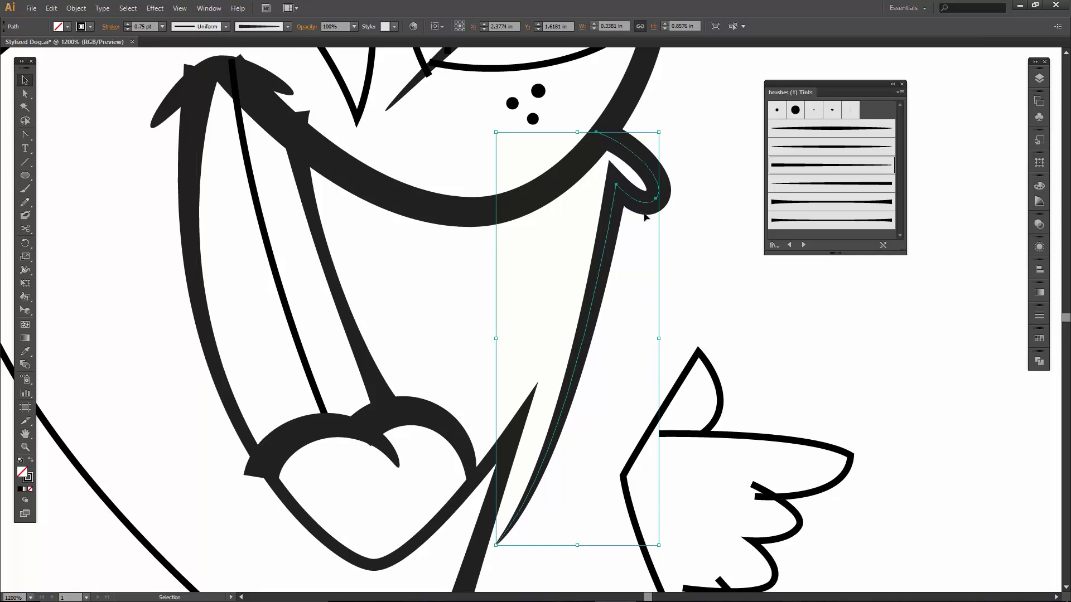
Reshape the chin curl by moving its inner and outer end anchors
{"action": "key", "text": "a"}
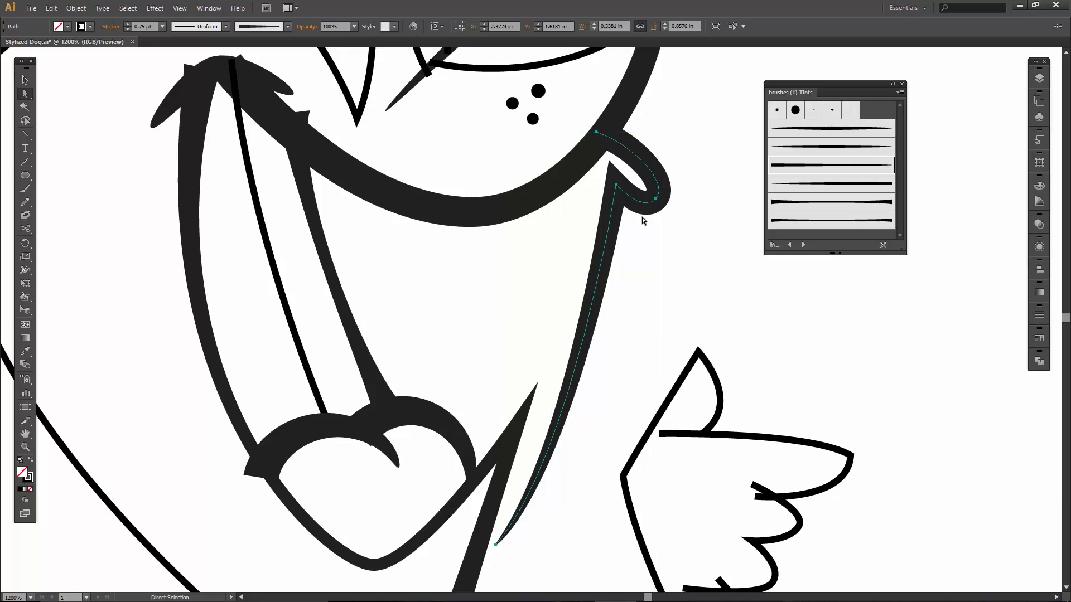
{"action": "left_click", "coordinate": [616, 186]}
{"action": "left_click", "coordinate": [616, 184]}
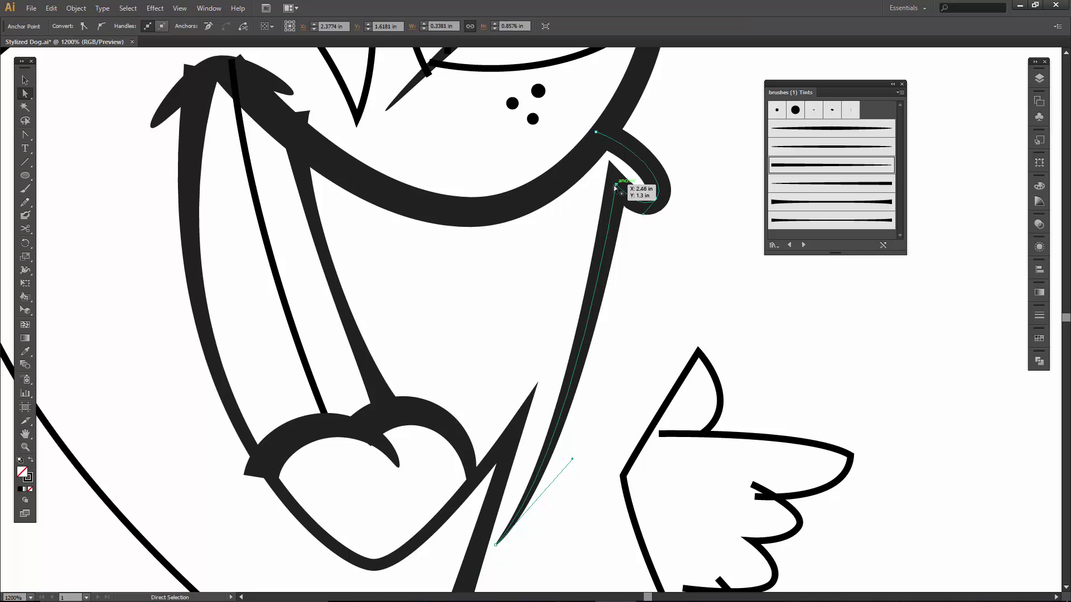
{"action": "left_click_drag", "start_coordinate": [617, 190], "coordinate": [616, 191]}
{"action": "left_click", "coordinate": [657, 199]}
{"action": "left_click_drag", "start_coordinate": [657, 206], "coordinate": [616, 200]}
{"action": "left_click", "coordinate": [681, 151]}
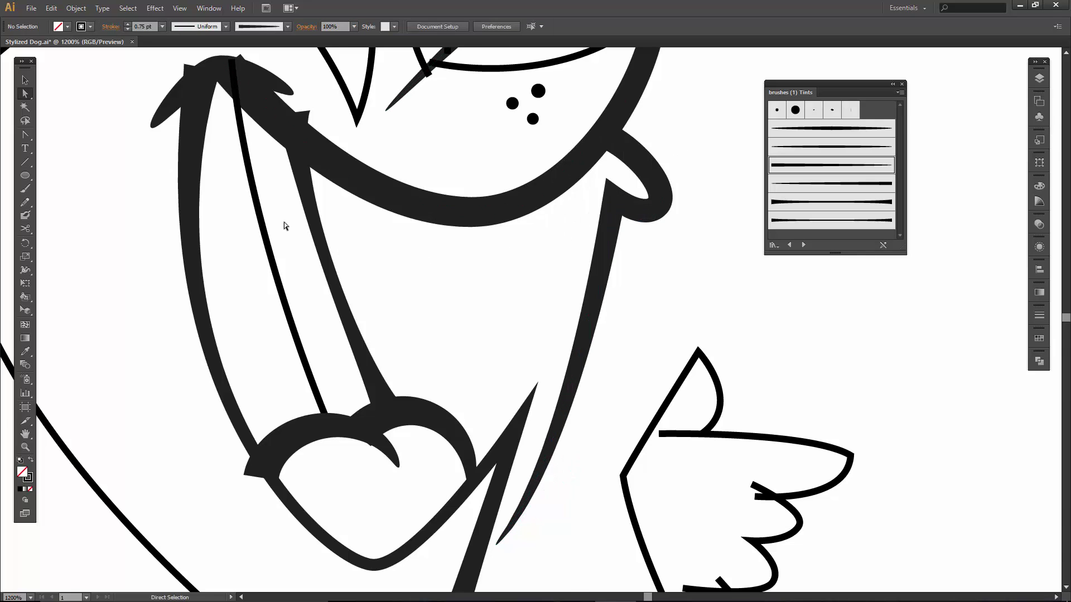
{"action": "left_click_drag", "start_coordinate": [283, 222], "coordinate": [591, 311]}
Apply thick tapered brushes to the left cheek fur tuft and the long head outline
{"action": "left_click", "coordinate": [168, 366]}
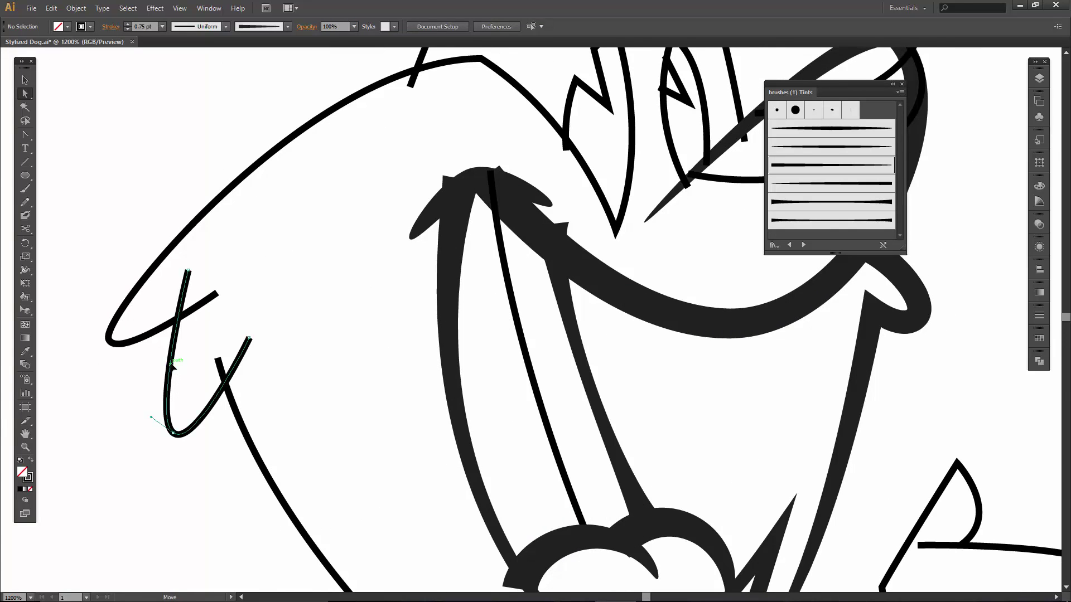
{"action": "left_click", "coordinate": [811, 173]}
{"action": "left_click", "coordinate": [215, 295]}
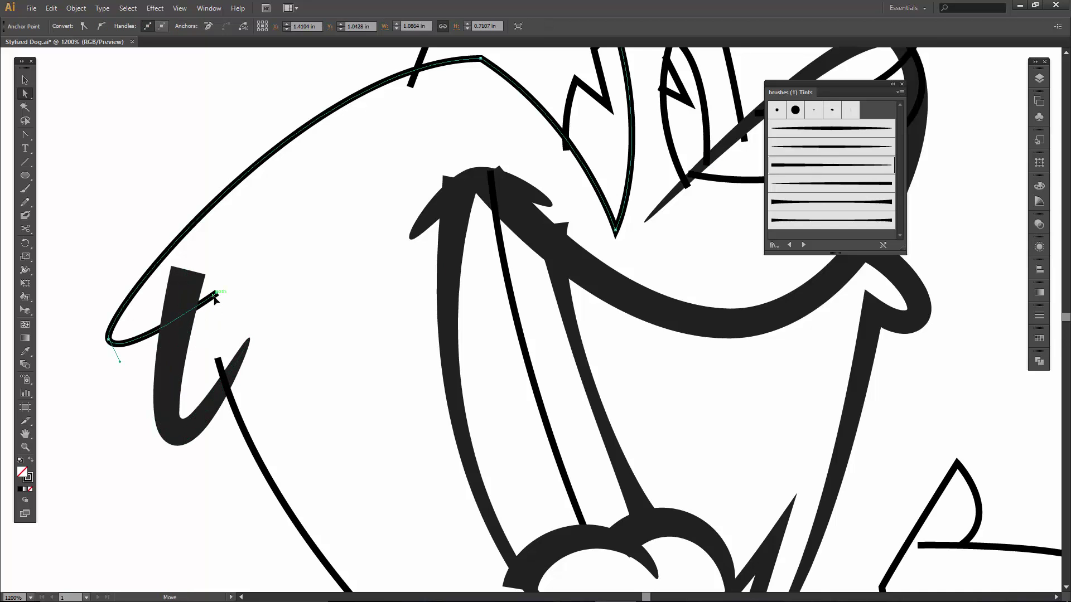
{"action": "left_click_drag", "start_coordinate": [417, 199], "coordinate": [370, 266]}
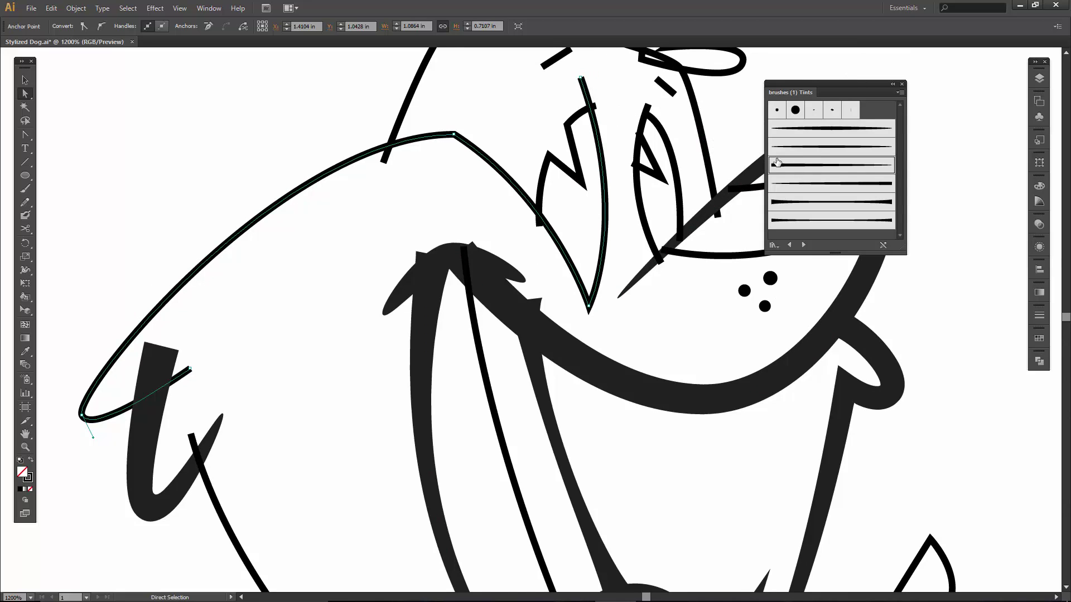
{"action": "left_click", "coordinate": [815, 146]}
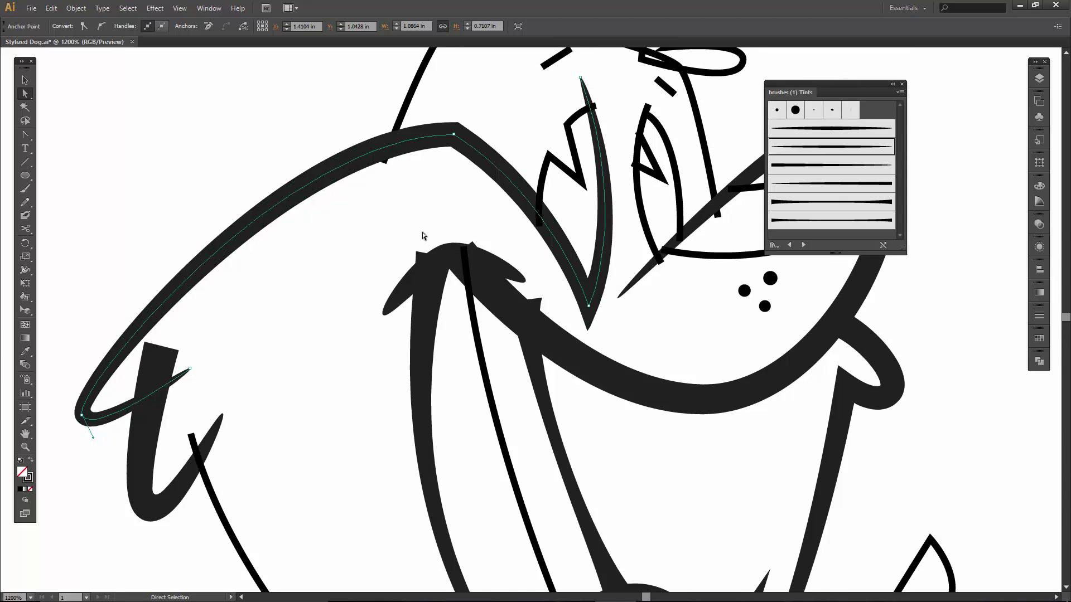
{"action": "left_click_drag", "start_coordinate": [401, 234], "coordinate": [335, 357]}
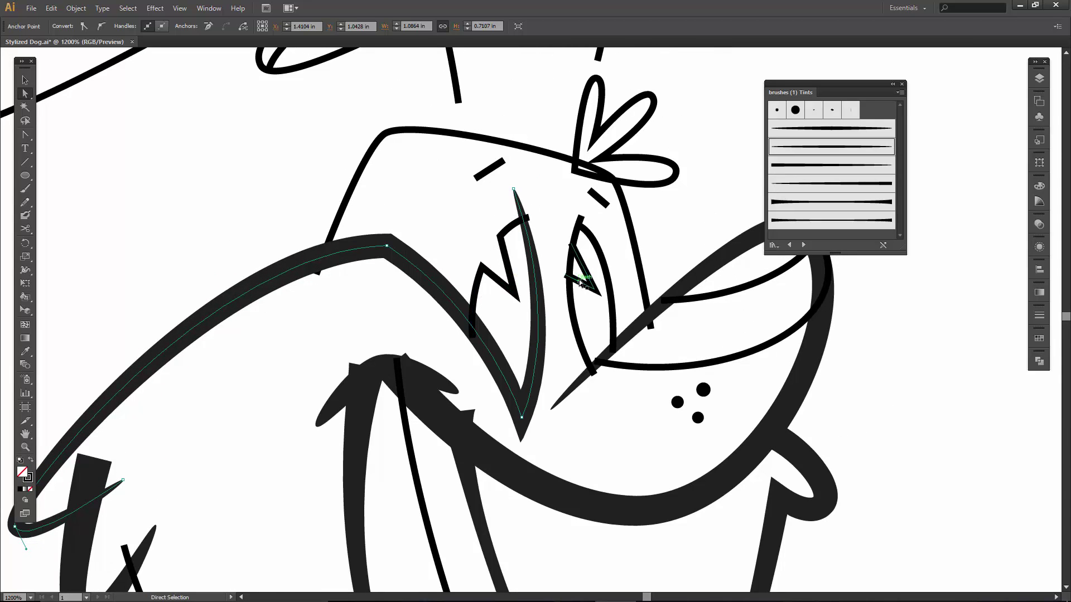
Brush the eye's outer curve, thin it to 0.5 pt, and nudge its top anchor up
{"action": "key", "text": "v"}
{"action": "left_click", "coordinate": [578, 234]}
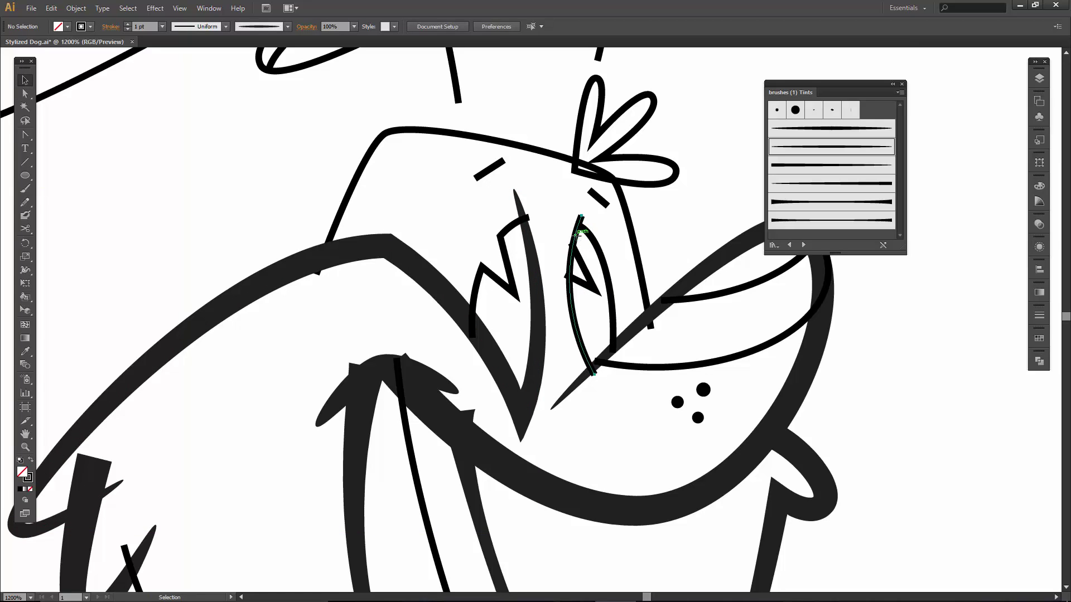
{"action": "left_click", "coordinate": [813, 172]}
{"action": "left_click", "coordinate": [773, 189]}
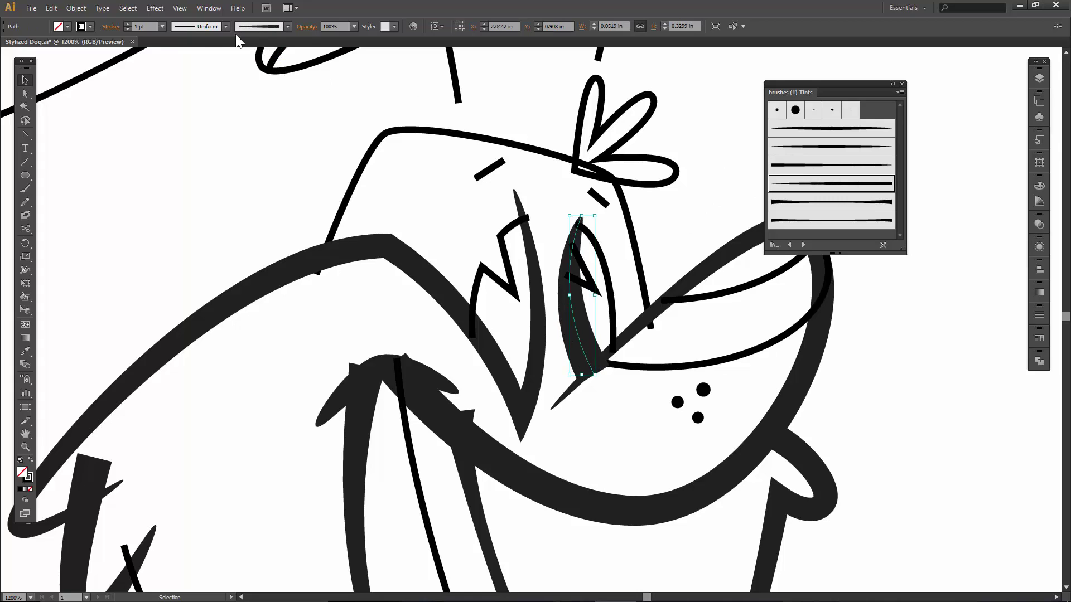
{"action": "left_click", "coordinate": [163, 27]}
{"action": "left_click", "coordinate": [174, 52]}
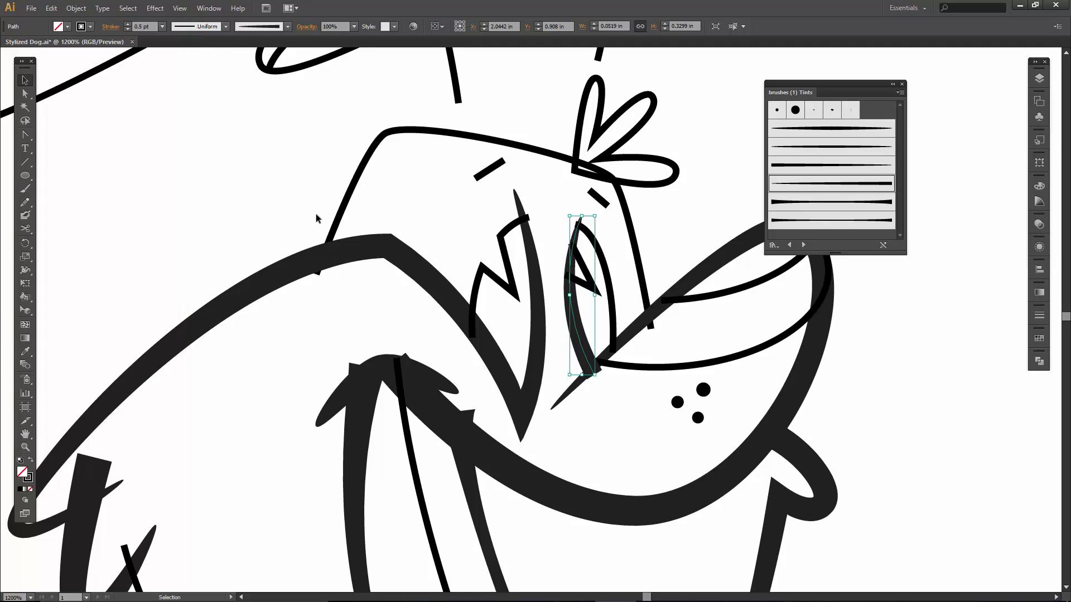
{"action": "key", "text": "a"}
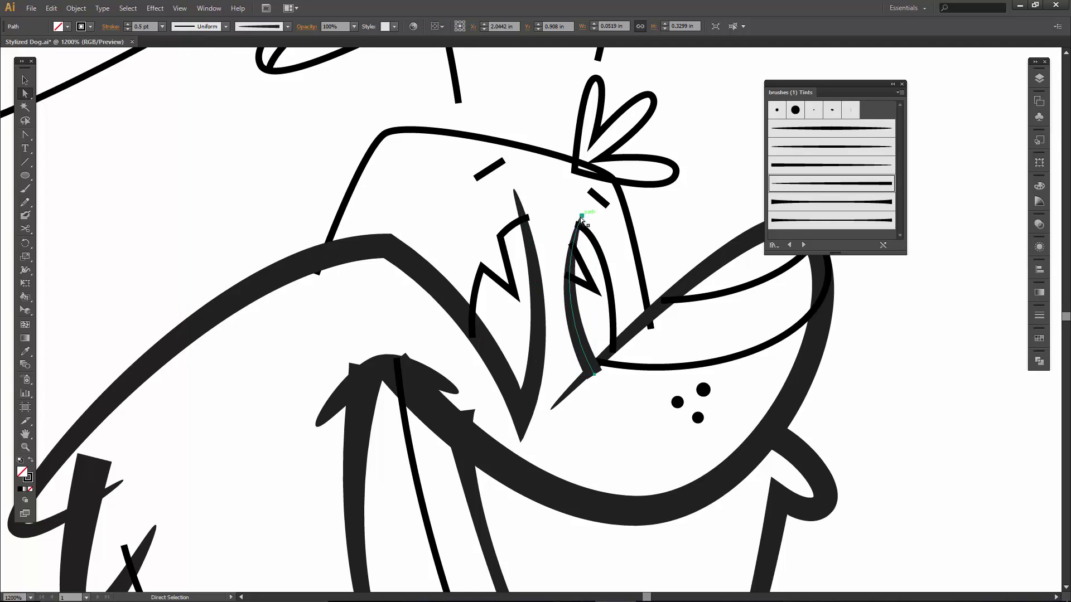
{"action": "left_click", "coordinate": [582, 216]}
{"action": "left_click_drag", "start_coordinate": [582, 217], "coordinate": [583, 212]}
{"action": "left_click", "coordinate": [596, 227]}
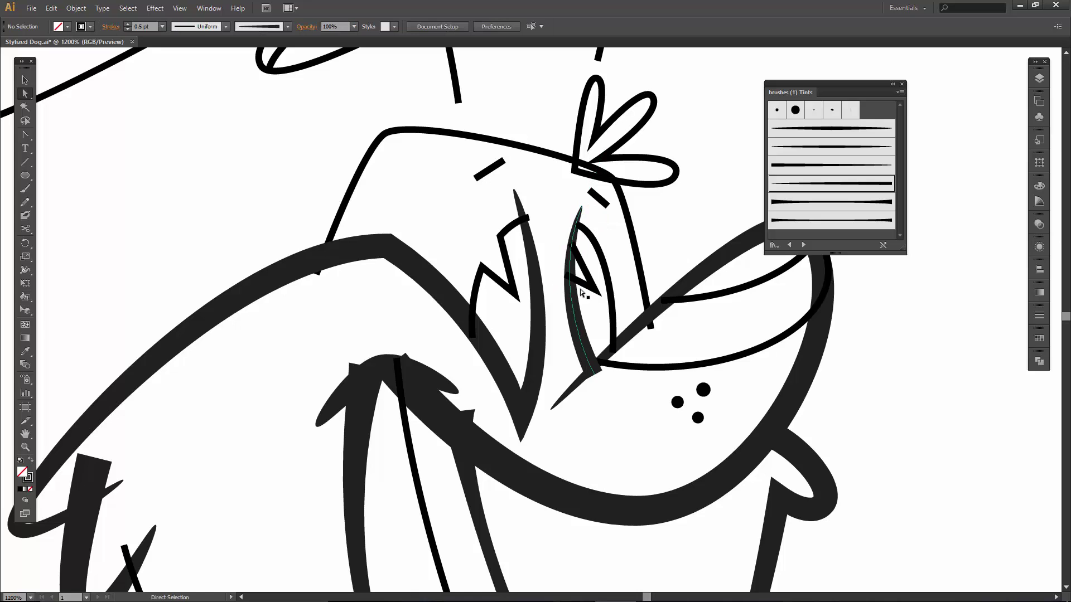
Apply the tapered brush to the head outline and fill the head tuft solid black
{"action": "left_click", "coordinate": [640, 269]}
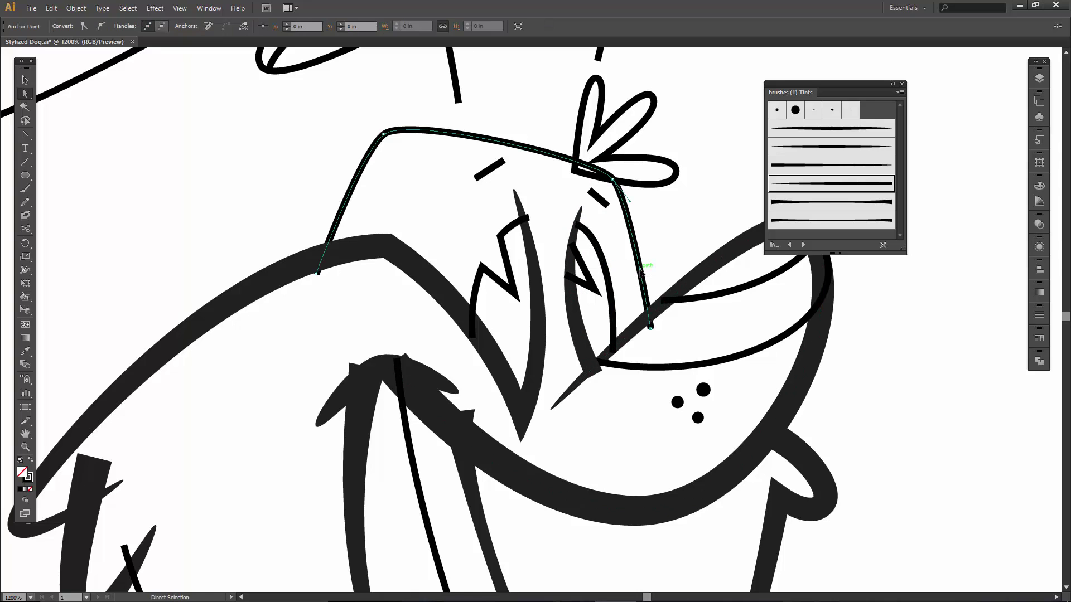
{"action": "left_click", "coordinate": [806, 220]}
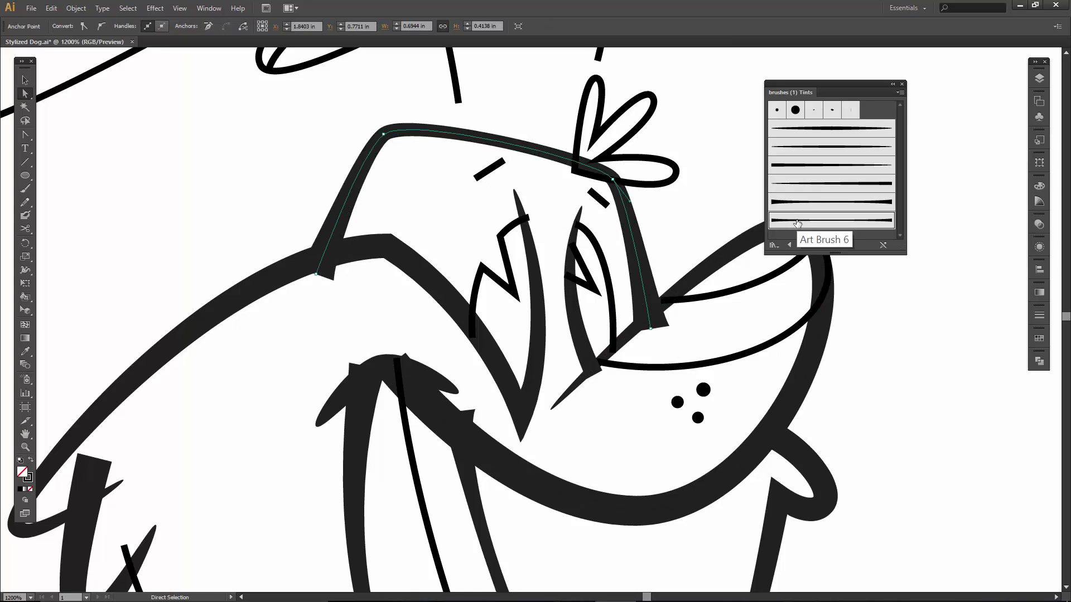
{"action": "left_click", "coordinate": [601, 144]}
{"action": "key", "text": "shift+x"}
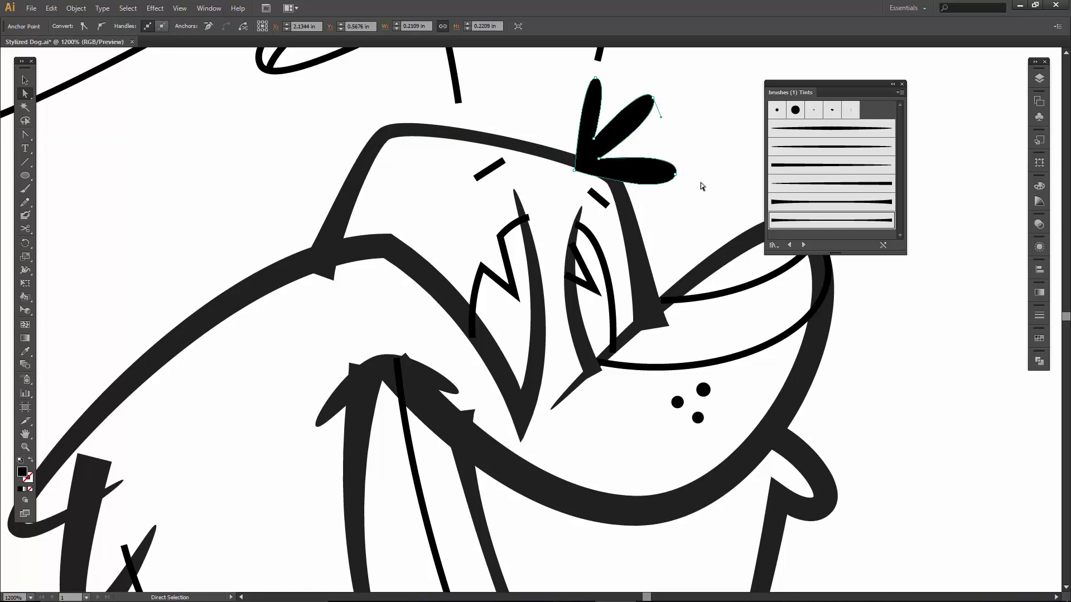
Apply the thick tapered brush to both ear outlines
{"action": "mouse_move", "coordinate": [701, 183]}
{"action": "left_mouse_down"}
{"action": "mouse_move", "coordinate": [617, 143]}
{"action": "mouse_move", "coordinate": [696, 299]}
{"action": "mouse_move", "coordinate": [780, 425]}
{"action": "left_mouse_up"}
{"action": "left_click_drag", "start_coordinate": [608, 377], "coordinate": [752, 417]}
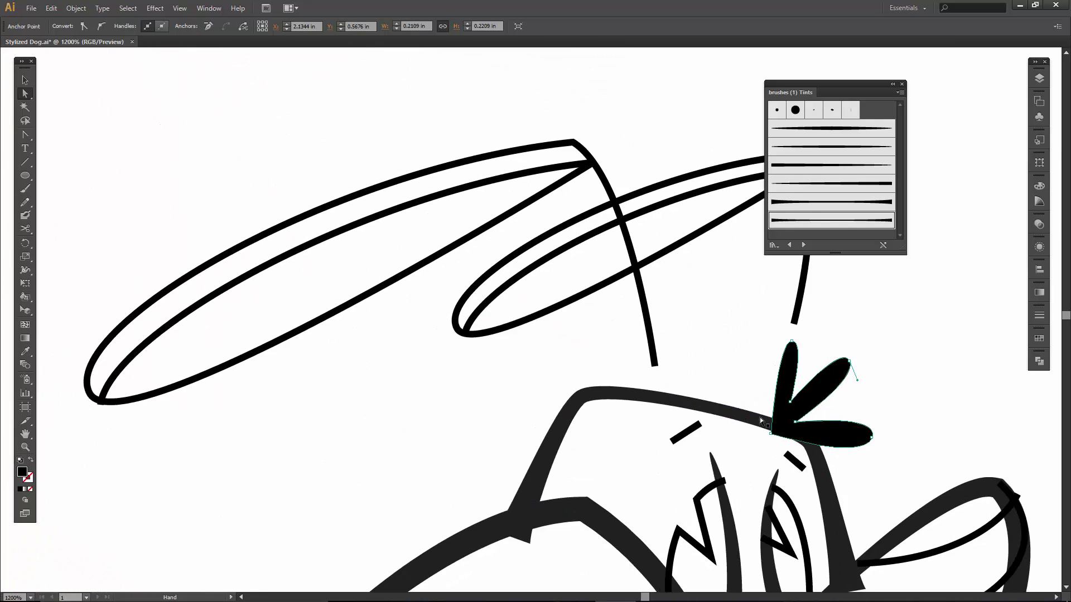
{"action": "left_click", "coordinate": [653, 339]}
{"action": "left_click", "coordinate": [799, 300], "text": "shift"}
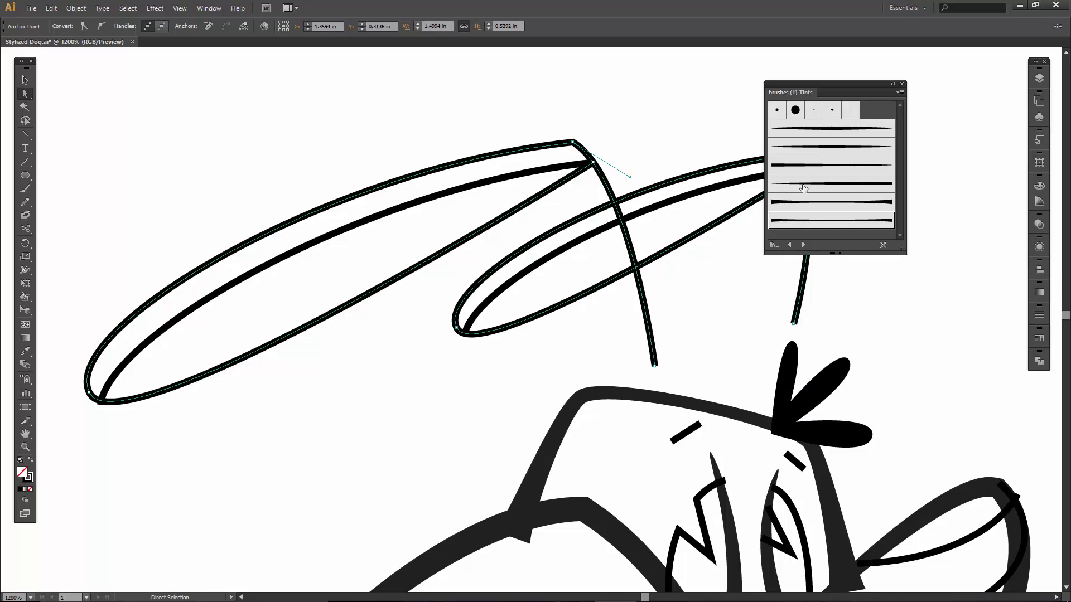
{"action": "left_click", "coordinate": [810, 150]}
{"action": "left_click", "coordinate": [677, 134]}
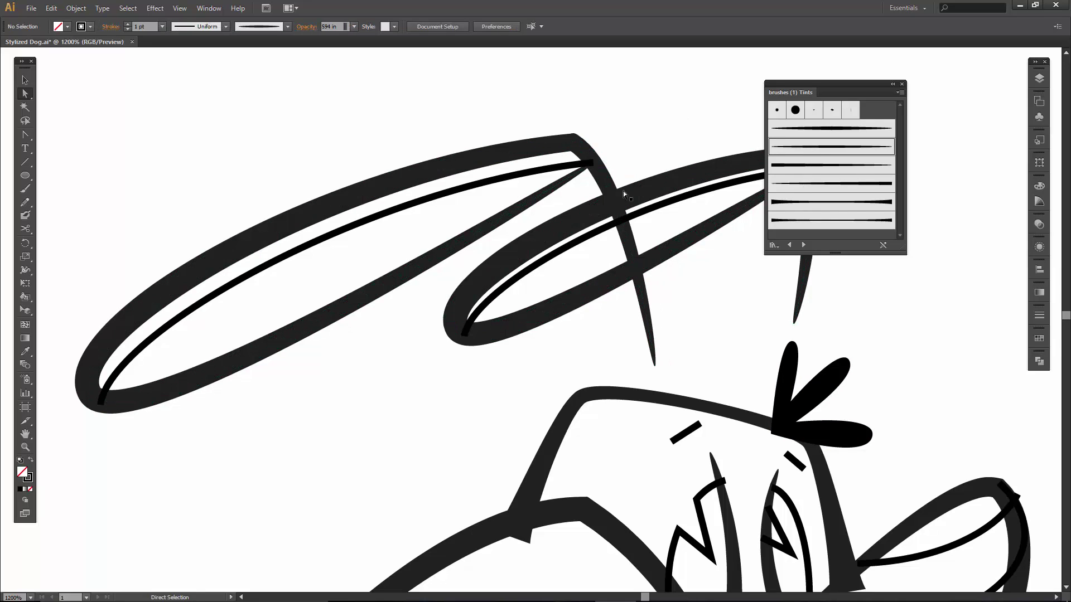
Set both inner ear lines to a 0.5 pt stroke
{"action": "left_click", "coordinate": [552, 167]}
{"action": "left_click", "coordinate": [638, 209], "text": "shift"}
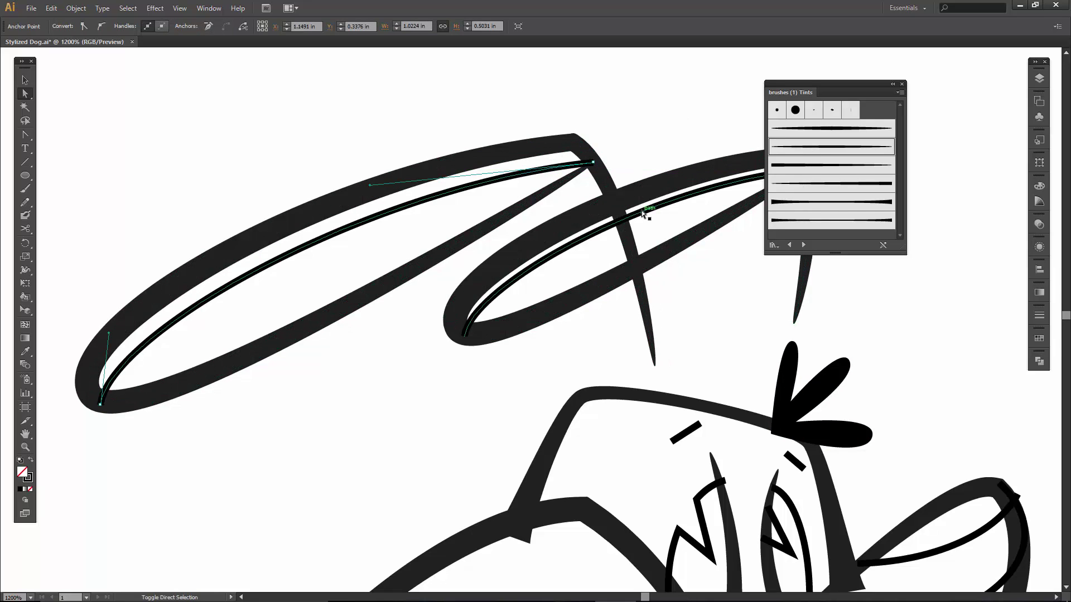
{"action": "key", "text": "v"}
{"action": "left_click", "coordinate": [151, 138]}
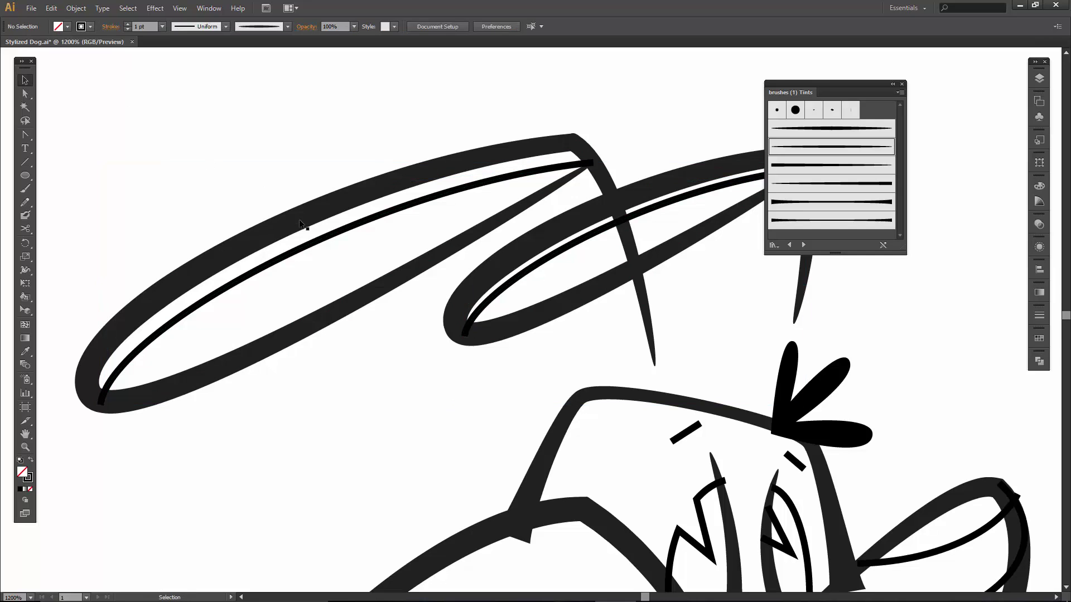
{"action": "left_click", "coordinate": [323, 238]}
{"action": "left_click", "coordinate": [662, 203], "text": "shift"}
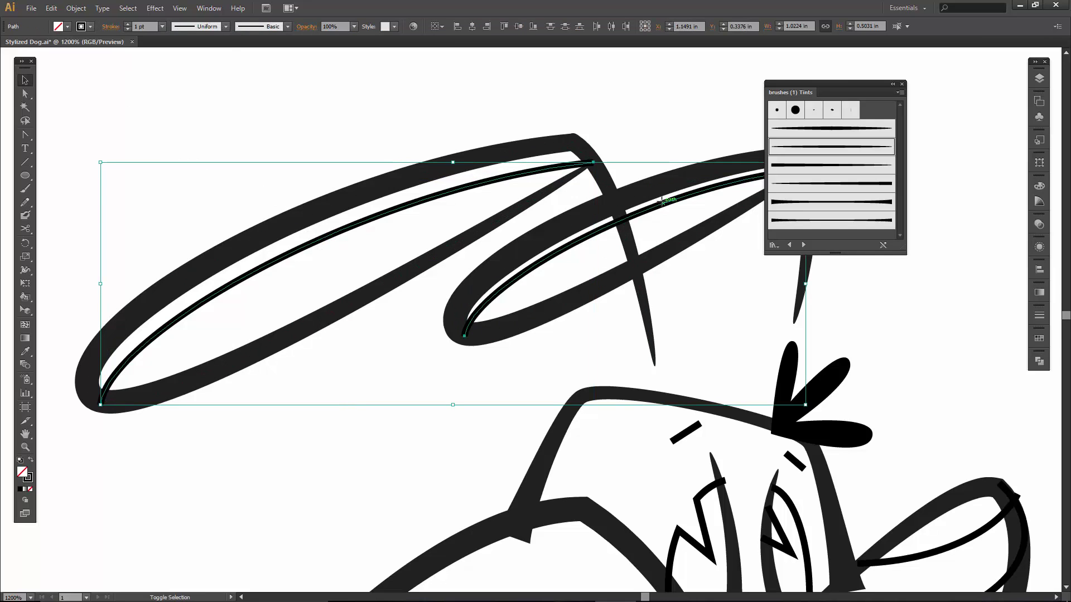
{"action": "left_click", "coordinate": [162, 26]}
{"action": "left_click", "coordinate": [176, 51]}
{"action": "left_click", "coordinate": [326, 128]}
Reshape the right ear's inner line by adjusting its top anchor
{"action": "scroll", "coordinate": [604, 291], "scroll_direction": "right", "scroll_amount": 5}
{"action": "scroll", "coordinate": [521, 303], "scroll_direction": "up", "scroll_amount": 1}
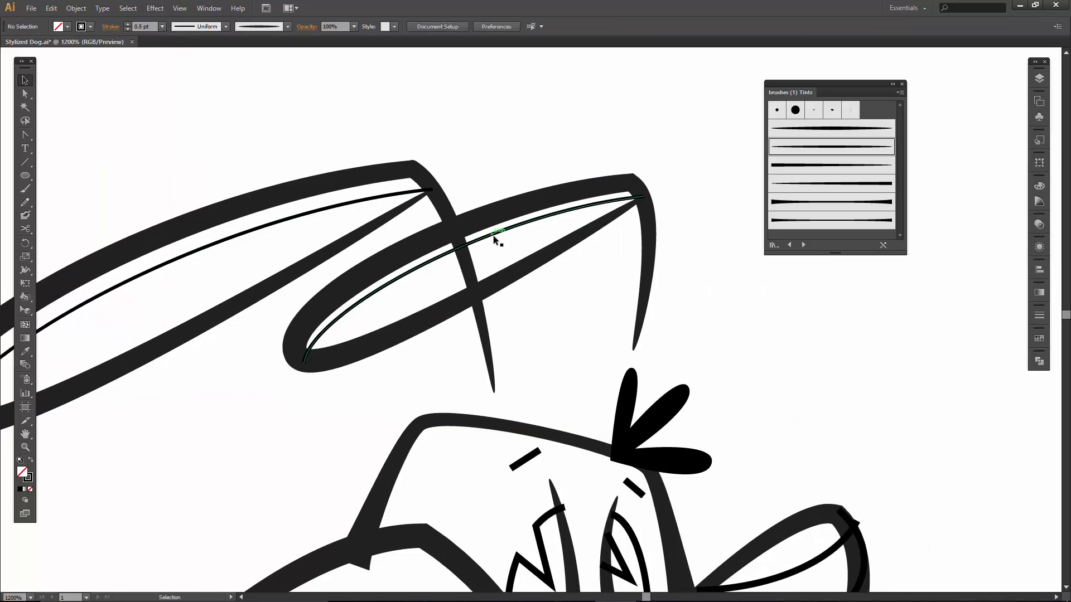
{"action": "left_click", "coordinate": [493, 236]}
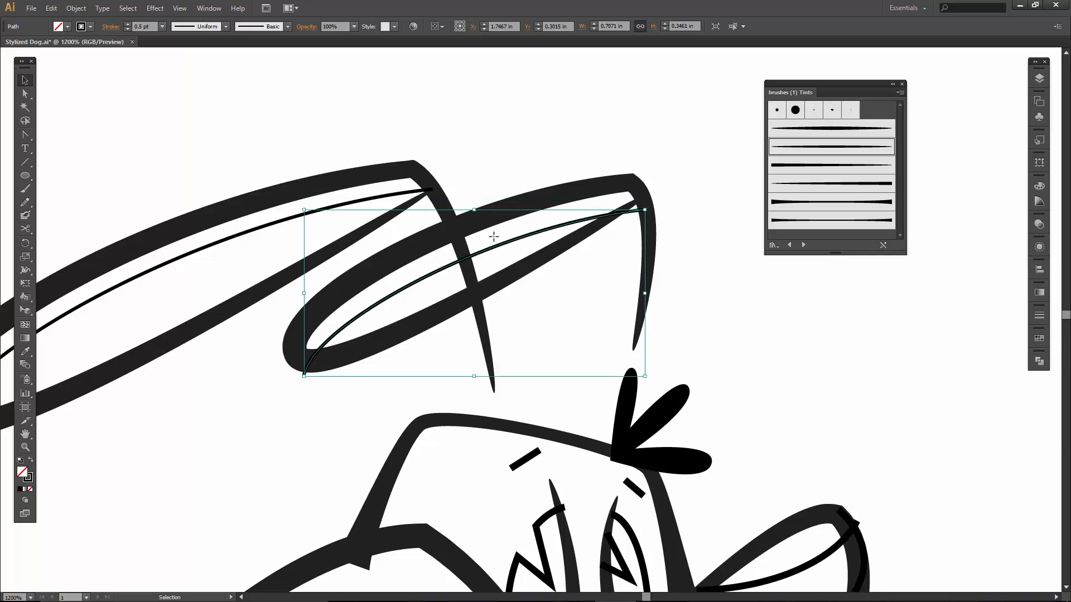
{"action": "left_click_drag", "start_coordinate": [506, 229], "coordinate": [507, 236]}
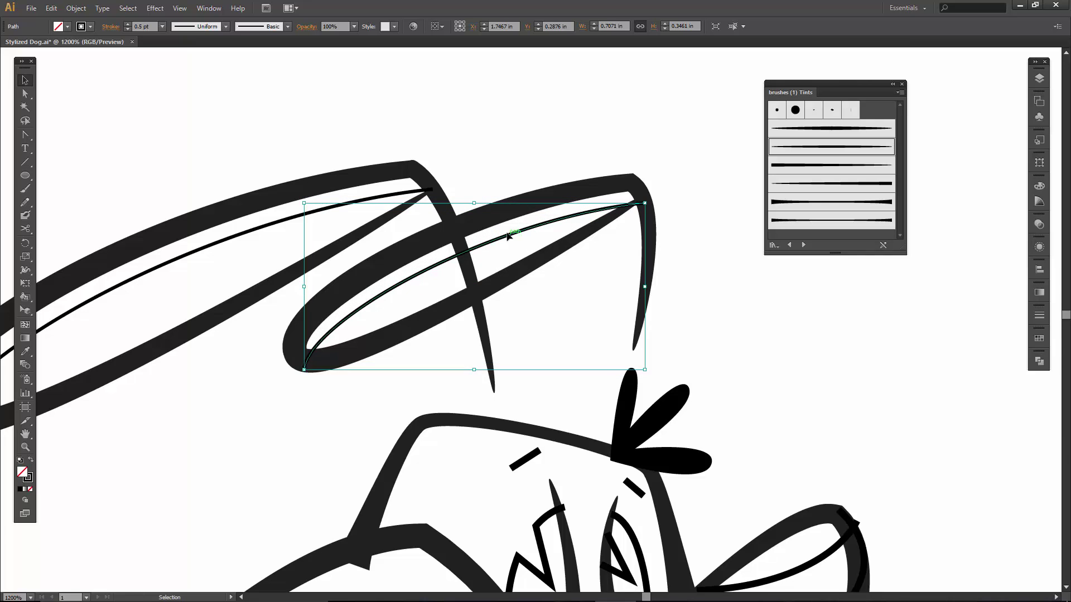
{"action": "left_click", "coordinate": [550, 270]}
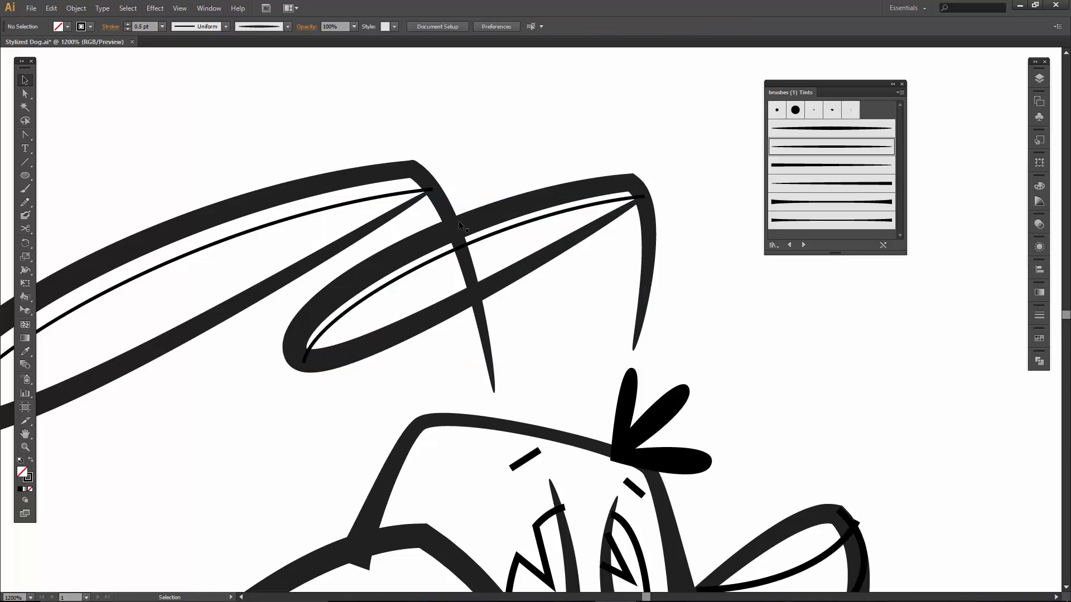
{"action": "left_click", "coordinate": [496, 239]}
{"action": "key", "text": "a"}
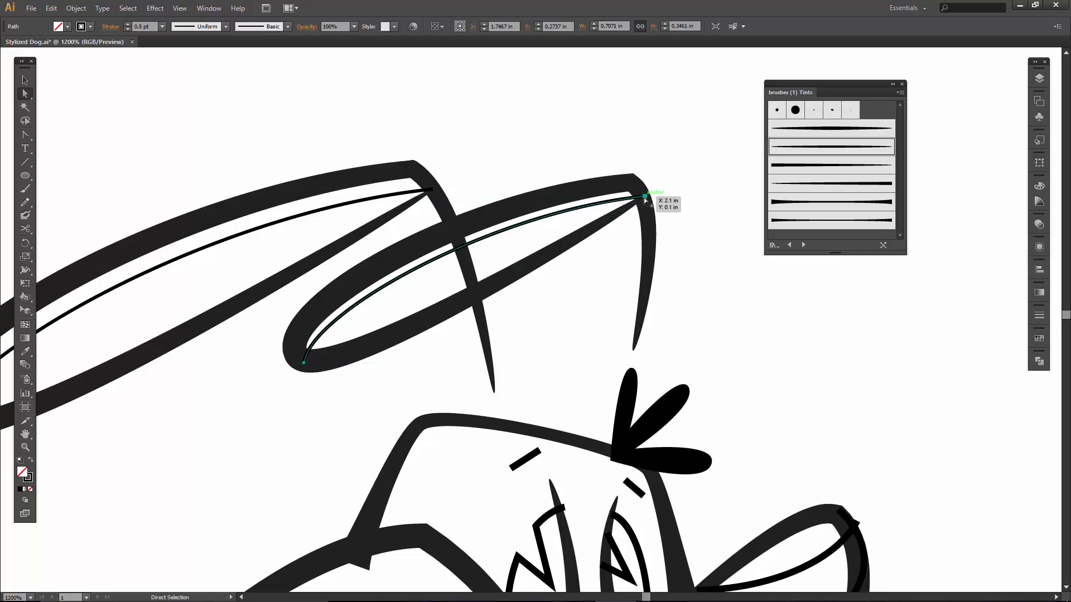
{"action": "left_click_drag", "start_coordinate": [645, 197], "coordinate": [649, 199]}
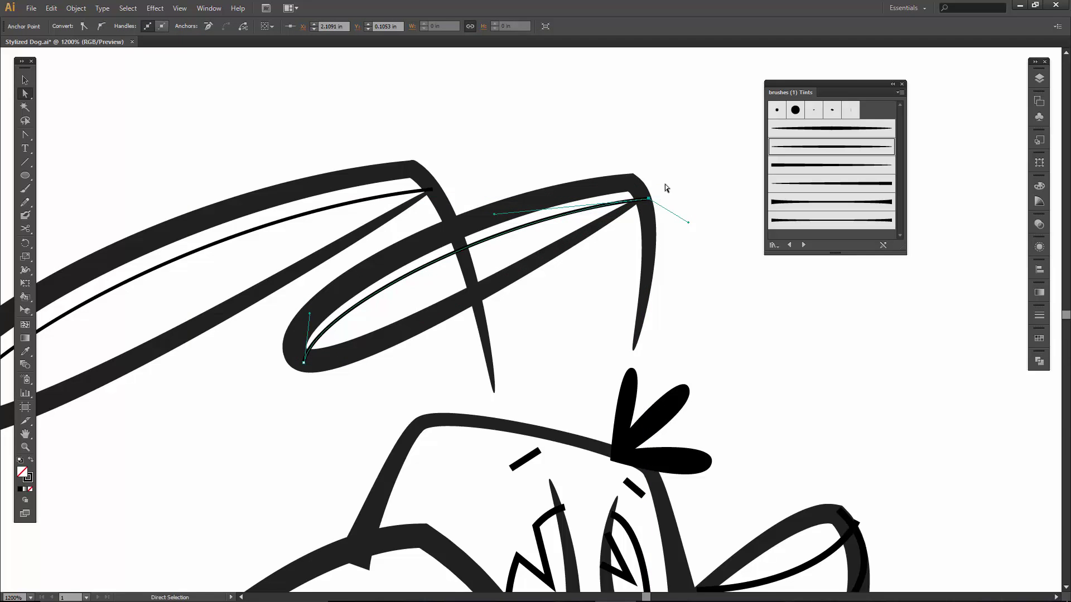
{"action": "left_click", "coordinate": [665, 188]}
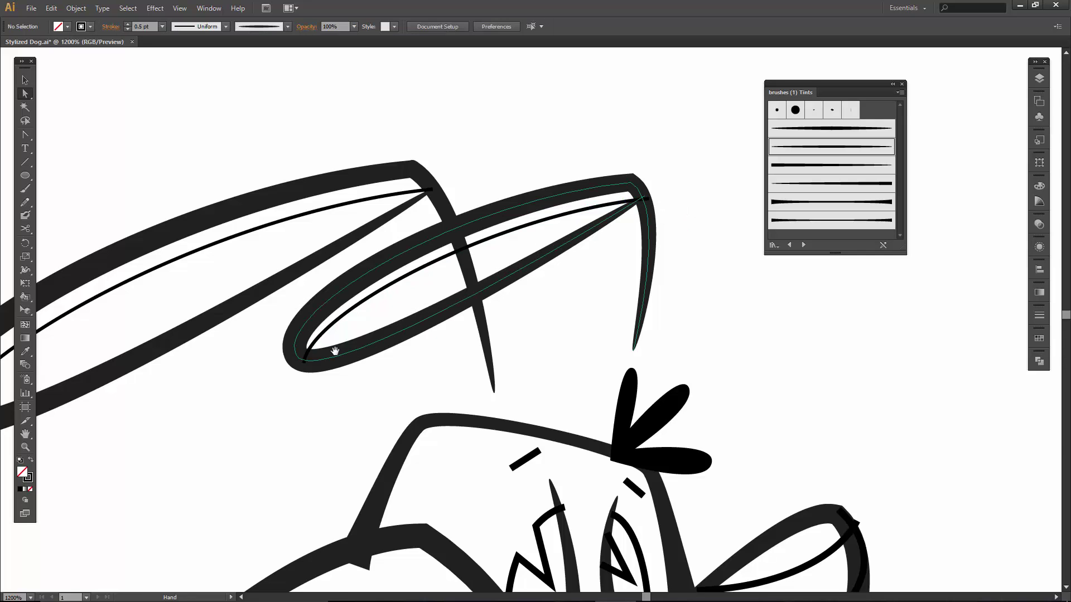
Apply the tapered Art Brush to the left chest curve
{"action": "left_click_drag", "start_coordinate": [335, 351], "coordinate": [487, 301]}
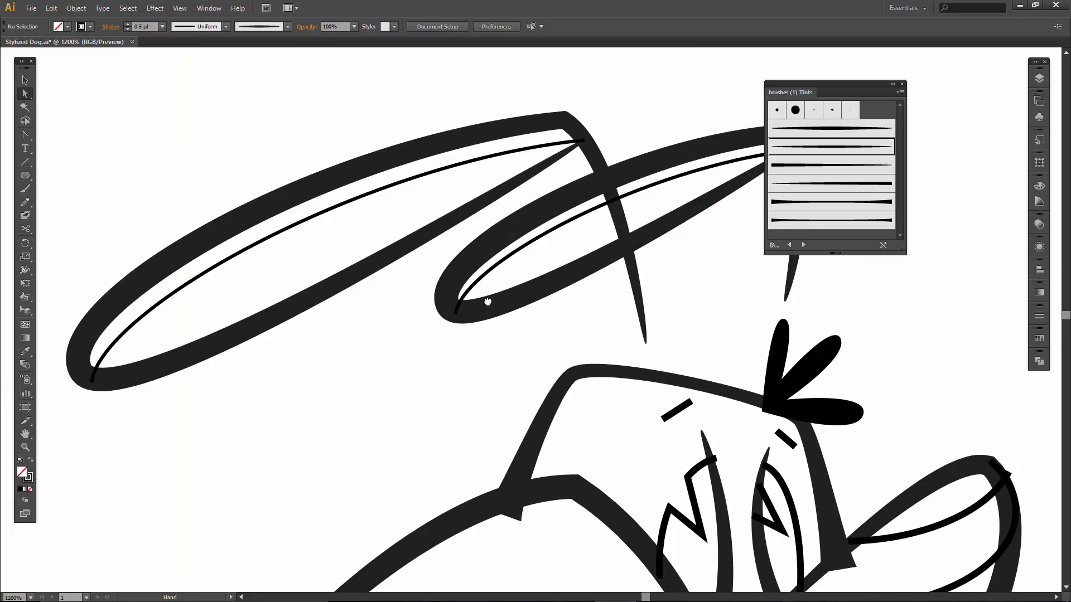
{"action": "key", "text": "ctrl+minus"}
{"action": "key", "text": "ctrl+minus"}
{"action": "scroll", "coordinate": [488, 301], "scroll_direction": "down", "scroll_amount": 5}
{"action": "scroll", "coordinate": [488, 301], "scroll_direction": "right", "scroll_amount": 3}
{"action": "key", "text": "v"}
{"action": "left_click", "coordinate": [340, 358]}
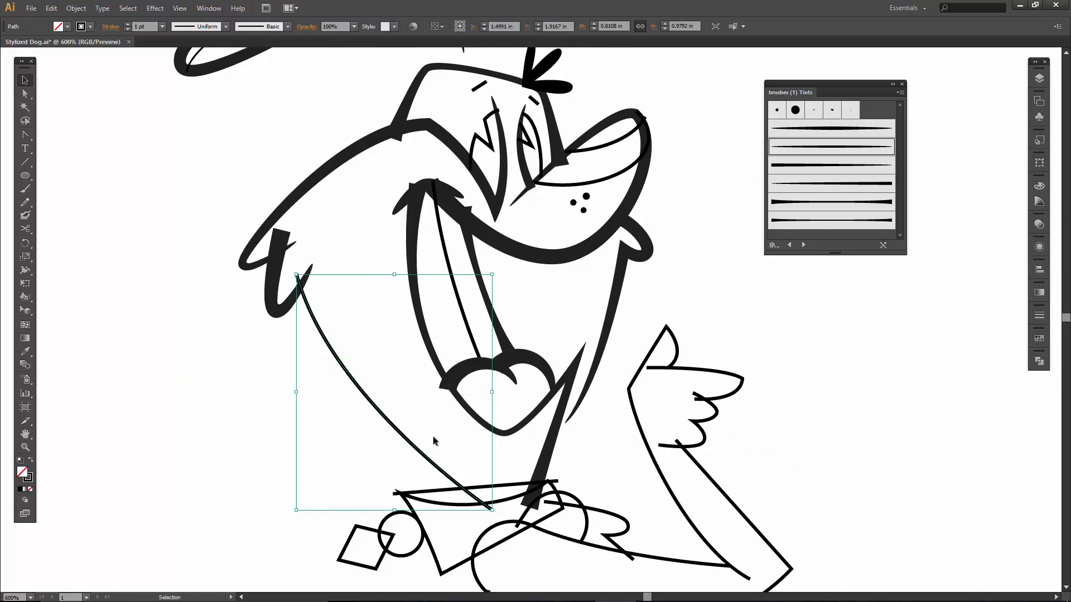
{"action": "left_click", "coordinate": [813, 226]}
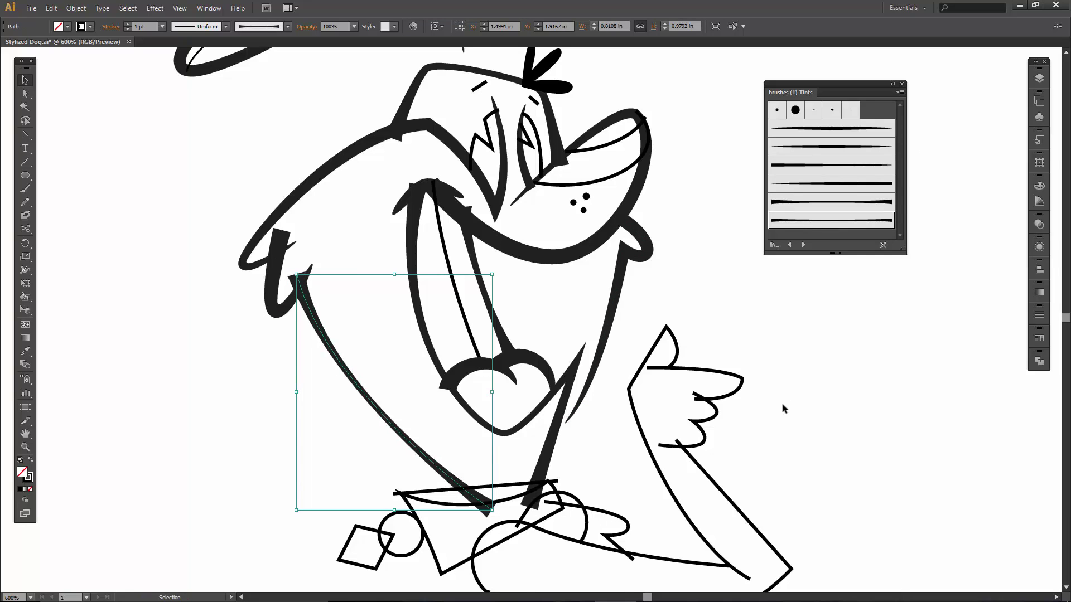
Thicken the collar outline to 2 pt and reshape the small curl beside it
{"action": "scroll", "coordinate": [778, 415], "scroll_direction": "down", "scroll_amount": 5}
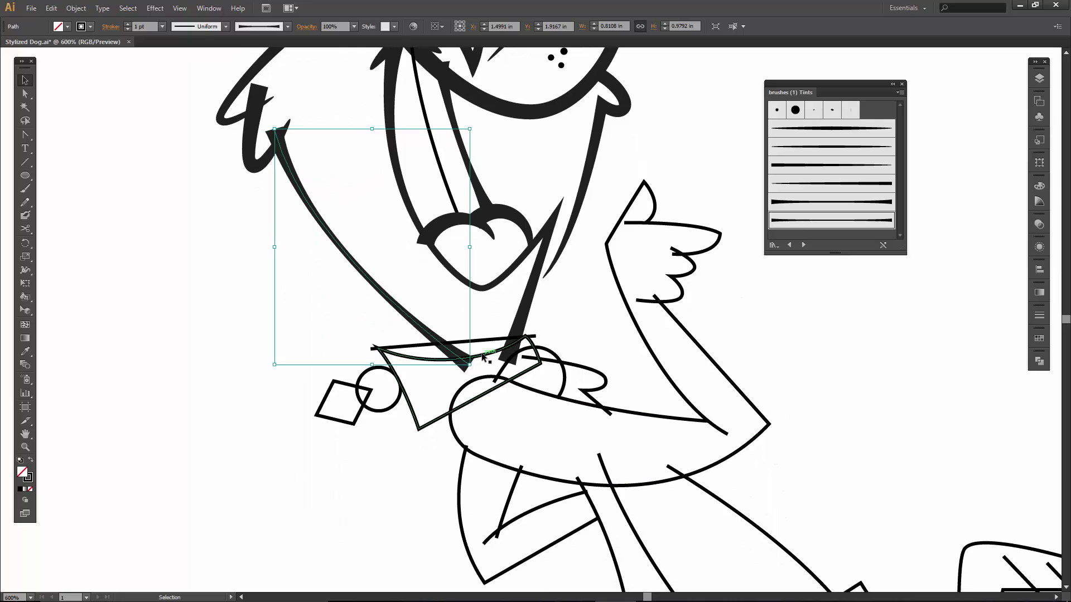
{"action": "left_click", "coordinate": [483, 357]}
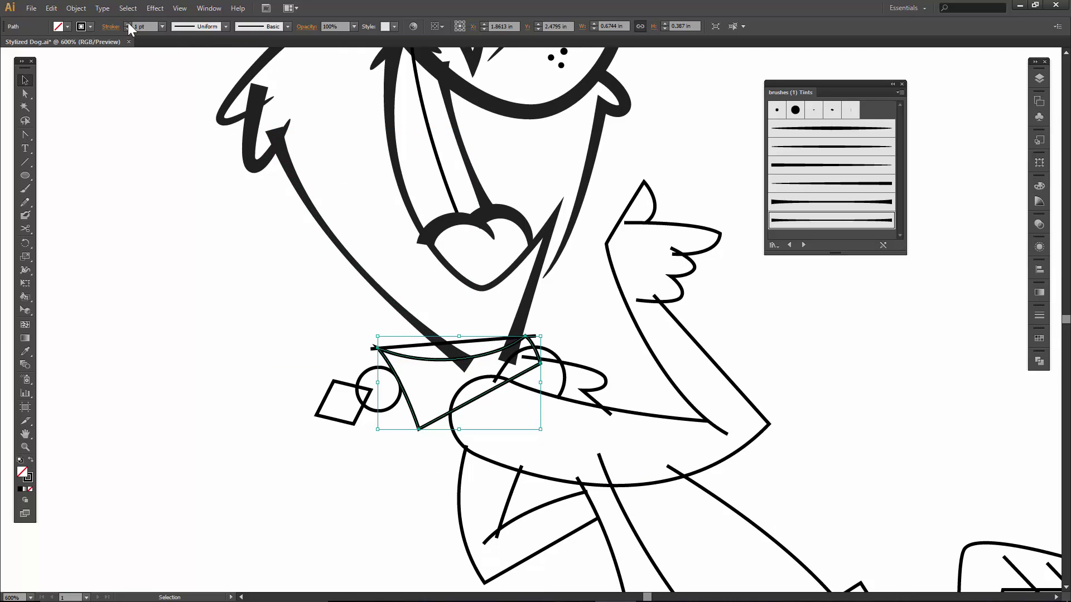
{"action": "left_click", "coordinate": [313, 307]}
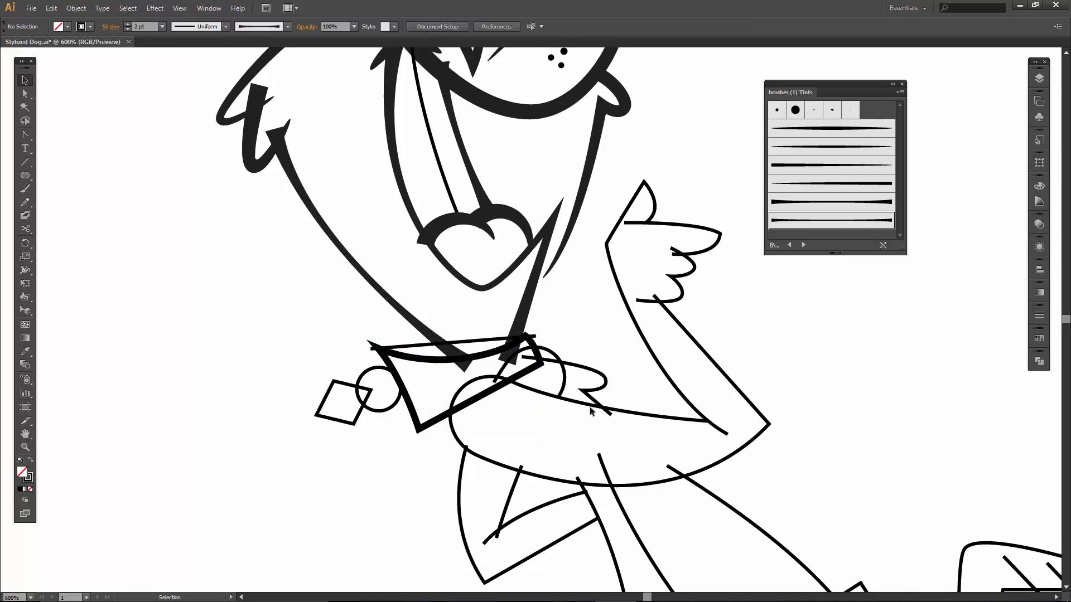
{"action": "left_click", "coordinate": [595, 374]}
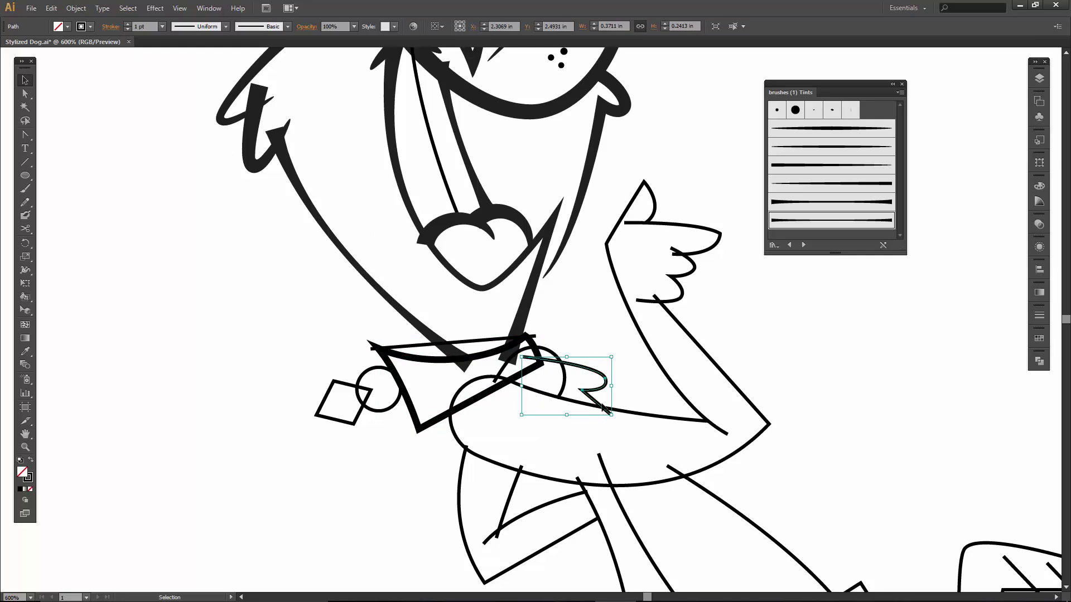
{"action": "left_click_drag", "start_coordinate": [633, 389], "coordinate": [538, 313]}
{"action": "key", "text": "a"}
{"action": "left_click", "coordinate": [530, 282]}
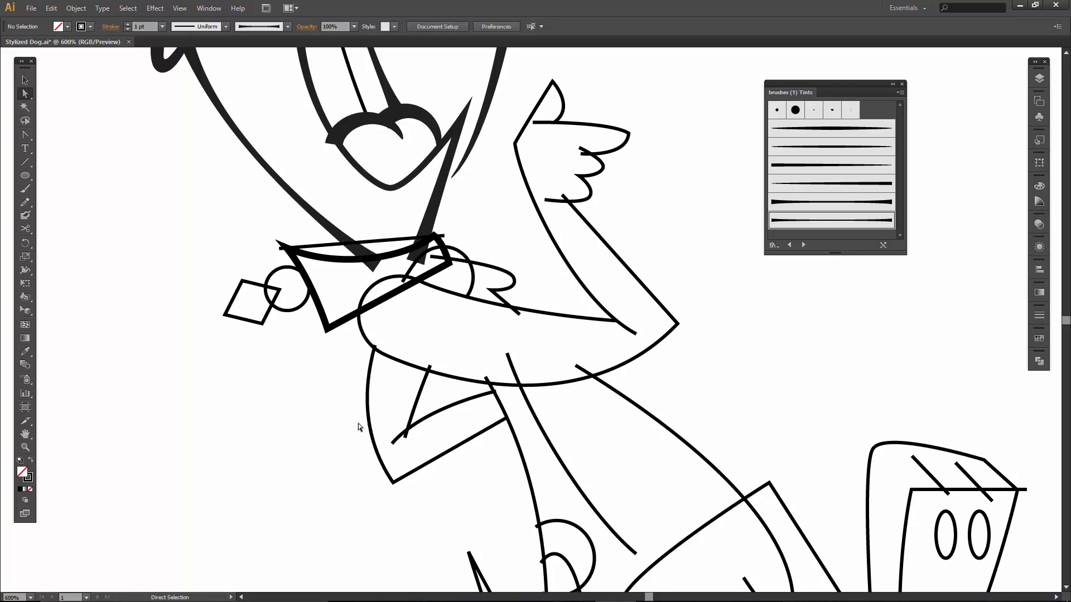
Cut the arc beside the collar at two points and delete the stray piece
{"action": "left_click_drag", "start_coordinate": [436, 397], "coordinate": [383, 424]}
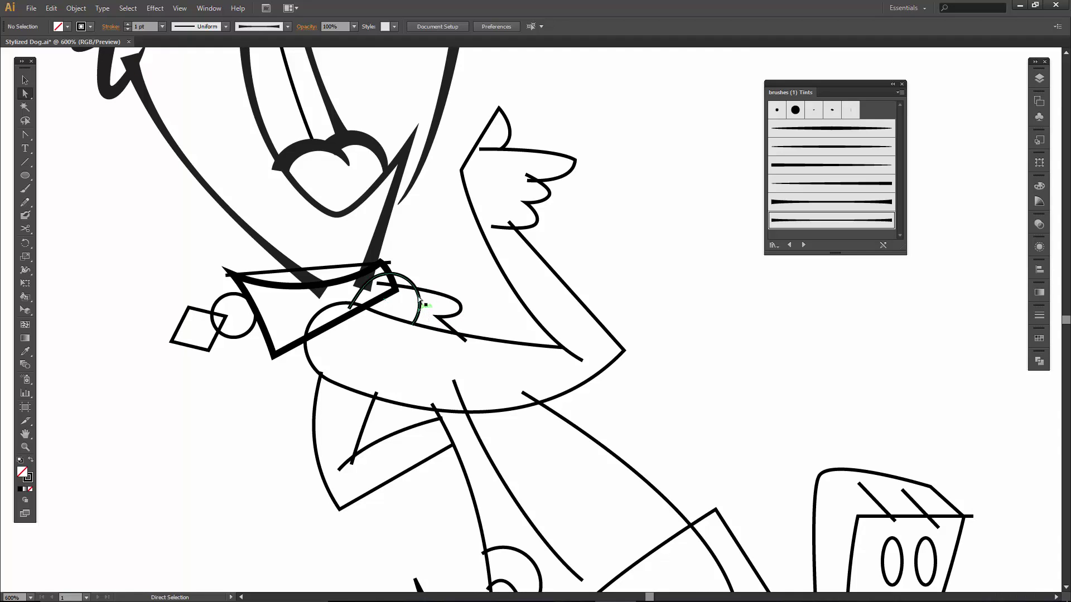
{"action": "key", "text": "c"}
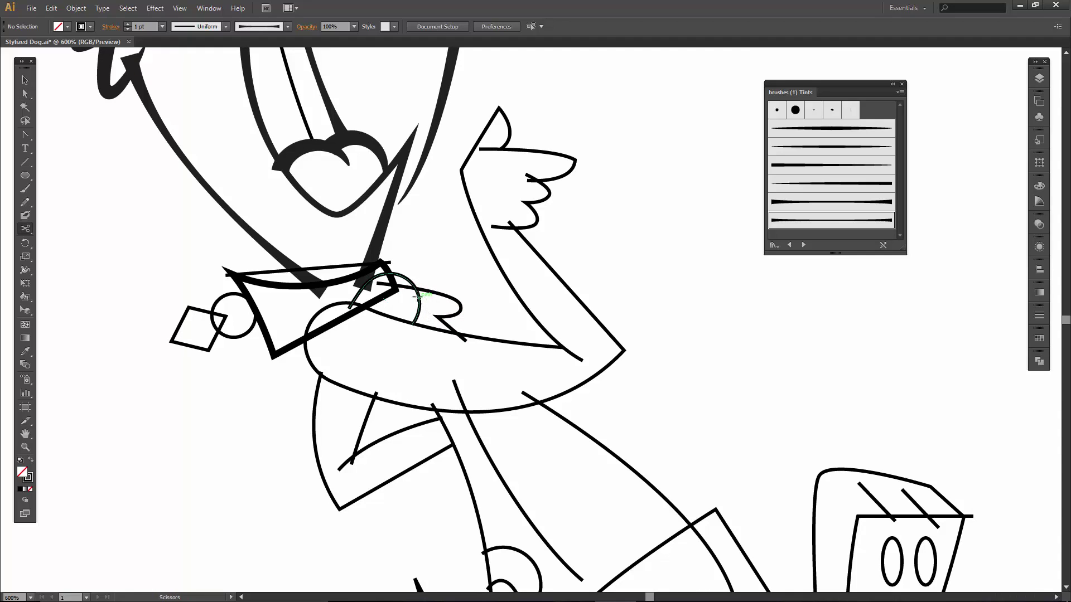
{"action": "left_click", "coordinate": [369, 287]}
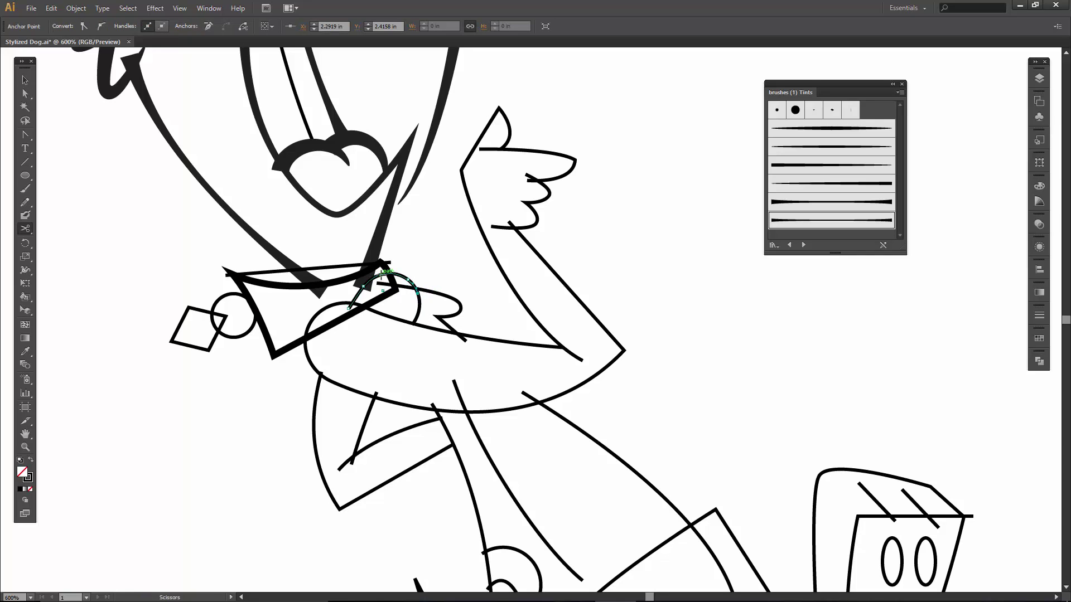
{"action": "left_click", "coordinate": [383, 273]}
{"action": "key", "text": "v"}
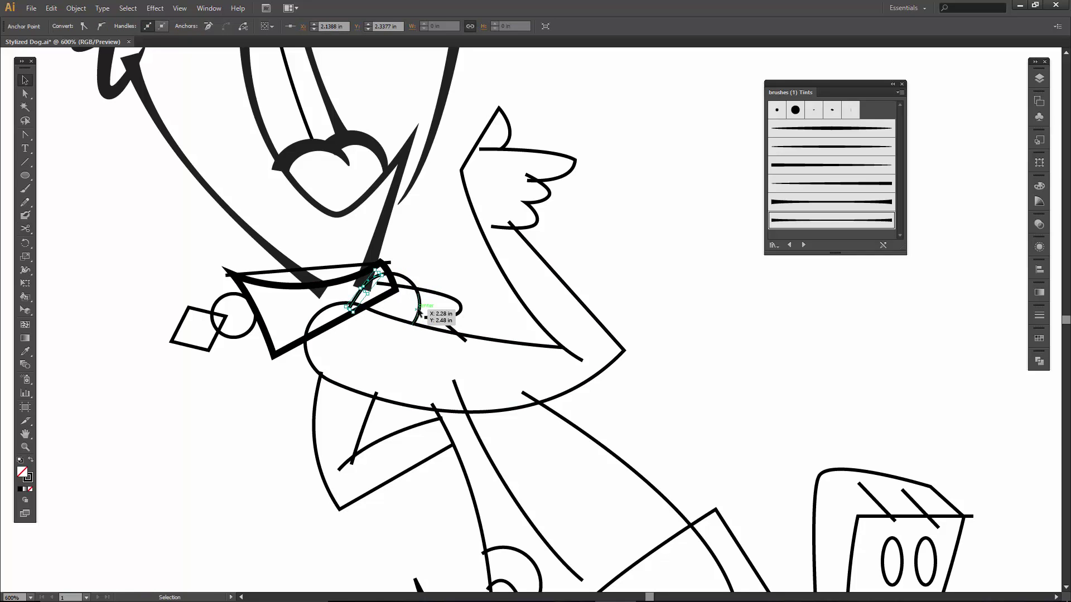
{"action": "key", "text": "Delete"}
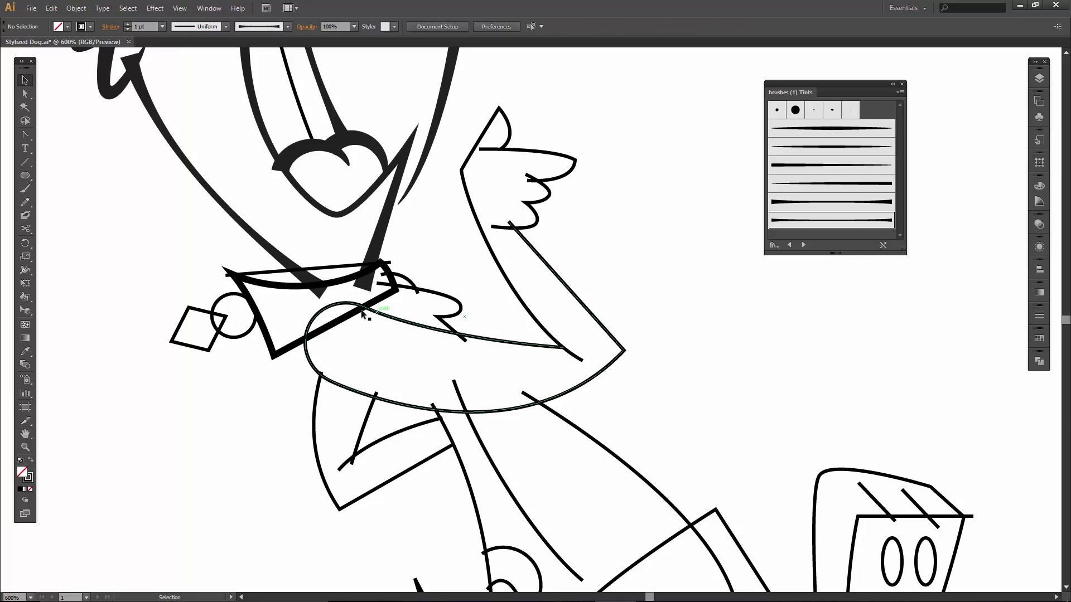
Give the chest curve a thick brush stroke and pull its end point further right
{"action": "left_click", "coordinate": [503, 340]}
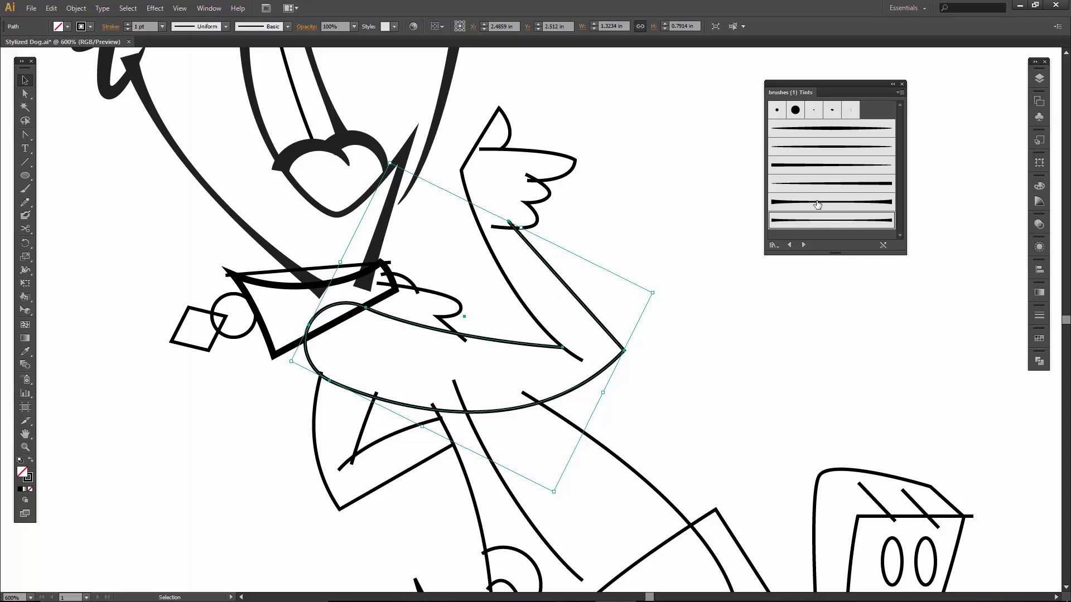
{"action": "left_click", "coordinate": [816, 222]}
{"action": "key", "text": "a"}
{"action": "left_click_drag", "start_coordinate": [563, 347], "coordinate": [584, 365]}
Give the ear outline a 0.75 pt tapered brush stroke and reshape its tip
{"action": "key", "text": "v"}
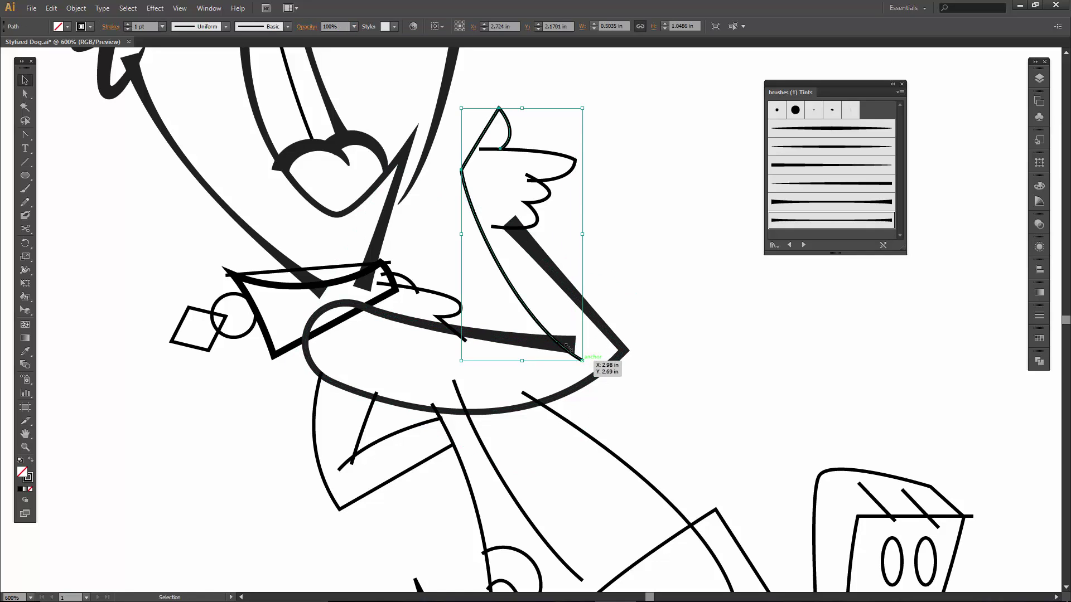
{"action": "left_click", "coordinate": [802, 184]}
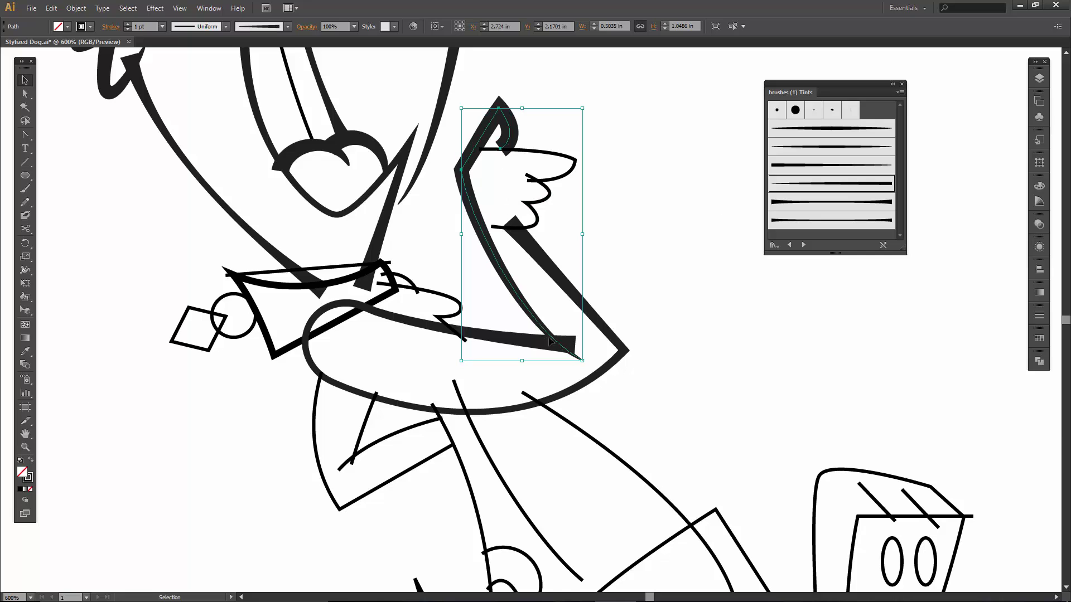
{"action": "left_click", "coordinate": [162, 26]}
{"action": "left_click", "coordinate": [169, 58]}
{"action": "key", "text": "a"}
{"action": "mouse_move", "coordinate": [503, 151]}
{"action": "left_mouse_down"}
{"action": "mouse_move", "coordinate": [492, 159]}
{"action": "mouse_move", "coordinate": [520, 146]}
{"action": "left_mouse_up"}
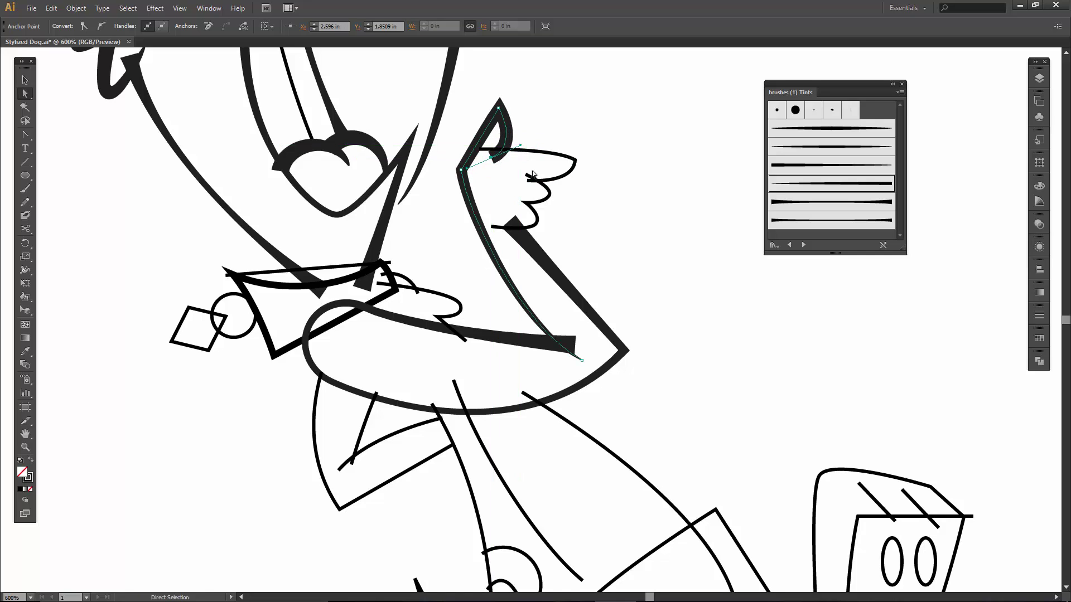
Give the short line by the ear tip a tapered brush with a 0.5 pt stroke
{"action": "key", "text": "v"}
{"action": "left_click", "coordinate": [583, 163]}
{"action": "left_click", "coordinate": [575, 162]}
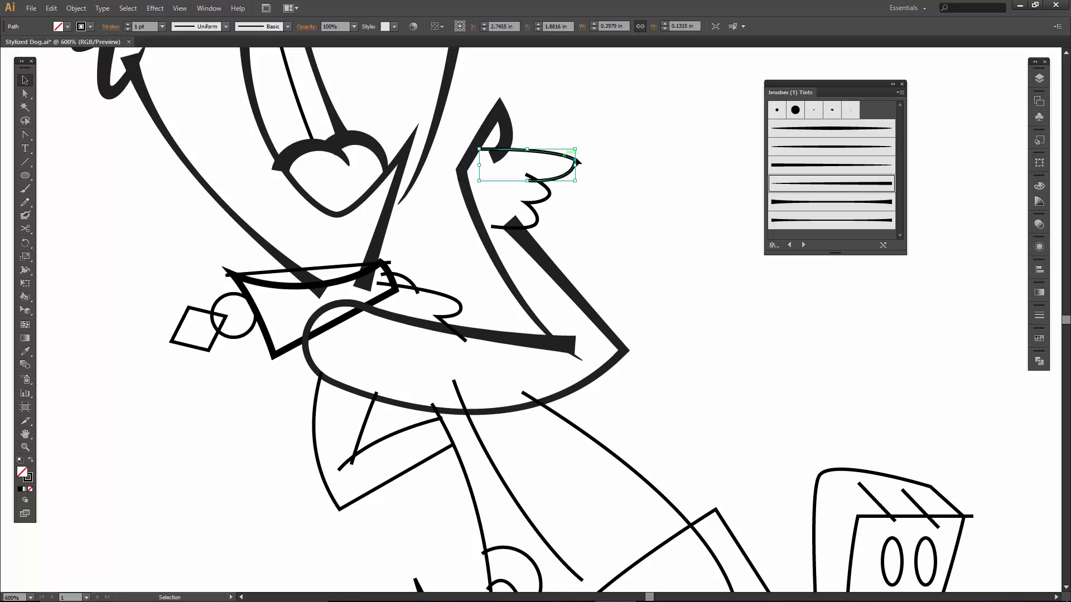
{"action": "left_click", "coordinate": [800, 166]}
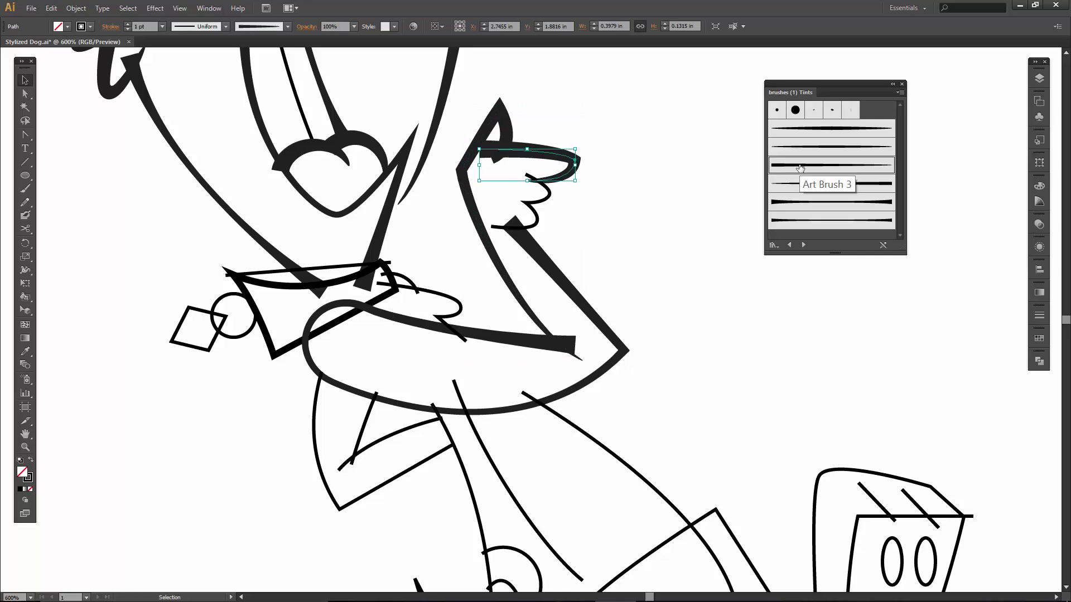
{"action": "left_click", "coordinate": [800, 183]}
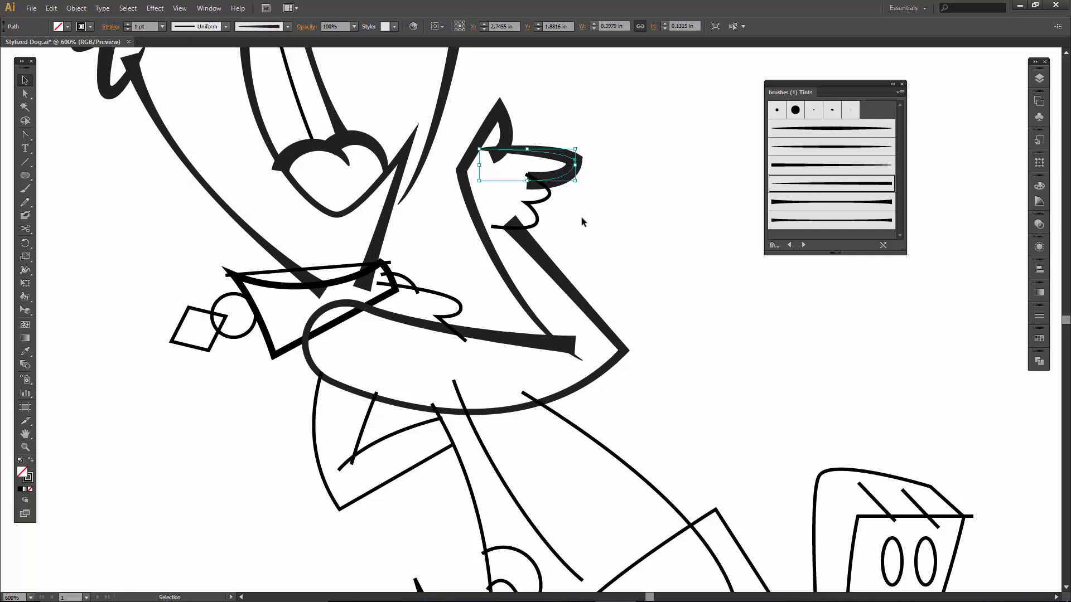
{"action": "left_click", "coordinate": [163, 26]}
{"action": "left_click", "coordinate": [180, 54]}
{"action": "left_click", "coordinate": [642, 192]}
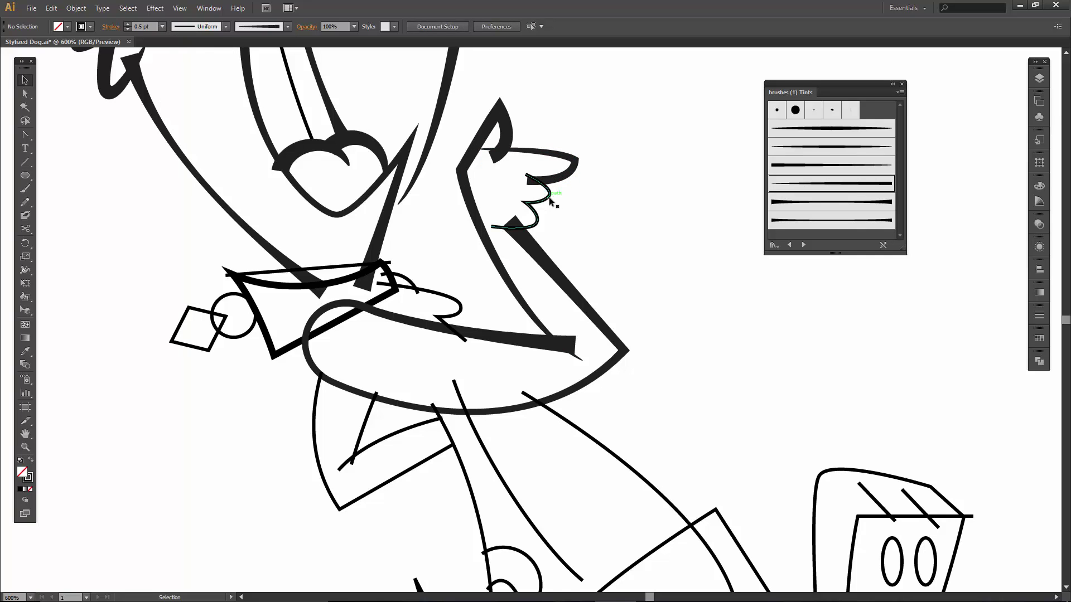
Apply a tapered brush at 0.5 pt to the wavy lines below it
{"action": "left_click", "coordinate": [550, 199]}
{"action": "left_click", "coordinate": [829, 147]}
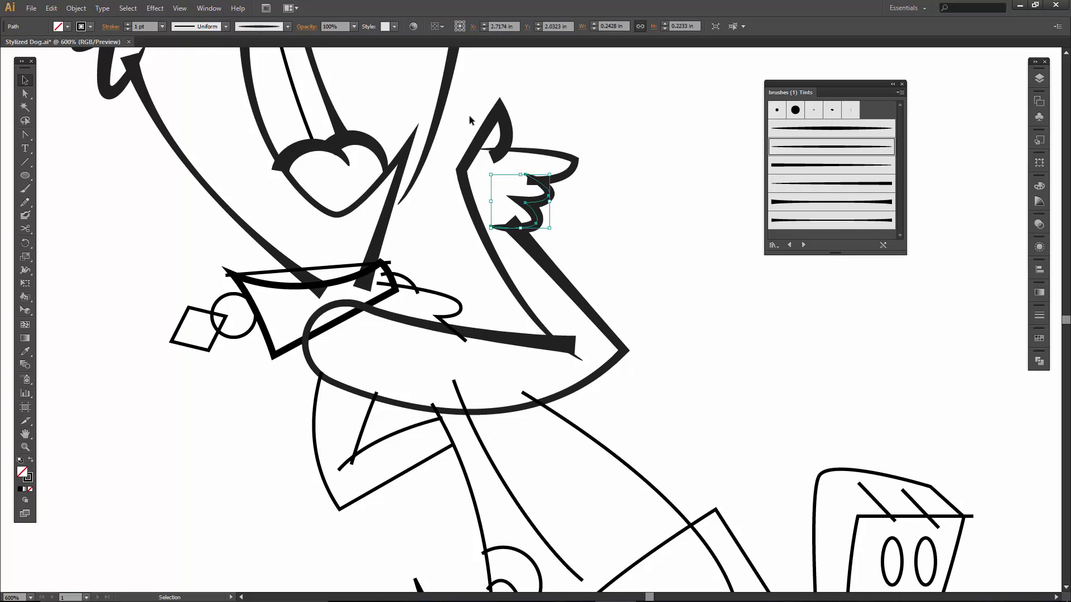
{"action": "left_click", "coordinate": [163, 26]}
{"action": "left_click", "coordinate": [178, 49]}
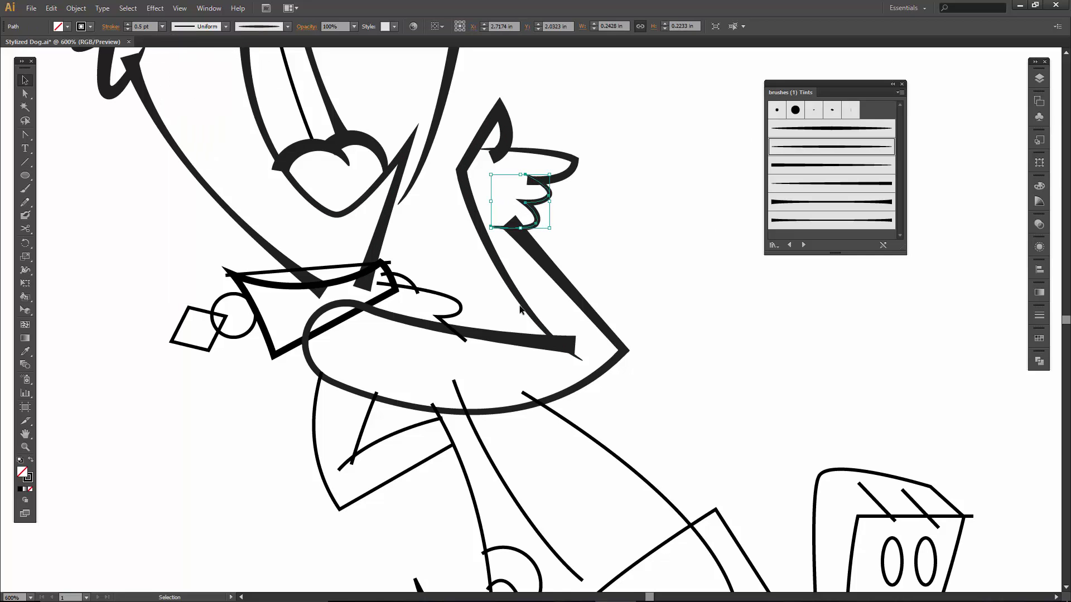
{"action": "left_click", "coordinate": [635, 263]}
Drag the wavy line's top anchor up and to the left to reshape it
{"action": "key", "text": "a"}
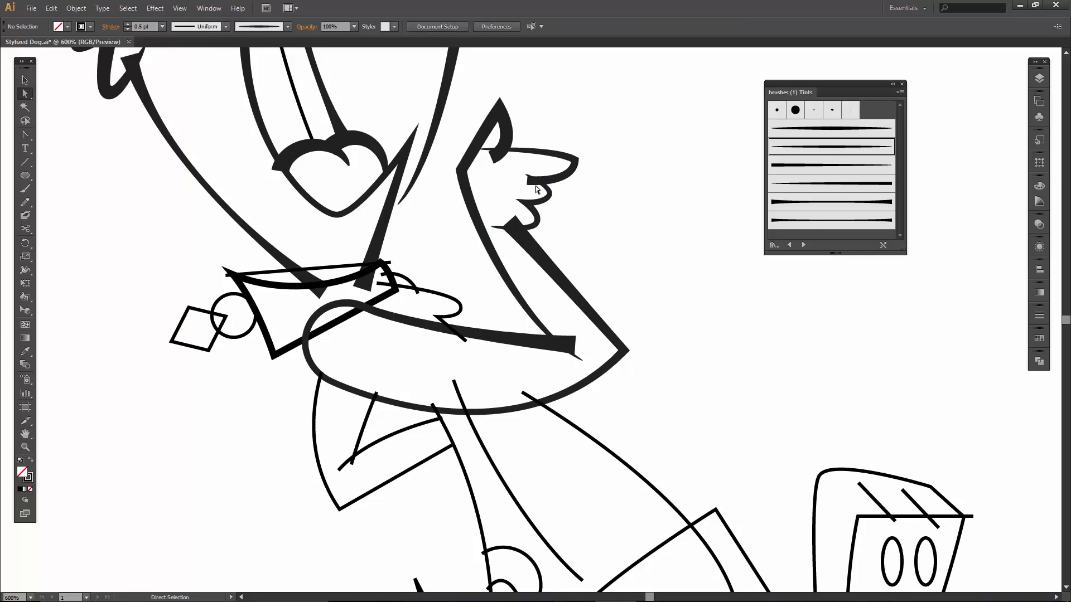
{"action": "left_click", "coordinate": [526, 176]}
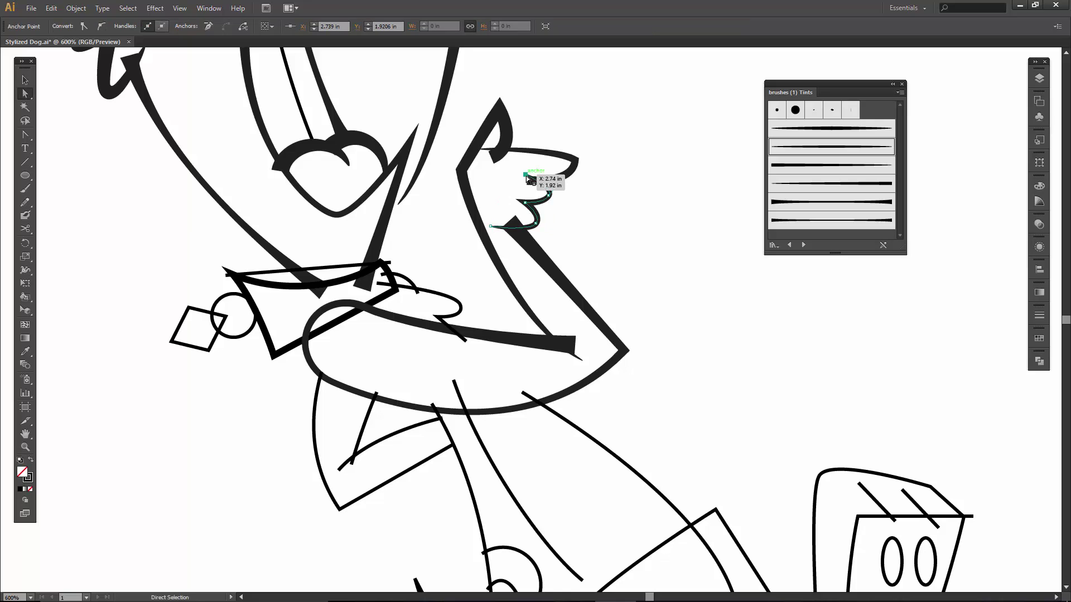
{"action": "left_click_drag", "start_coordinate": [526, 176], "coordinate": [518, 171]}
{"action": "left_click", "coordinate": [612, 224]}
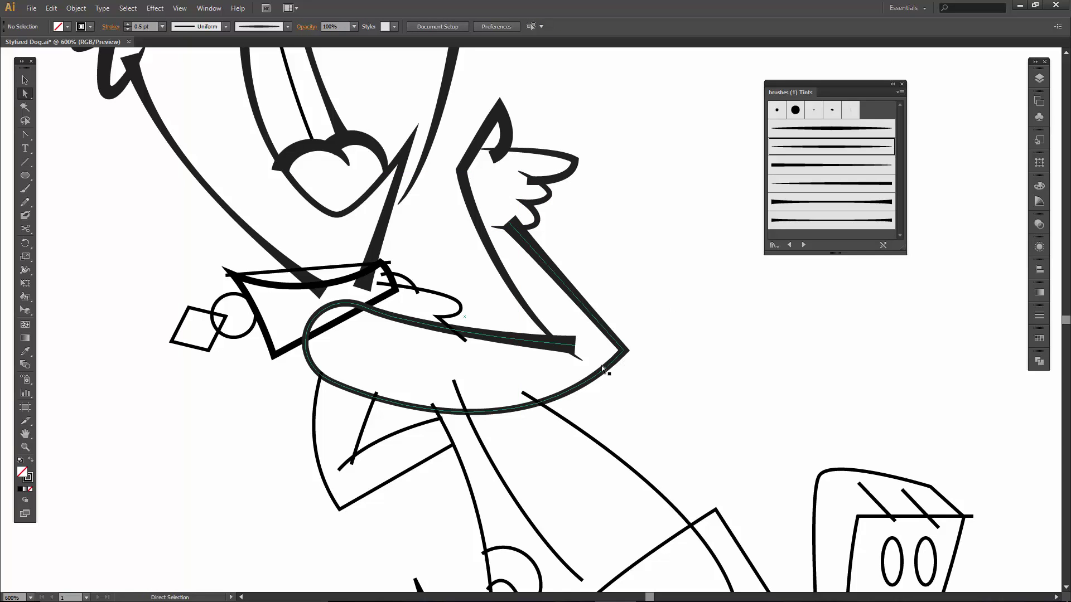
Nudge the chest curve's bottom anchor slightly down and right
{"action": "left_click", "coordinate": [582, 361]}
{"action": "left_click_drag", "start_coordinate": [588, 368], "coordinate": [593, 372]}
{"action": "left_click_drag", "start_coordinate": [640, 426], "coordinate": [593, 187]}
Give the neck line and the long back curve thick tapered brush strokes
{"action": "key", "text": "v"}
{"action": "left_click", "coordinate": [521, 333]}
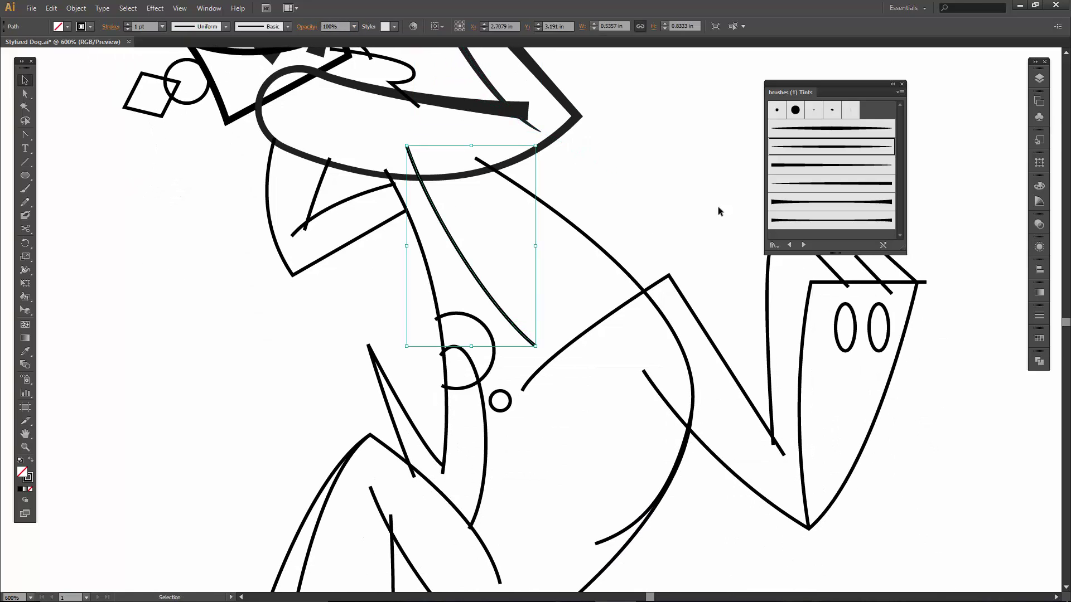
{"action": "left_click", "coordinate": [793, 170]}
{"action": "left_click", "coordinate": [664, 249]}
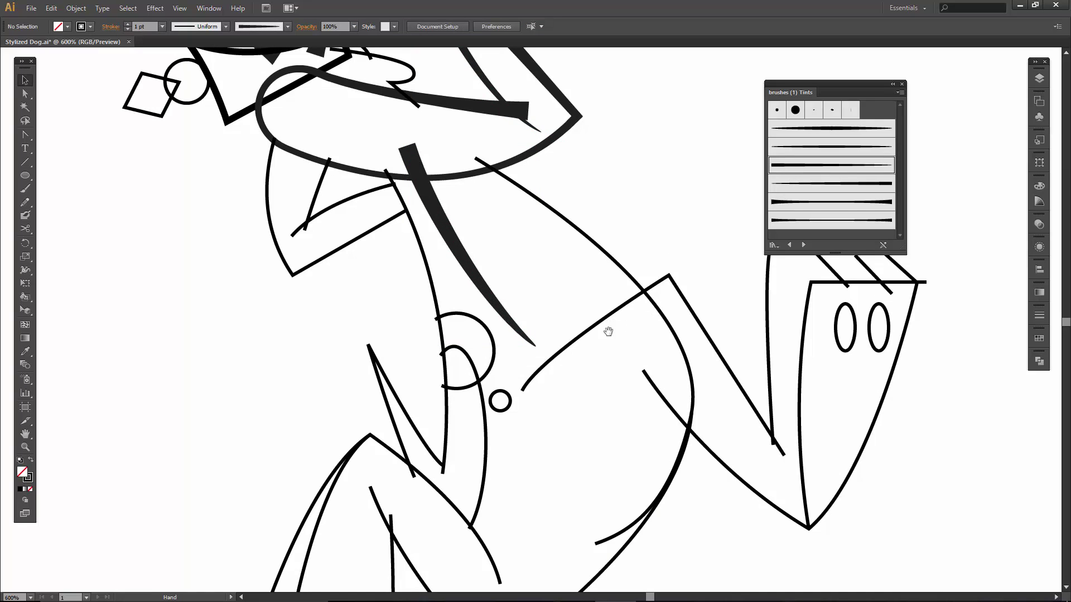
{"action": "mouse_move", "coordinate": [610, 340]}
{"action": "left_mouse_down"}
{"action": "mouse_move", "coordinate": [574, 289]}
{"action": "mouse_move", "coordinate": [568, 317]}
{"action": "left_mouse_up"}
{"action": "left_click", "coordinate": [576, 241]}
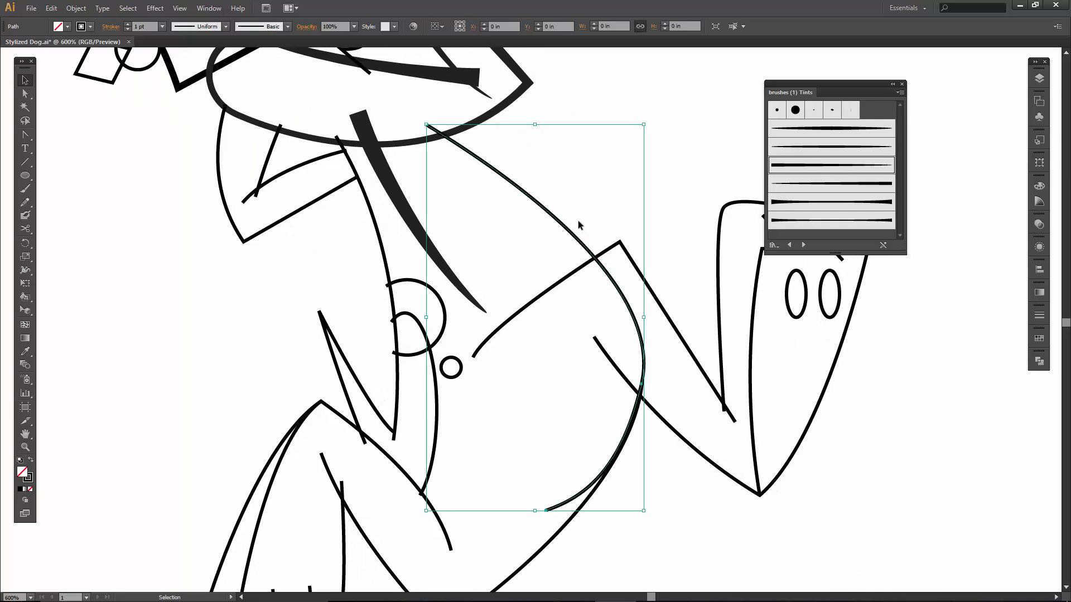
{"action": "left_click", "coordinate": [806, 165]}
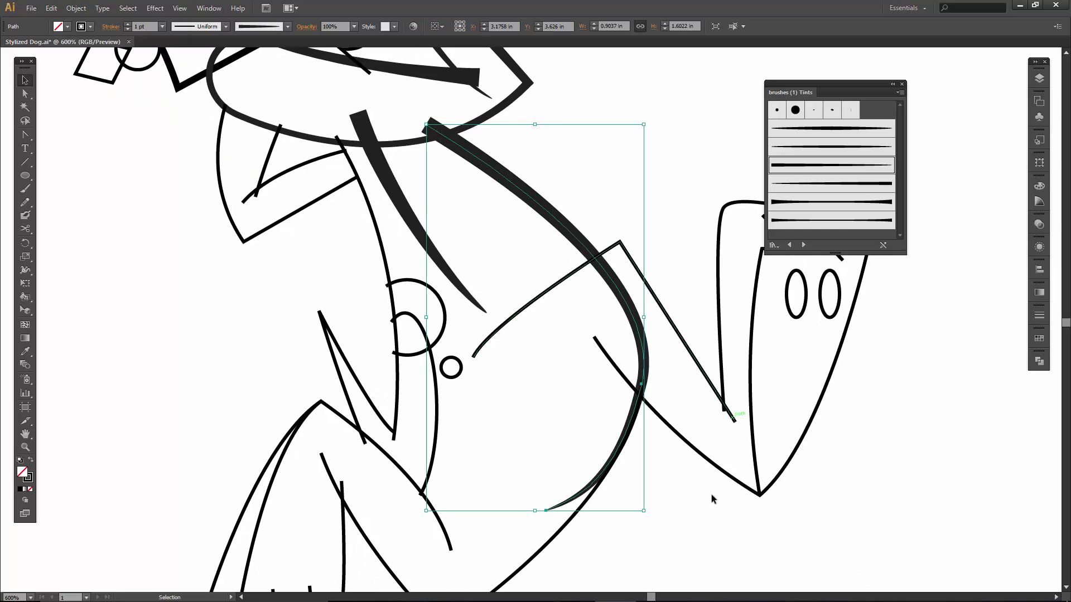
Brush the two-eyed shape's outline thickly and pull its bottom anchor down
{"action": "mouse_move", "coordinate": [710, 500]}
{"action": "left_mouse_down"}
{"action": "mouse_move", "coordinate": [555, 485]}
{"action": "mouse_move", "coordinate": [552, 406]}
{"action": "left_mouse_up"}
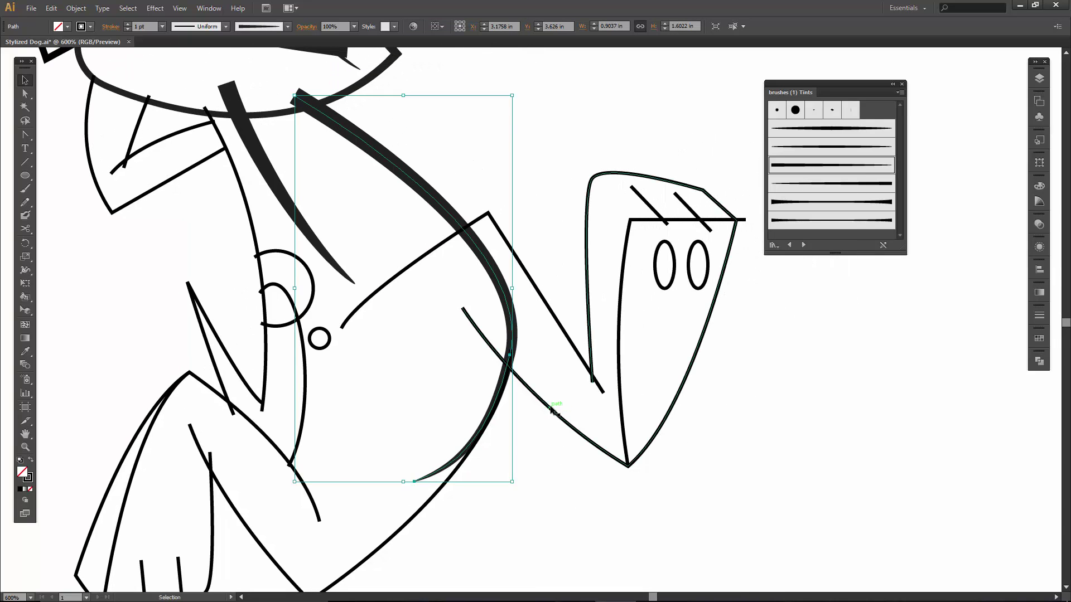
{"action": "left_click", "coordinate": [552, 407]}
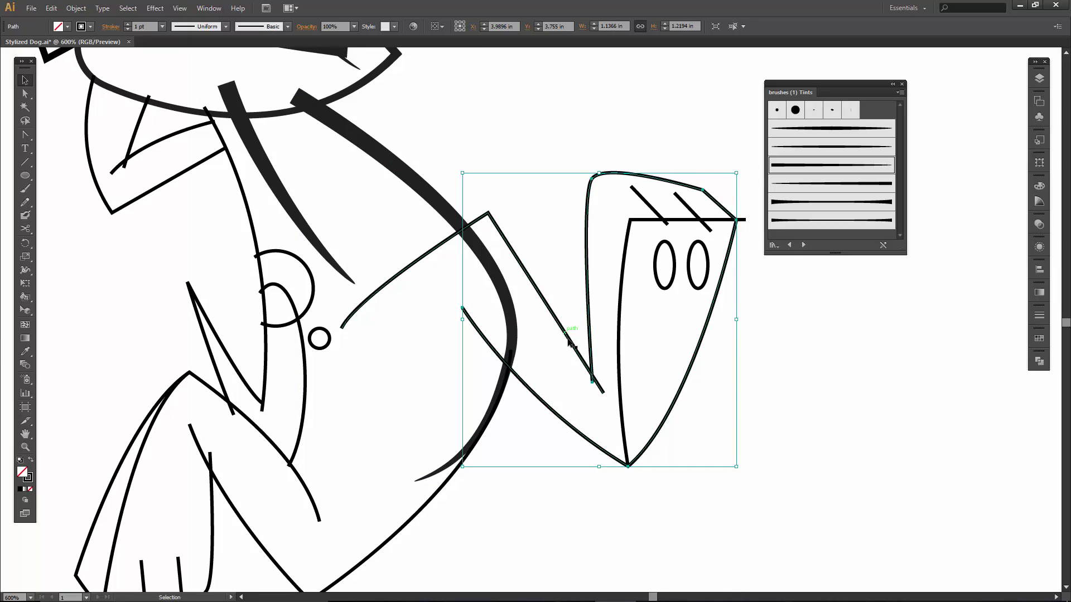
{"action": "left_click", "coordinate": [793, 167]}
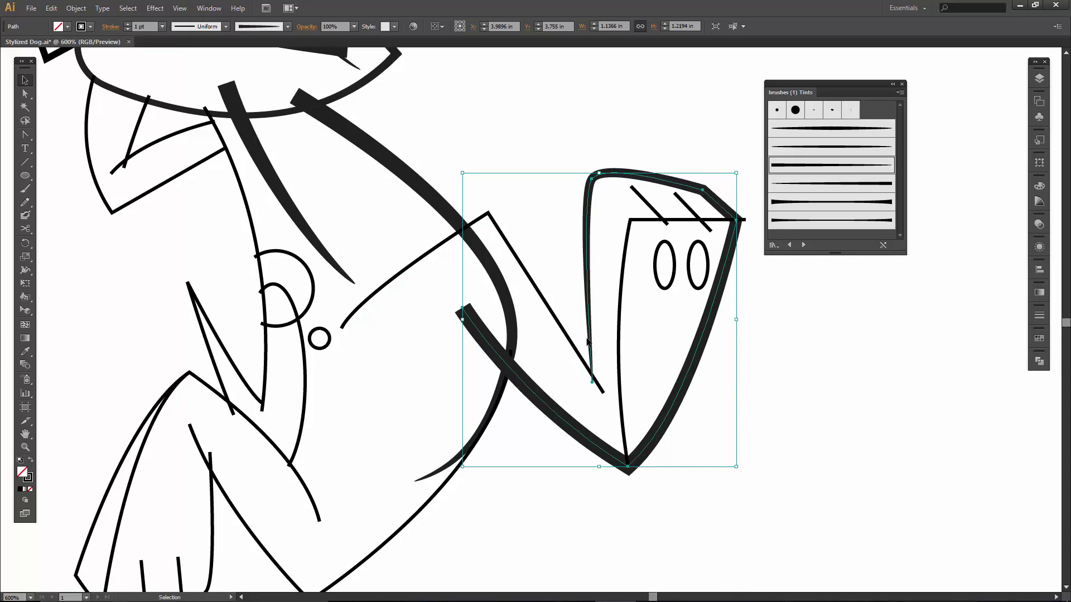
{"action": "key", "text": "a"}
{"action": "left_click", "coordinate": [604, 393]}
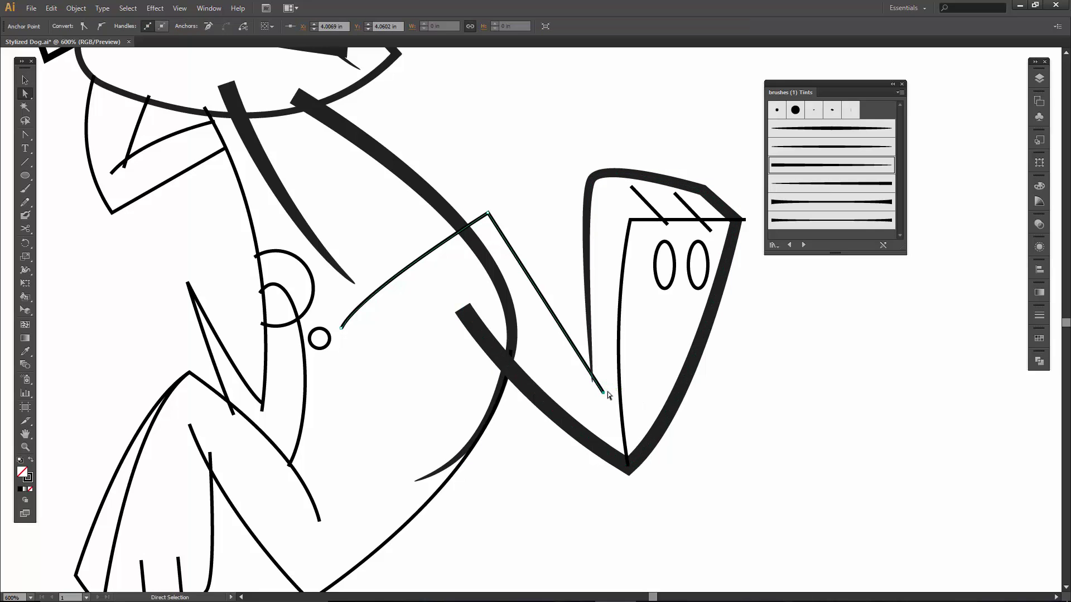
{"action": "left_click", "coordinate": [595, 383]}
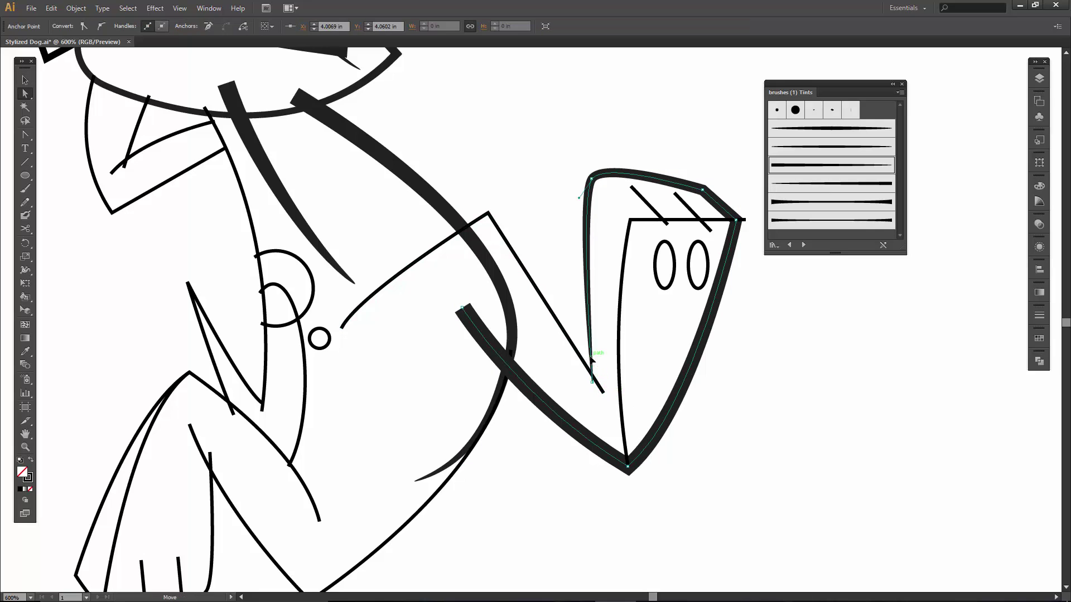
{"action": "left_click_drag", "start_coordinate": [593, 382], "coordinate": [595, 398]}
Give the zig-zag line and the shape's inner left line tapered brush strokes
{"action": "left_click", "coordinate": [602, 394]}
{"action": "left_click", "coordinate": [602, 393]}
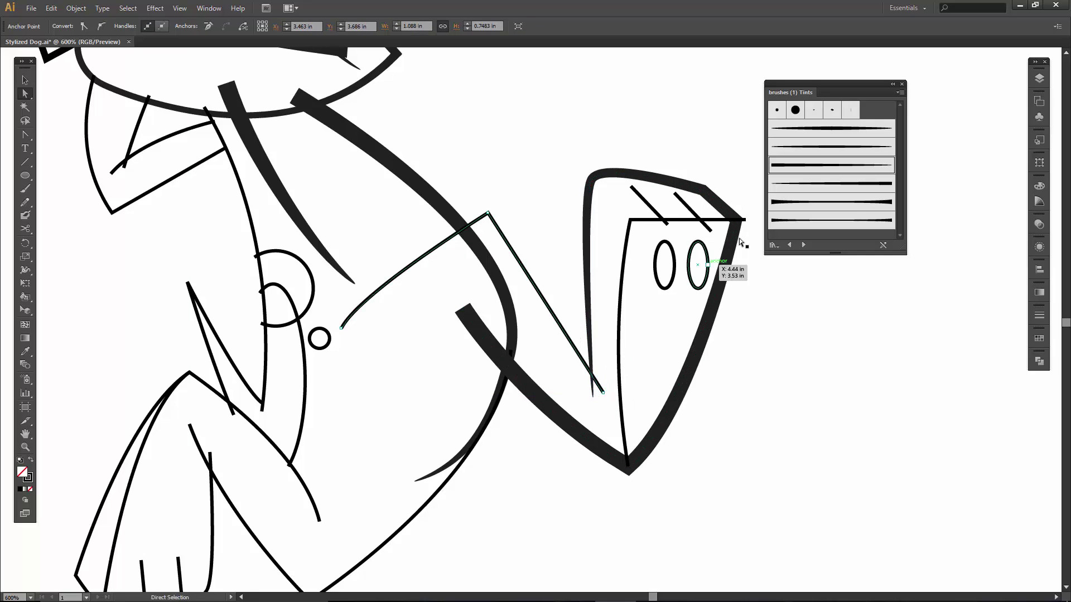
{"action": "left_click", "coordinate": [833, 187]}
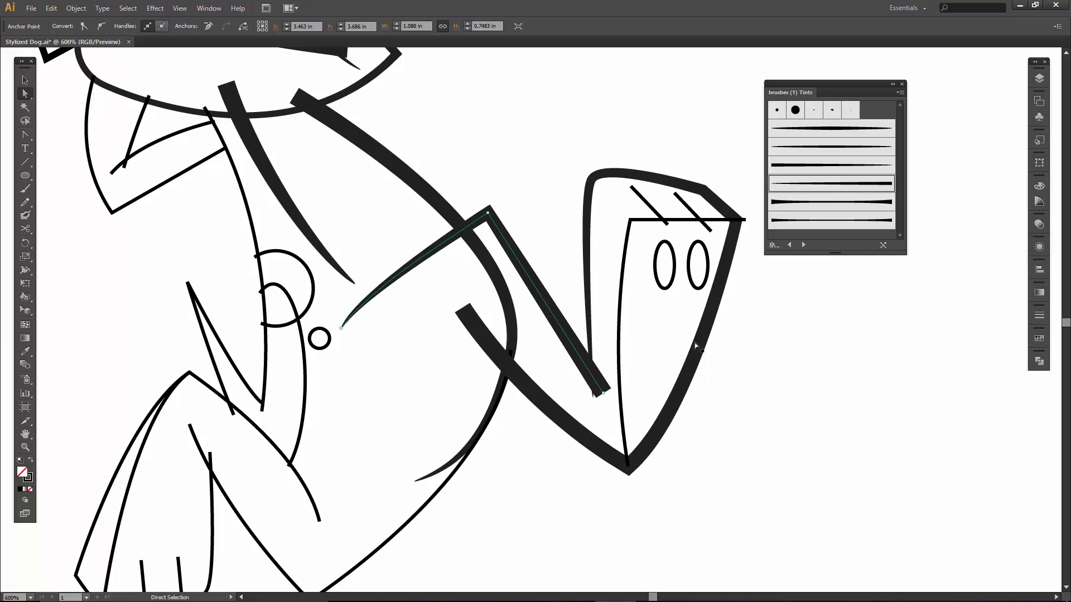
{"action": "left_click", "coordinate": [604, 396]}
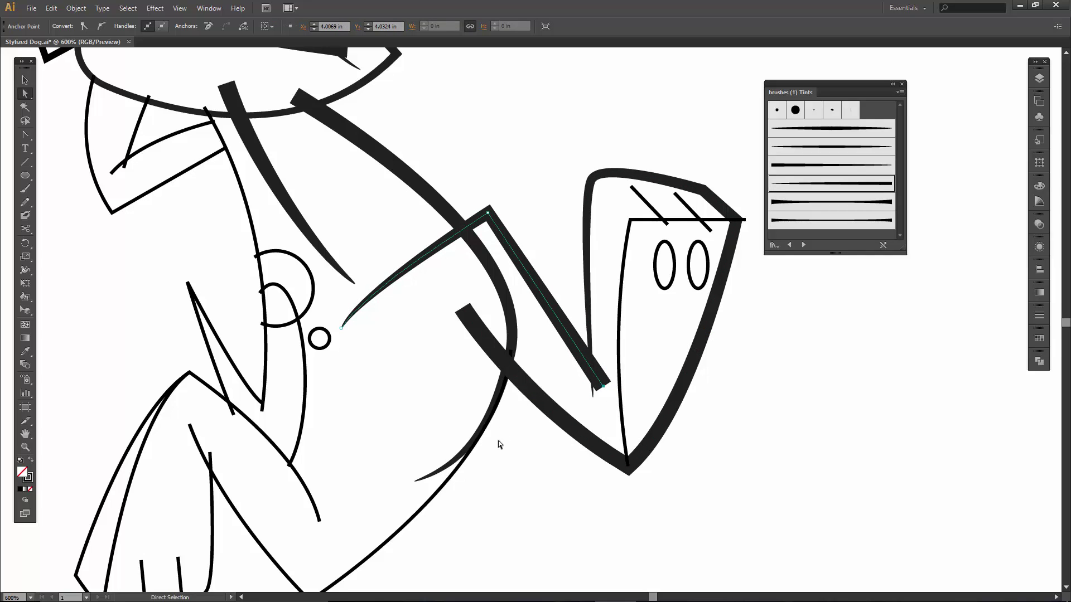
{"action": "left_click", "coordinate": [621, 275]}
{"action": "left_click", "coordinate": [807, 153]}
{"action": "left_click", "coordinate": [671, 152]}
Give both slashes above the eyes a thicker tapered art brush
{"action": "left_click", "coordinate": [650, 206]}
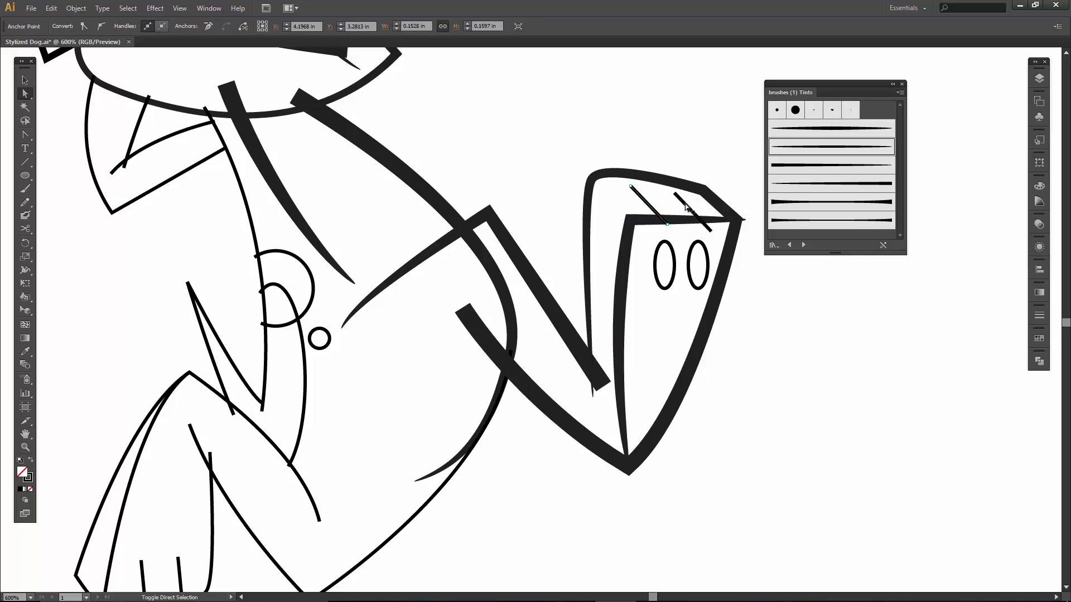
{"action": "left_click", "coordinate": [687, 207], "text": "shift"}
{"action": "left_click", "coordinate": [818, 165]}
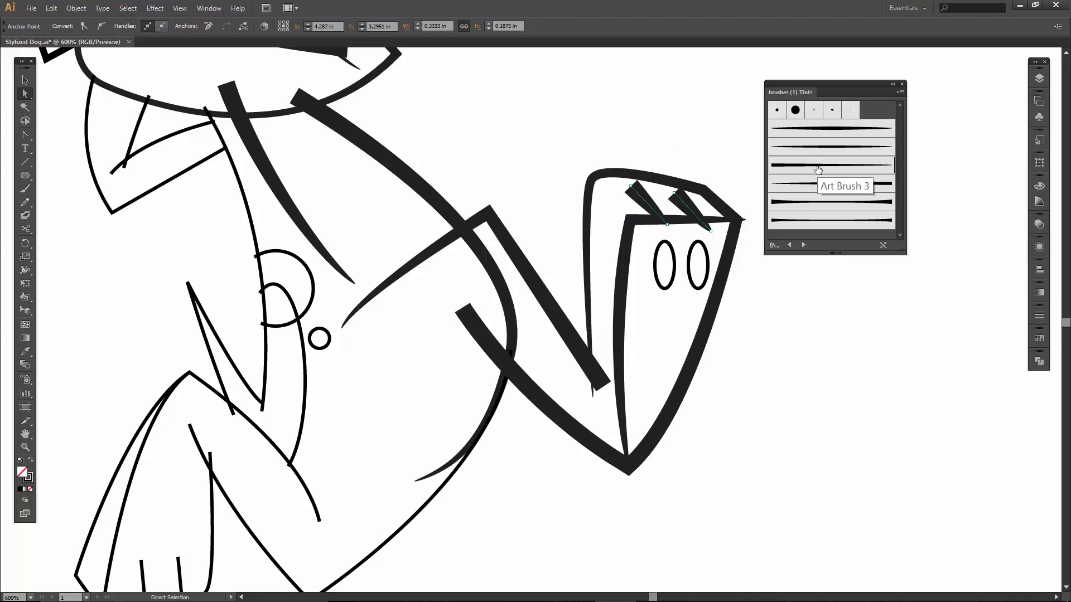
{"action": "left_click", "coordinate": [814, 184]}
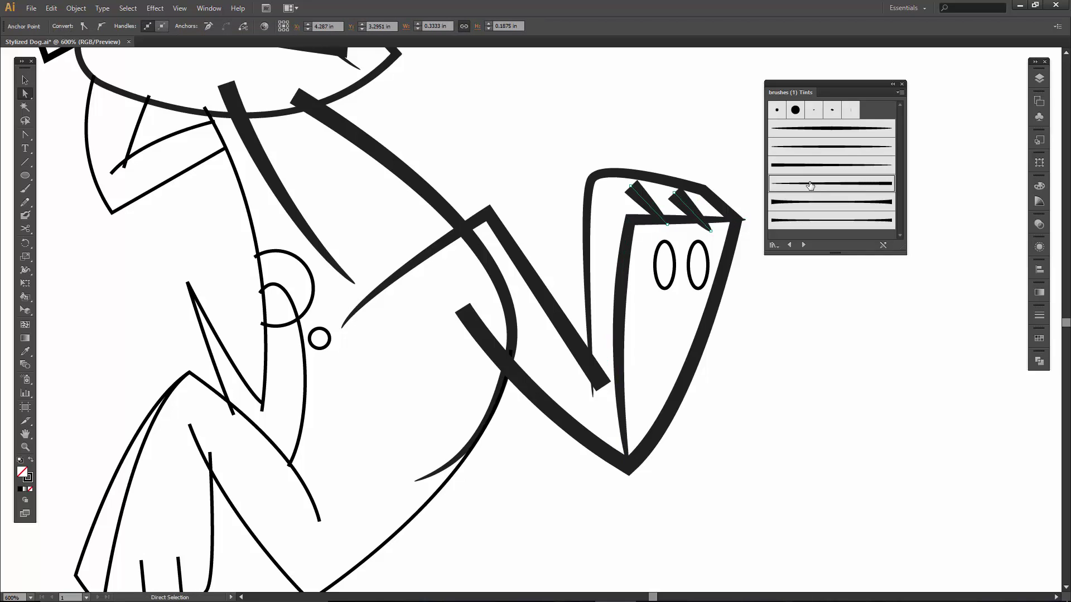
{"action": "left_click", "coordinate": [724, 139]}
Bring the lower leg into view and select its outline
{"action": "left_click_drag", "start_coordinate": [442, 378], "coordinate": [581, 269]}
{"action": "key", "text": "v"}
{"action": "left_click", "coordinate": [554, 423]}
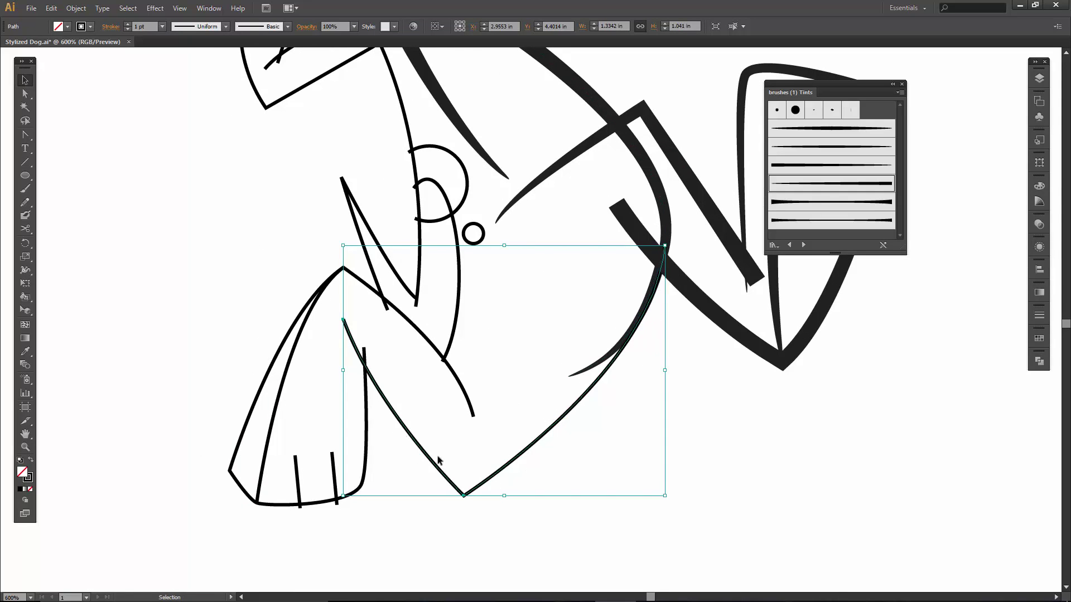
Give the lower leg outline a thick brush stroke
{"action": "scroll", "coordinate": [528, 433], "scroll_direction": "up", "scroll_amount": 1}
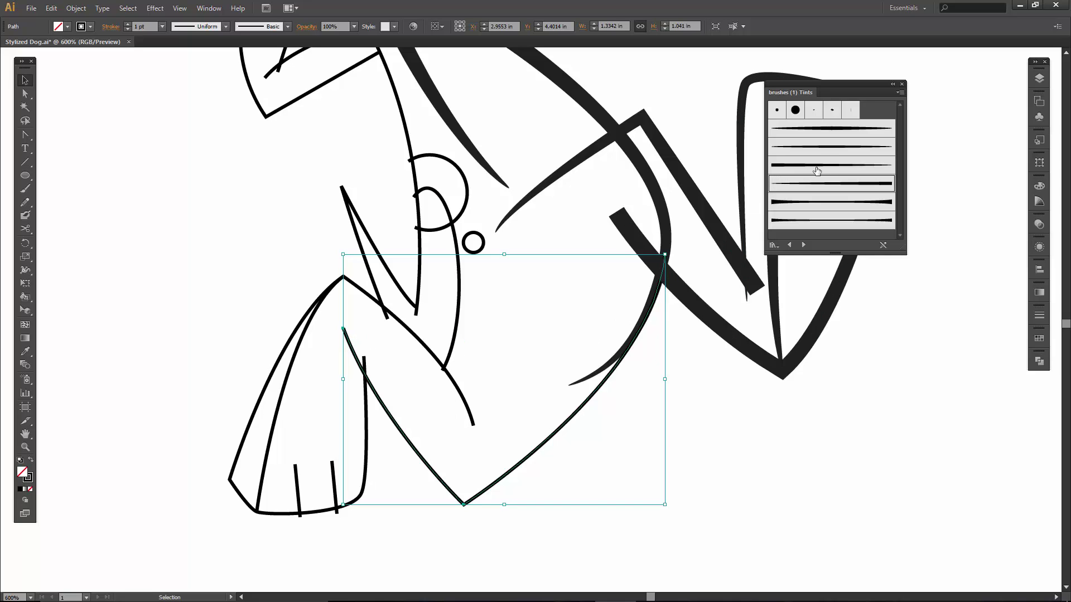
{"action": "left_click", "coordinate": [819, 147]}
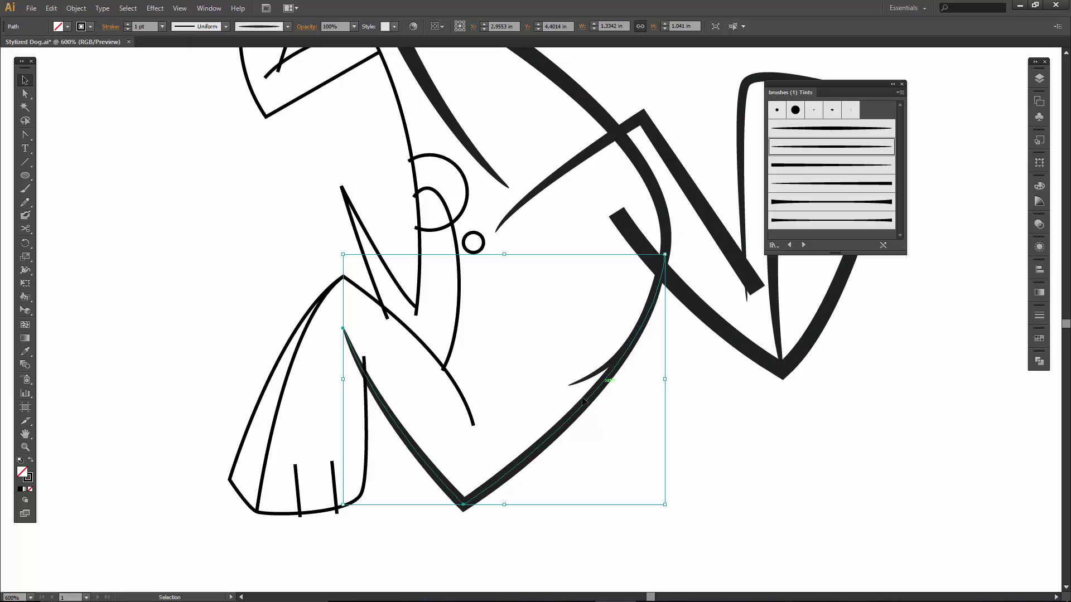
{"action": "left_click", "coordinate": [468, 406]}
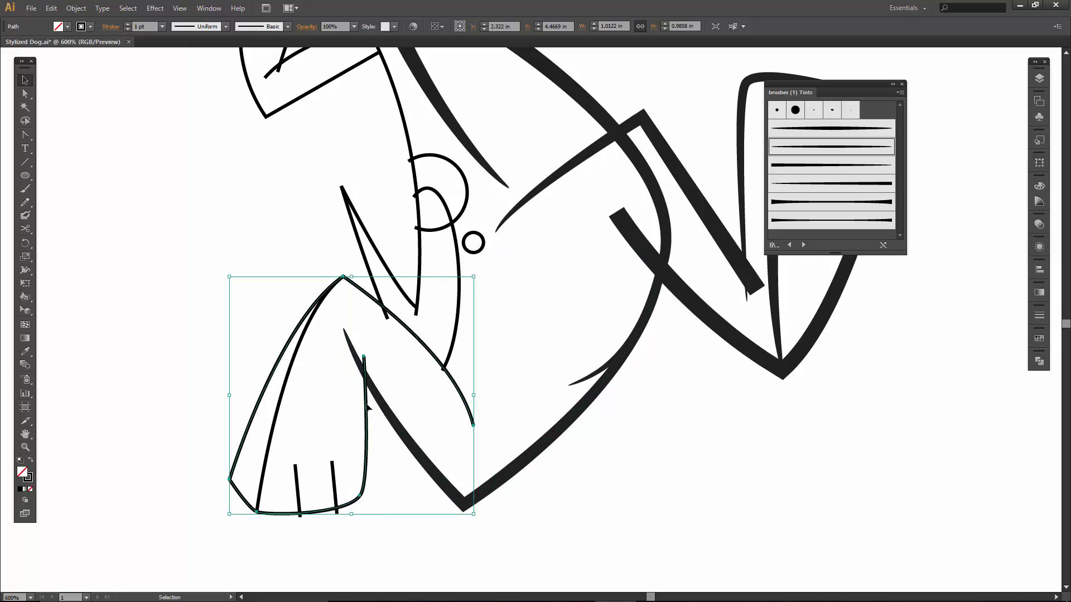
{"action": "left_click", "coordinate": [789, 184]}
Apply a tapered brush to both toe marks
{"action": "left_click", "coordinate": [473, 363]}
{"action": "left_click", "coordinate": [333, 485]}
{"action": "left_click", "coordinate": [297, 478], "text": "shift"}
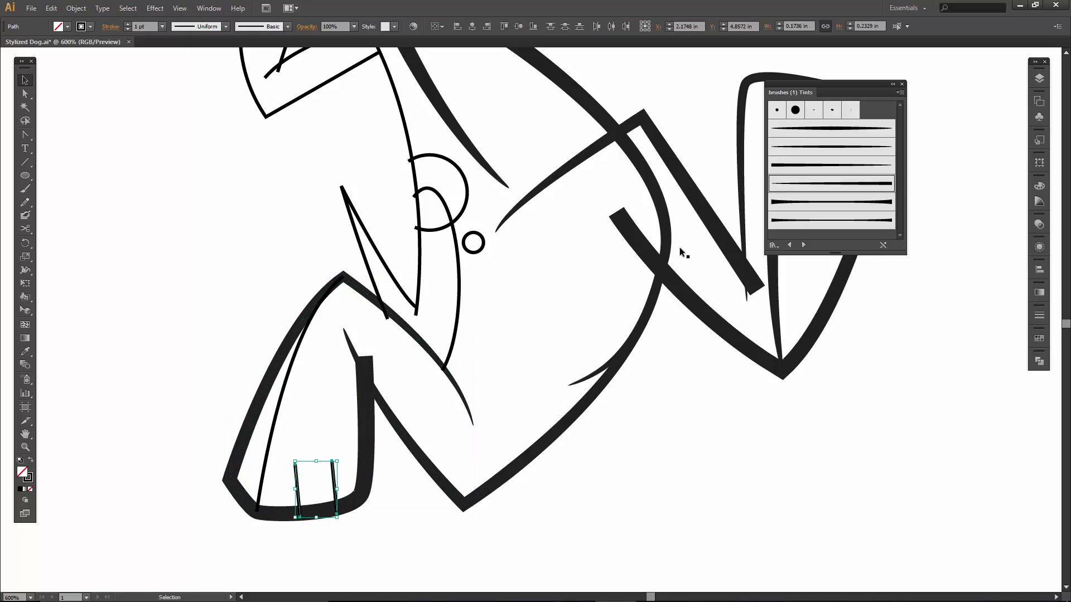
{"action": "left_click", "coordinate": [794, 172]}
{"action": "left_click", "coordinate": [803, 190]}
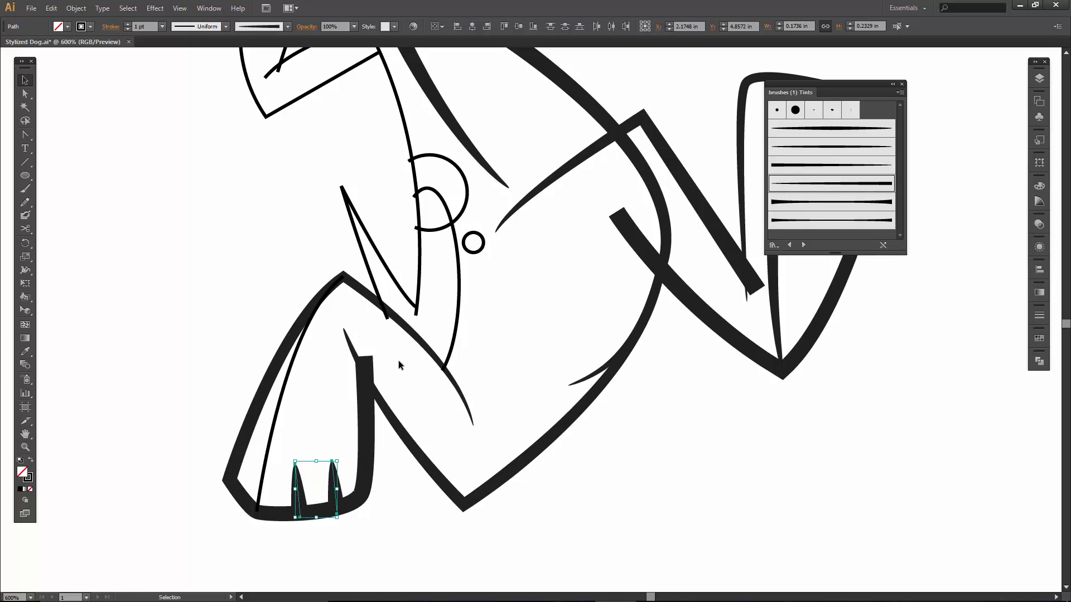
{"action": "left_click", "coordinate": [292, 404]}
Give the inner leg curve a thicker tapered brush
{"action": "left_click", "coordinate": [280, 407]}
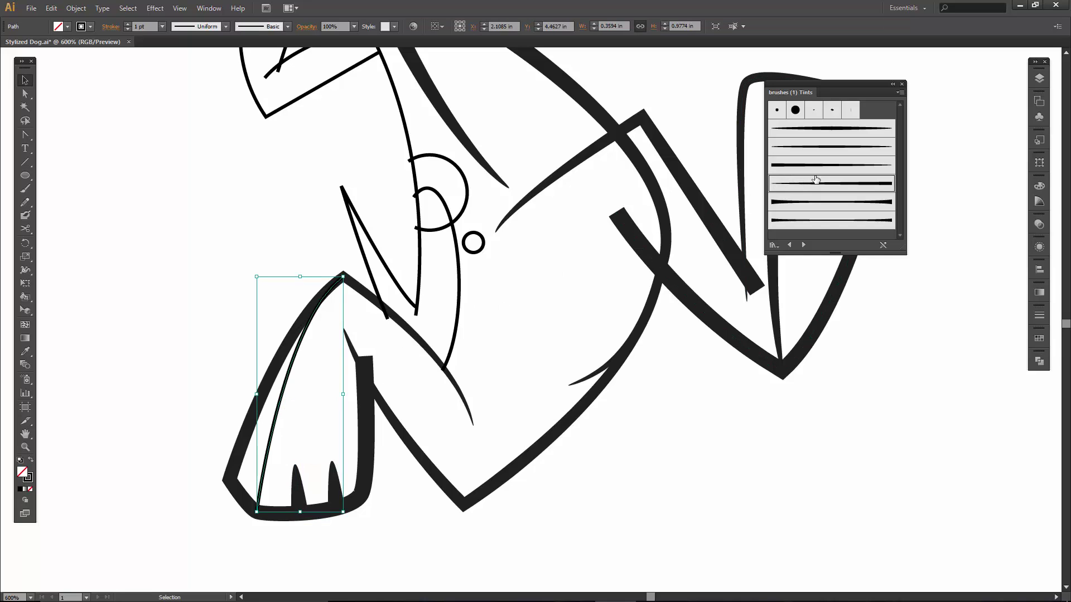
{"action": "left_click", "coordinate": [830, 151]}
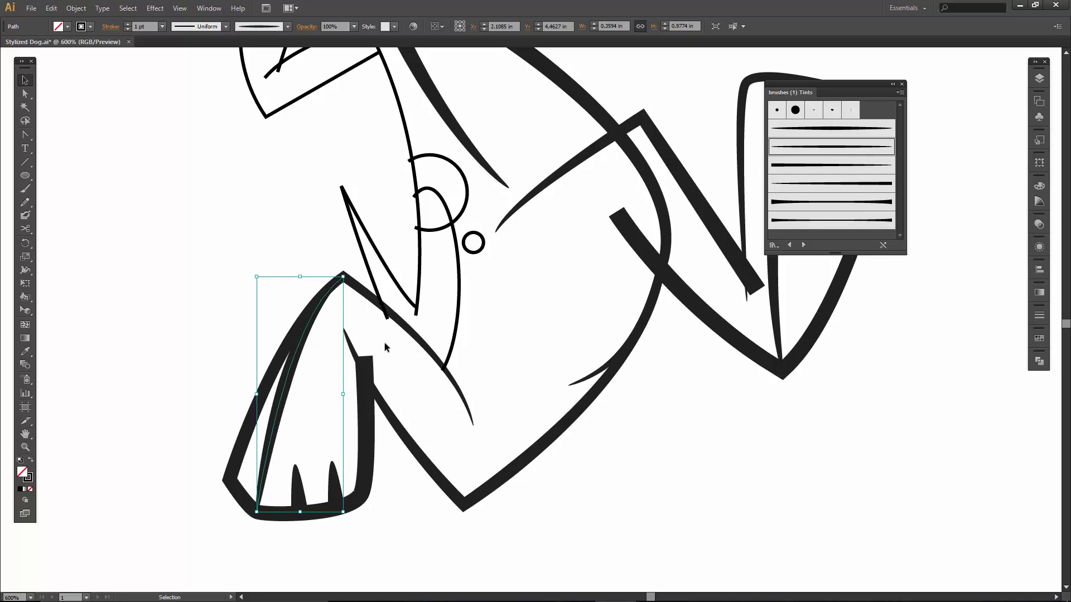
{"action": "left_click", "coordinate": [796, 167]}
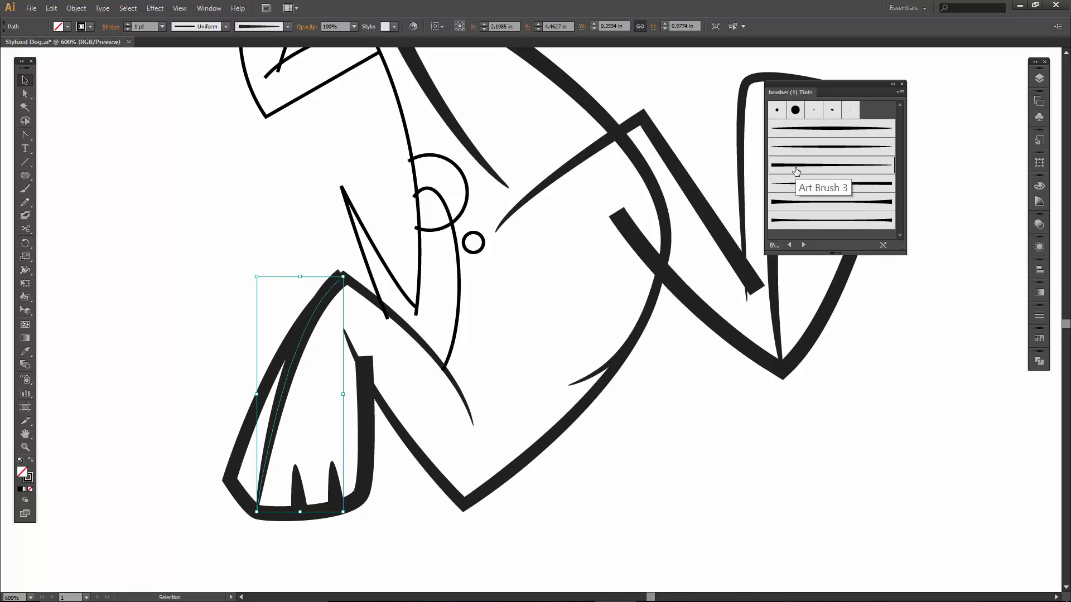
{"action": "left_click", "coordinate": [800, 179]}
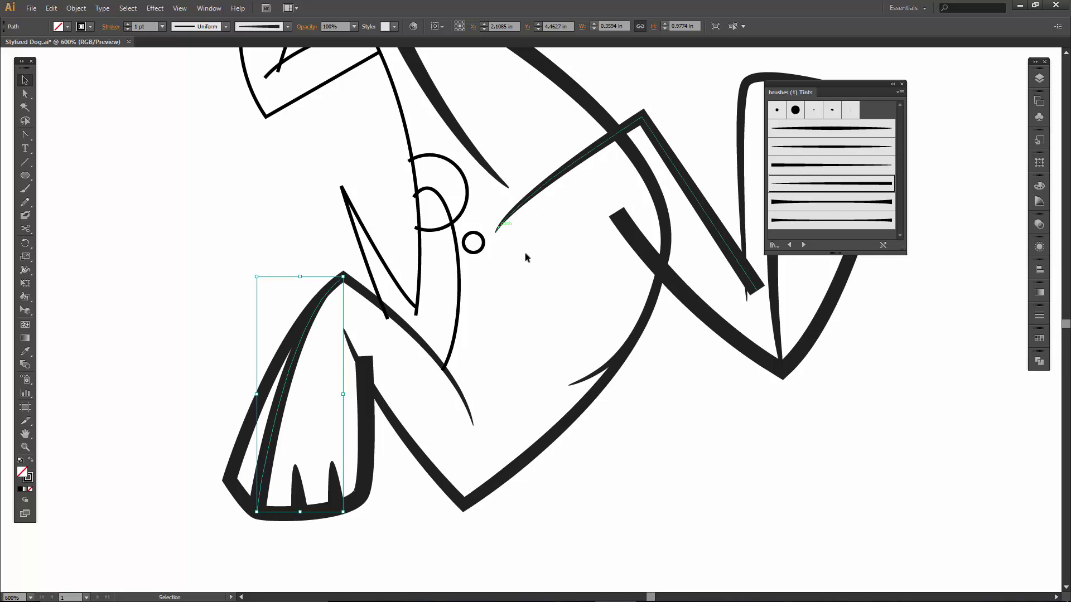
{"action": "left_click", "coordinate": [453, 296]}
Give the long neck curve a tapered brush stroke
{"action": "scroll", "coordinate": [440, 284], "scroll_direction": "up", "scroll_amount": 4}
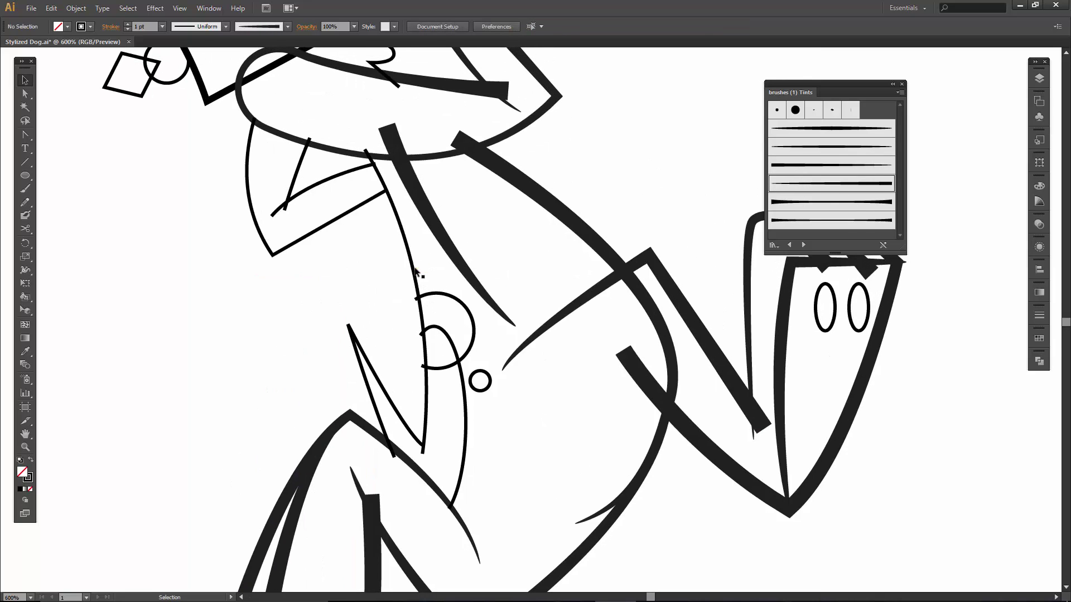
{"action": "left_click", "coordinate": [414, 266]}
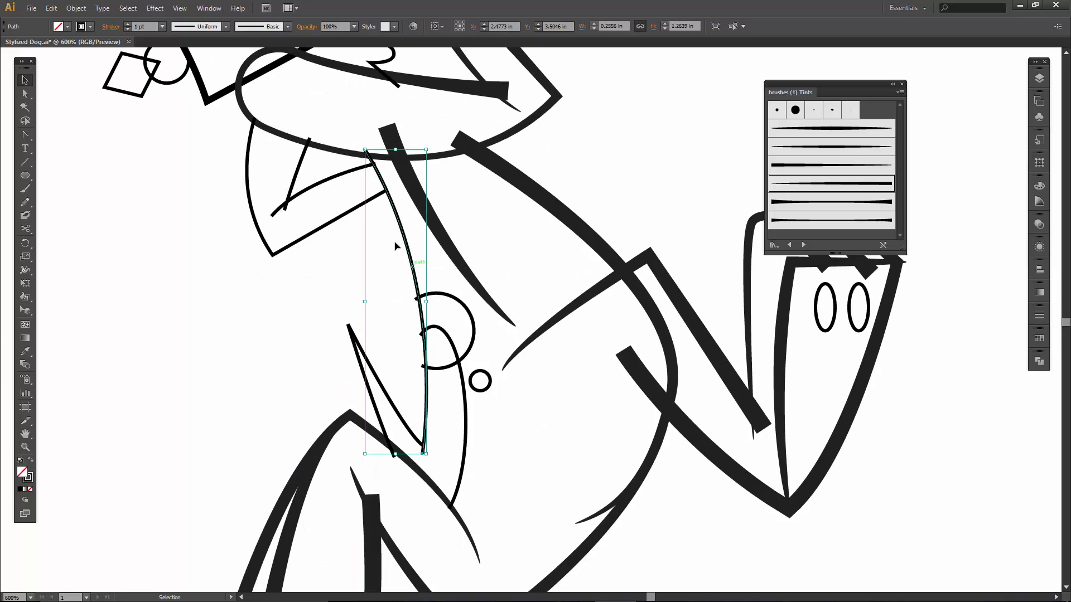
{"action": "left_click", "coordinate": [801, 166]}
{"action": "left_click", "coordinate": [502, 211]}
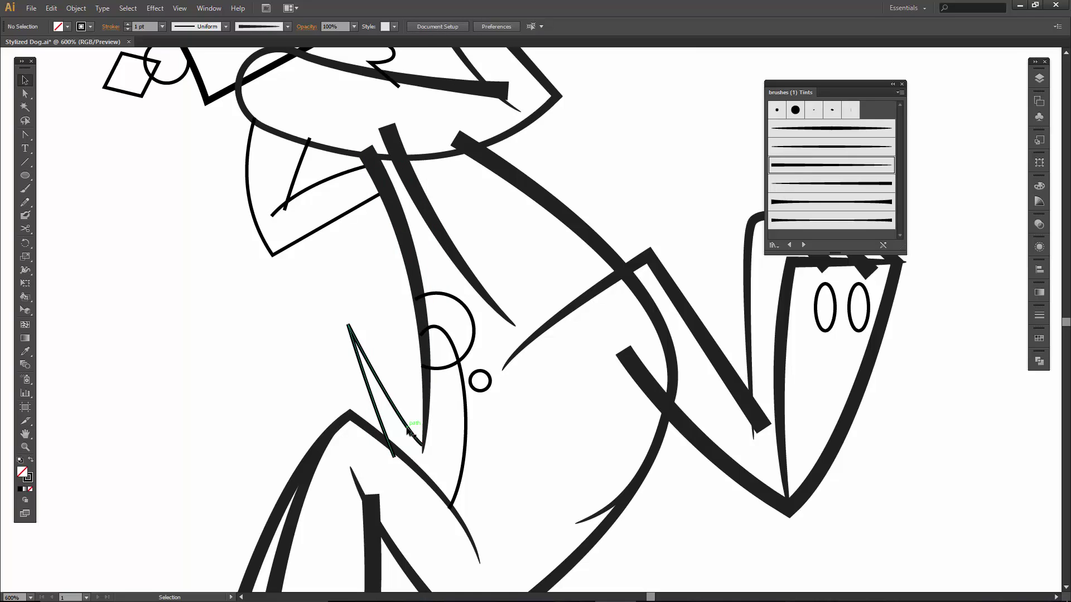
Cut the path at the circle with Scissors and delete the arcs under it
{"action": "key", "text": "a"}
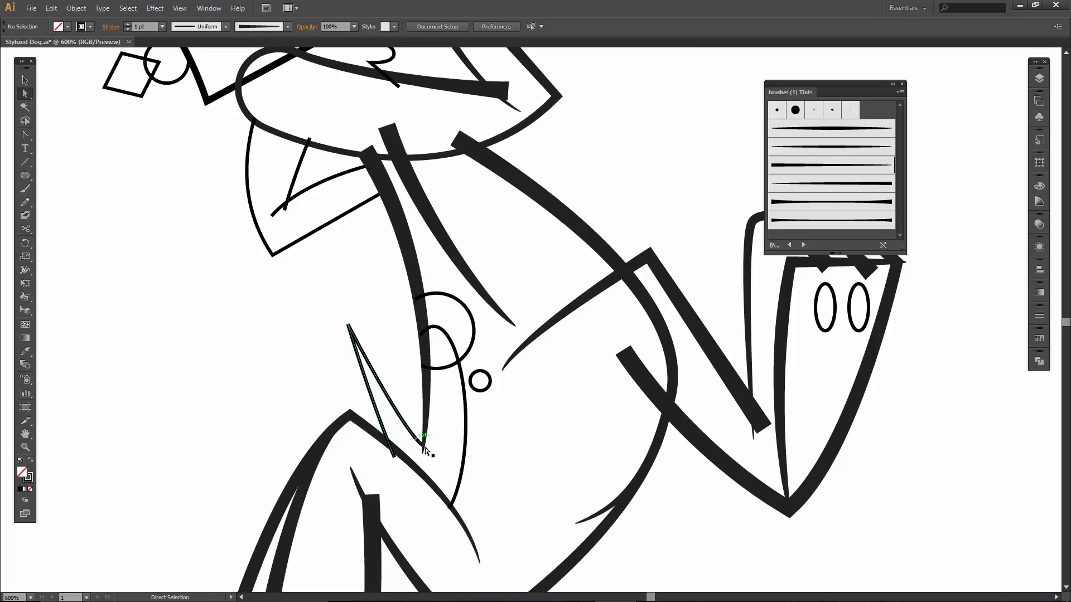
{"action": "key", "text": "c"}
{"action": "left_click", "coordinate": [456, 359]}
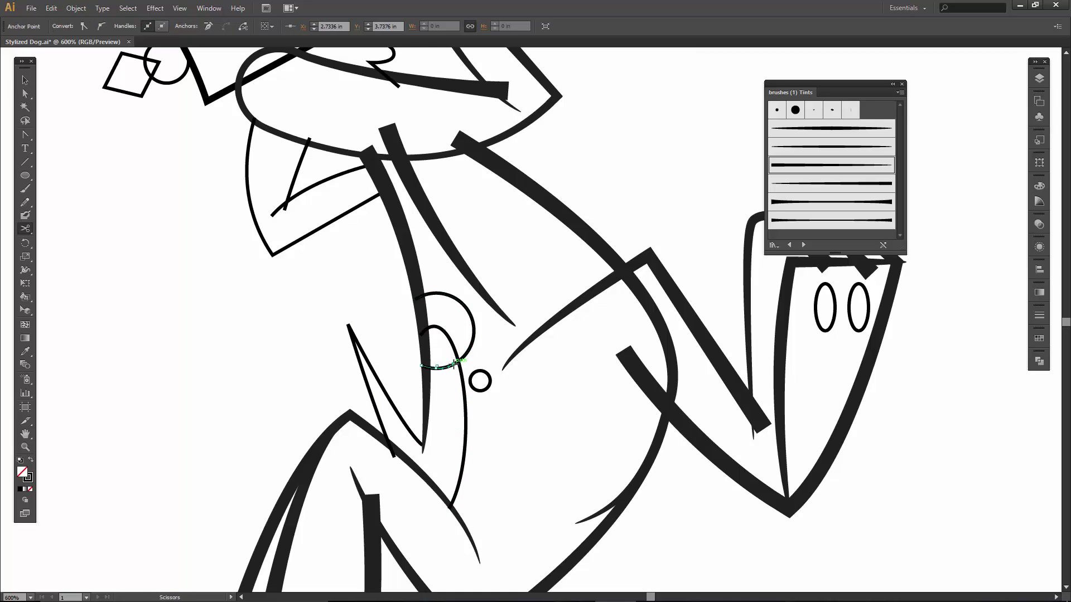
{"action": "key", "text": "v"}
{"action": "left_click", "coordinate": [438, 366]}
{"action": "key", "text": "Delete"}
{"action": "left_click", "coordinate": [453, 351]}
{"action": "key", "text": "Delete"}
Set the collar ring's stroke weight to 2 pt
{"action": "scroll", "coordinate": [546, 360], "scroll_direction": "up", "scroll_amount": 5}
{"action": "scroll", "coordinate": [545, 360], "scroll_direction": "left", "scroll_amount": 2}
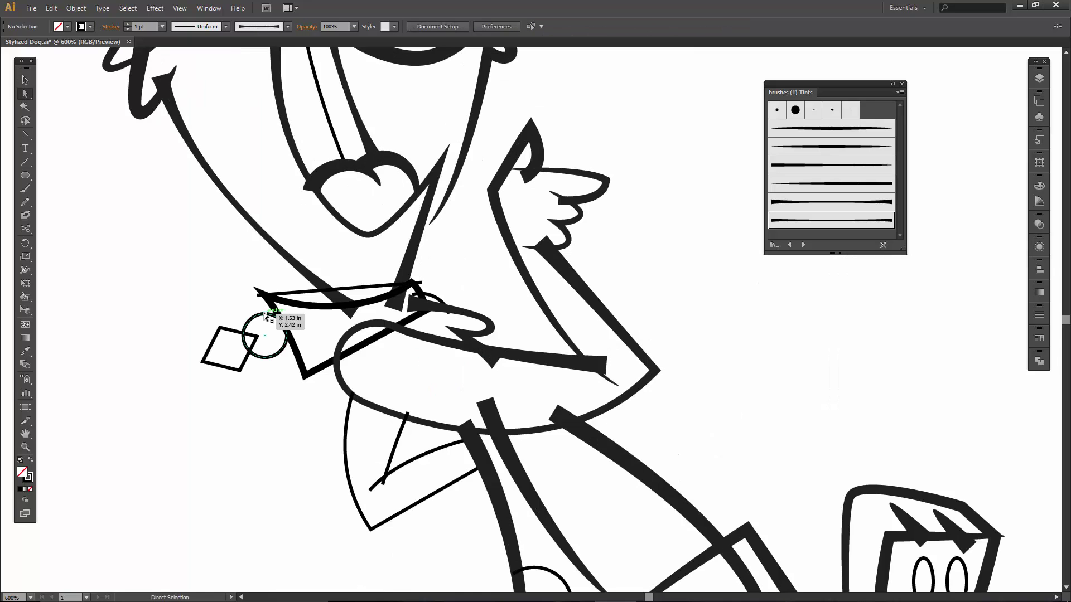
{"action": "key", "text": "a"}
{"action": "left_click", "coordinate": [266, 314]}
{"action": "left_click", "coordinate": [25, 82]}
{"action": "left_click", "coordinate": [222, 310]}
{"action": "left_click", "coordinate": [250, 323]}
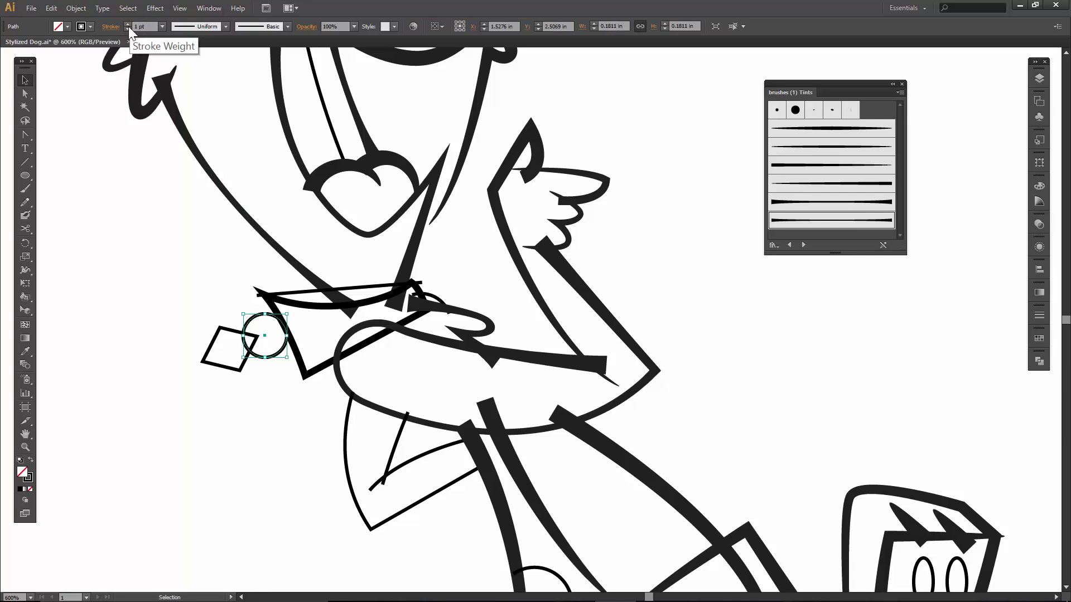
{"action": "left_click", "coordinate": [127, 24]}
{"action": "left_click", "coordinate": [224, 317]}
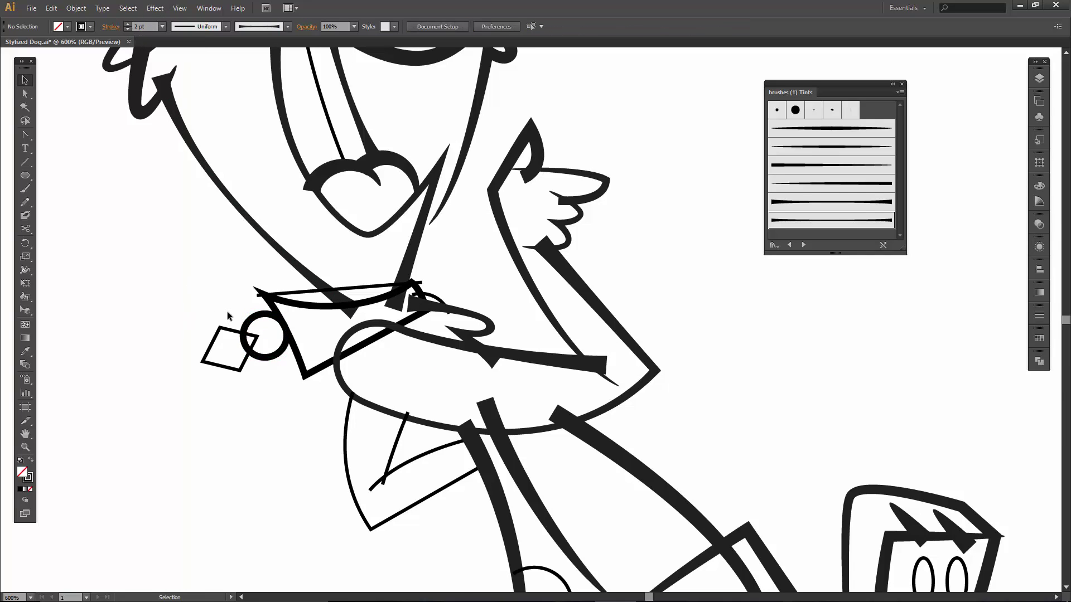
Turn the ovals on the raised paw solid black with Shift+X
{"action": "key", "text": "ctrl+minus"}
{"action": "key", "text": "ctrl+minus"}
{"action": "mouse_move", "coordinate": [342, 423]}
{"action": "left_mouse_down"}
{"action": "mouse_move", "coordinate": [417, 298]}
{"action": "mouse_move", "coordinate": [375, 327]}
{"action": "left_mouse_up"}
{"action": "left_click", "coordinate": [691, 358]}
{"action": "key", "text": "shift+x"}
Pan to the head and zoom in closely on the muzzle outline
{"action": "left_click", "coordinate": [772, 373]}
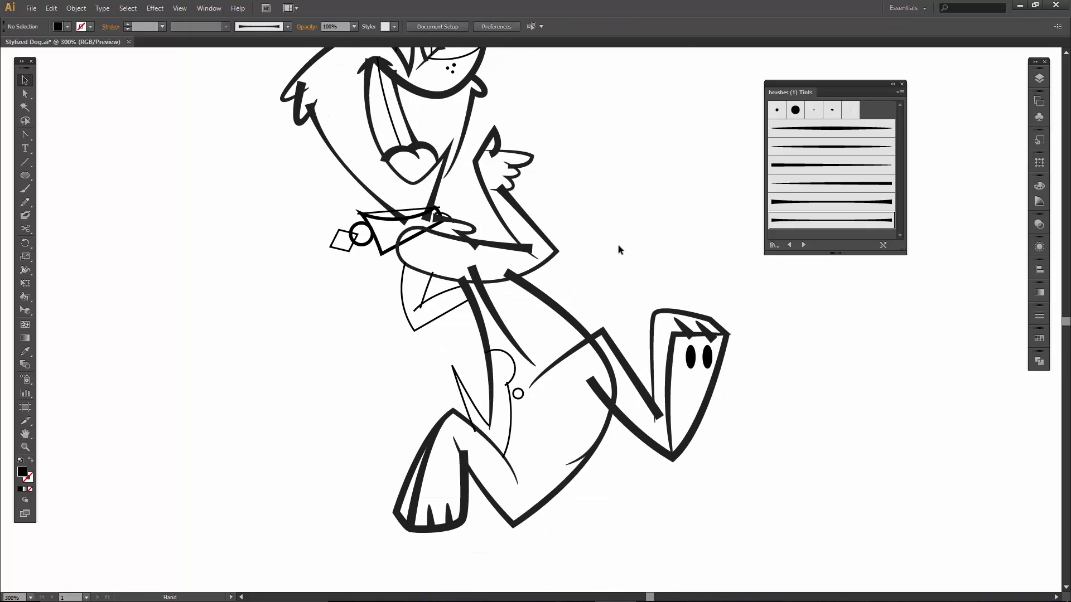
{"action": "mouse_move", "coordinate": [618, 249]}
{"action": "left_mouse_down"}
{"action": "mouse_move", "coordinate": [660, 318]}
{"action": "mouse_move", "coordinate": [641, 346]}
{"action": "left_mouse_up"}
{"action": "left_click_drag", "start_coordinate": [545, 159], "coordinate": [561, 206]}
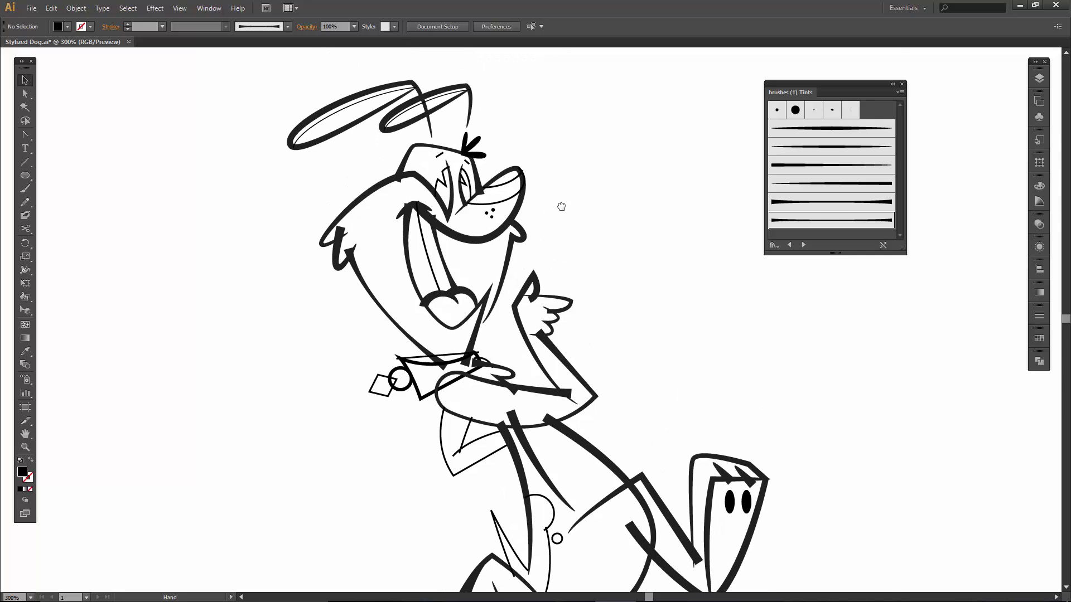
{"action": "left_click", "coordinate": [504, 198]}
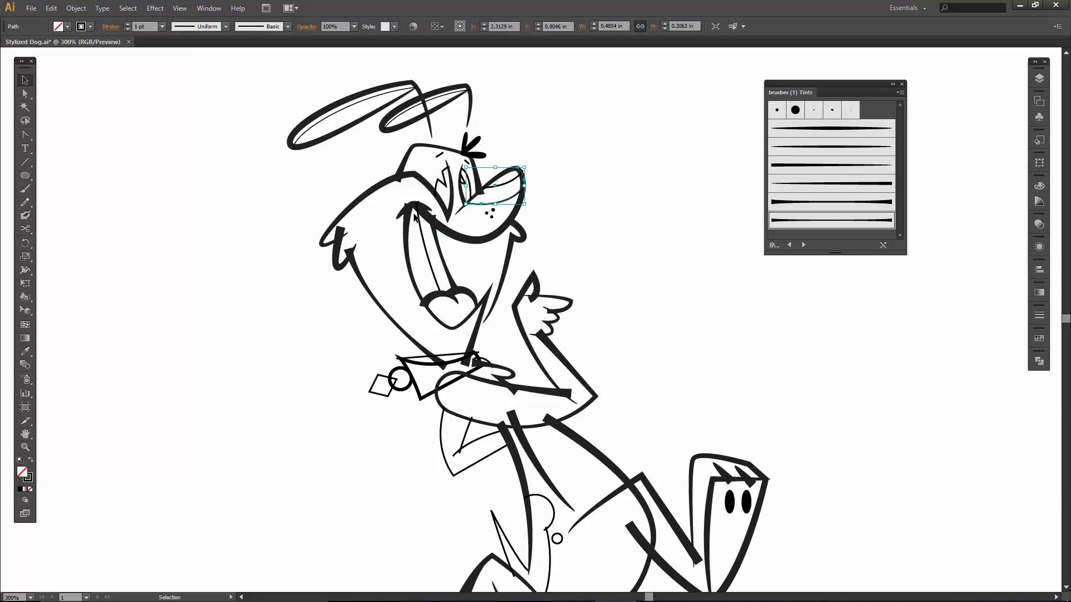
{"action": "key", "text": "z"}
{"action": "left_click_drag", "start_coordinate": [379, 140], "coordinate": [558, 268]}
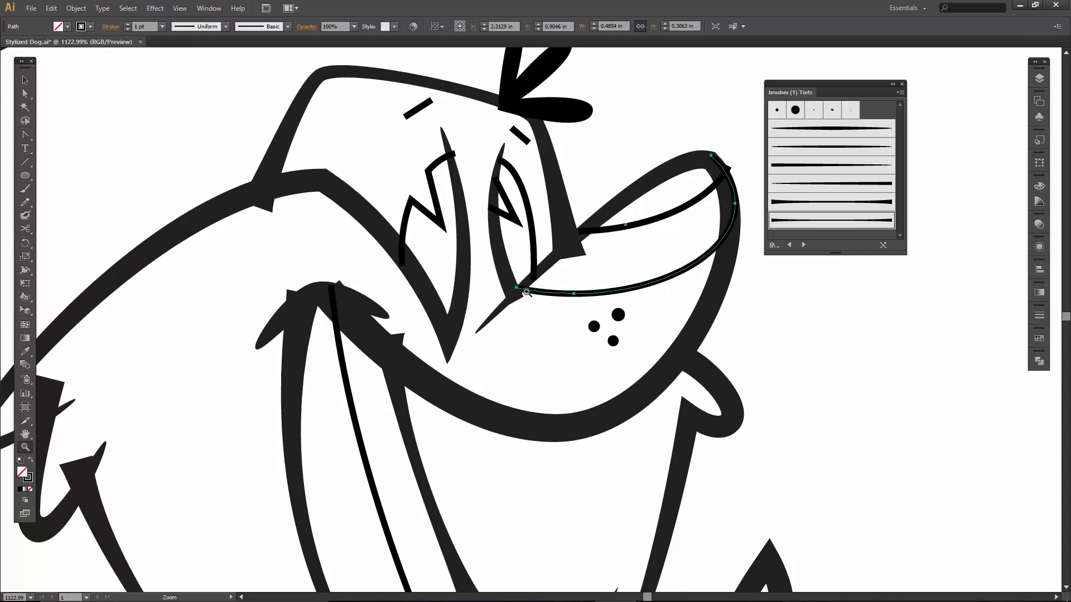
Zoom out to the whole dog and dock the Brushes panel with the right-side panels
{"action": "key", "text": "v"}
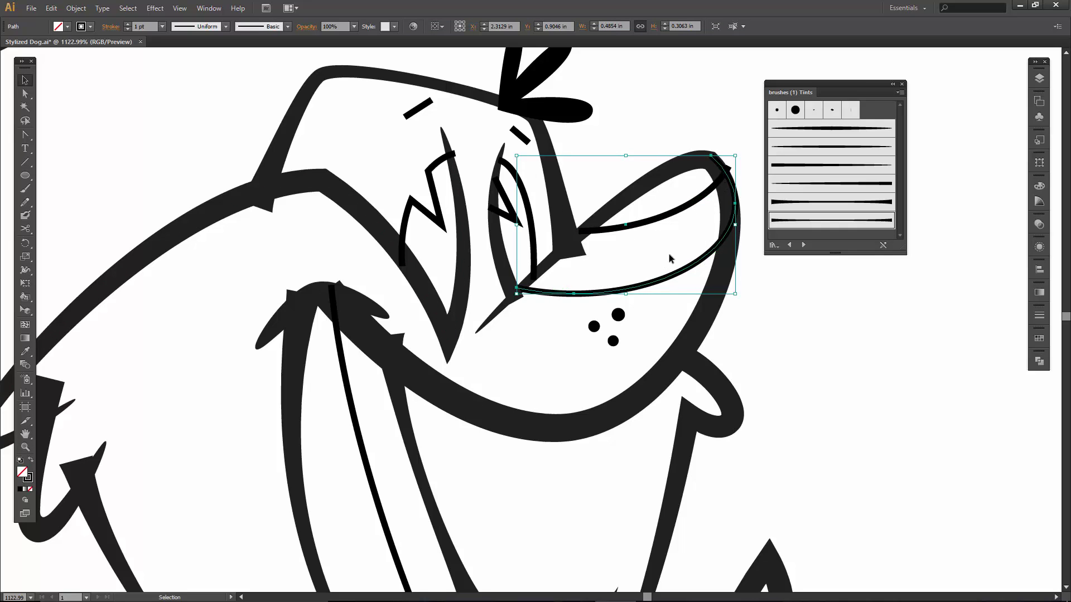
{"action": "left_click", "coordinate": [436, 237]}
{"action": "key", "text": "ctrl+0"}
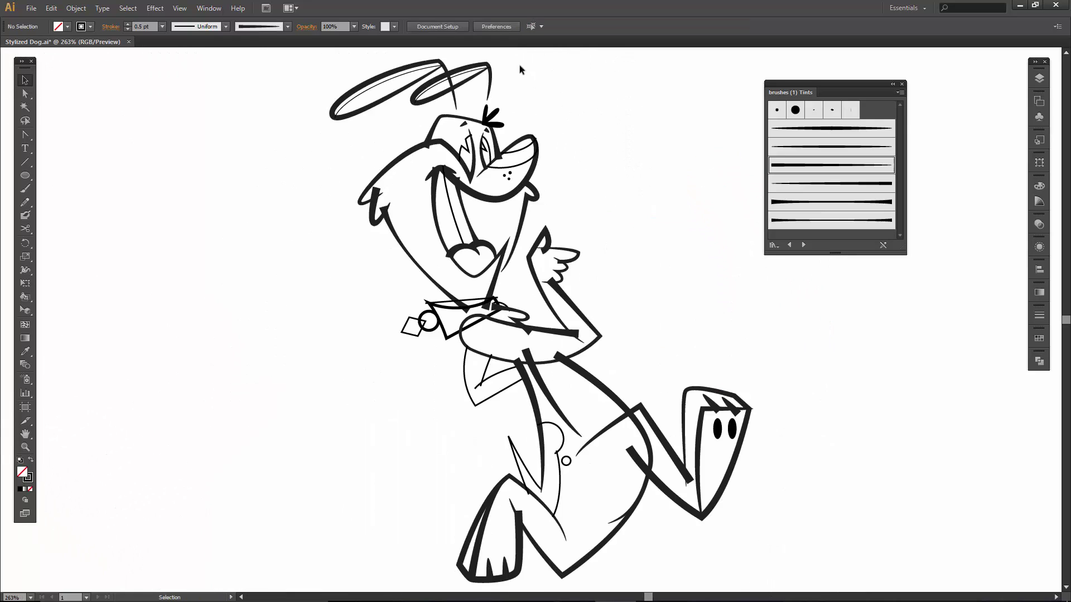
{"action": "mouse_move", "coordinate": [800, 87]}
{"action": "left_mouse_down"}
{"action": "mouse_move", "coordinate": [950, 373]}
{"action": "mouse_move", "coordinate": [1040, 380]}
{"action": "left_mouse_up"}
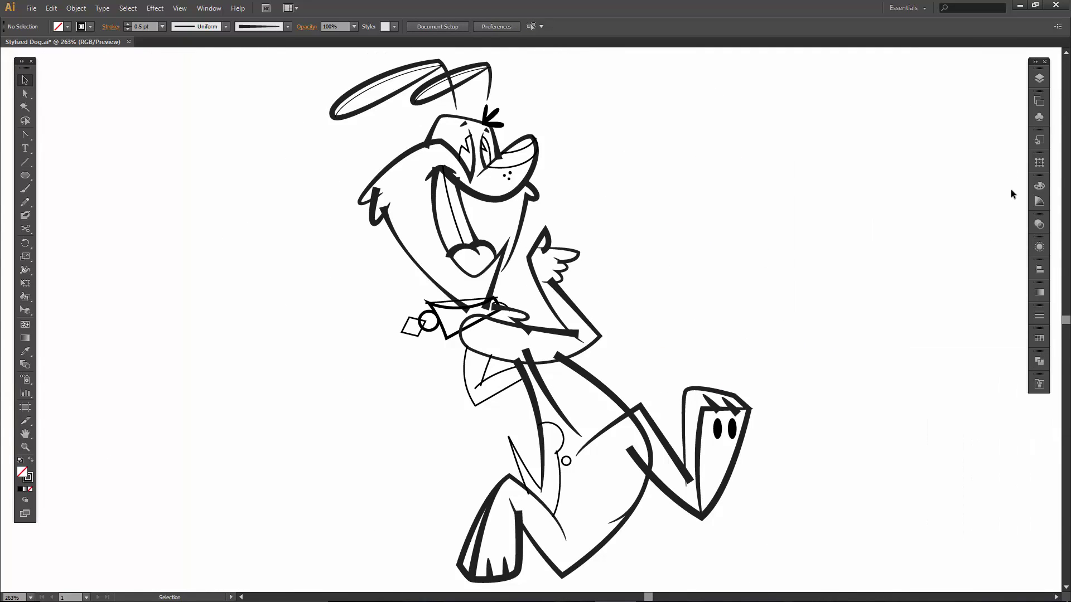
Duplicate the BRUSHES layer, hide the original, and rename the copy 'BRUSHES Expanded-color'
{"action": "left_click", "coordinate": [1039, 78]}
{"action": "left_click", "coordinate": [1021, 71]}
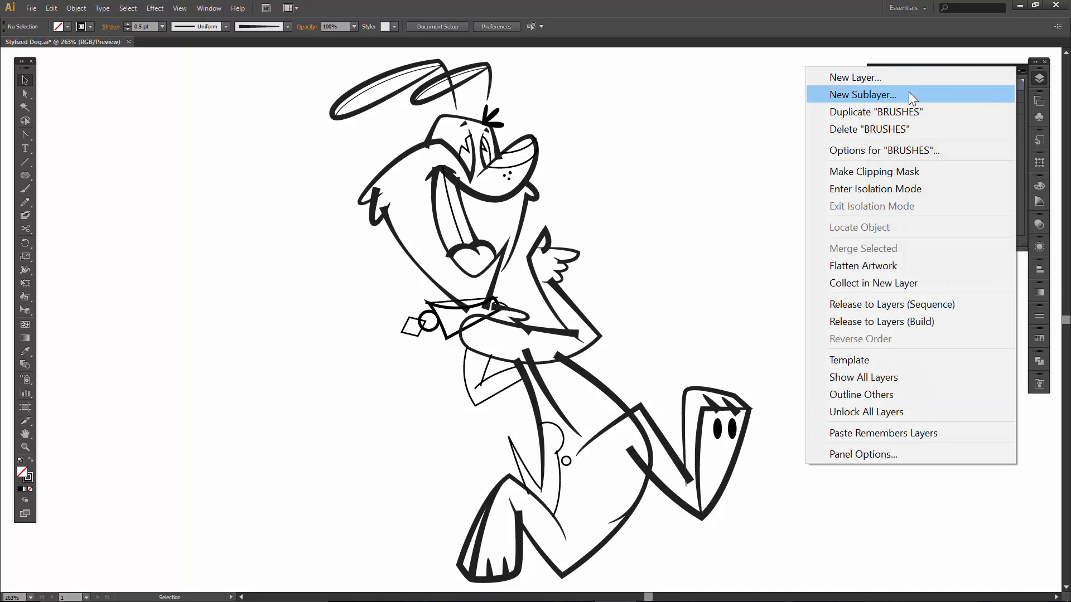
{"action": "left_click", "coordinate": [872, 110]}
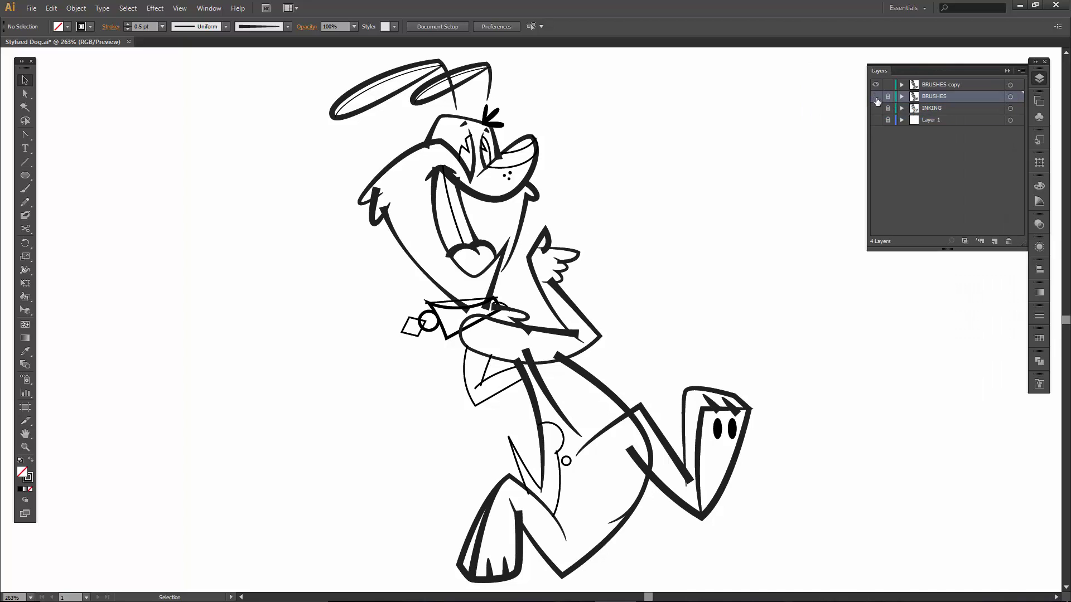
{"action": "left_click", "coordinate": [876, 97]}
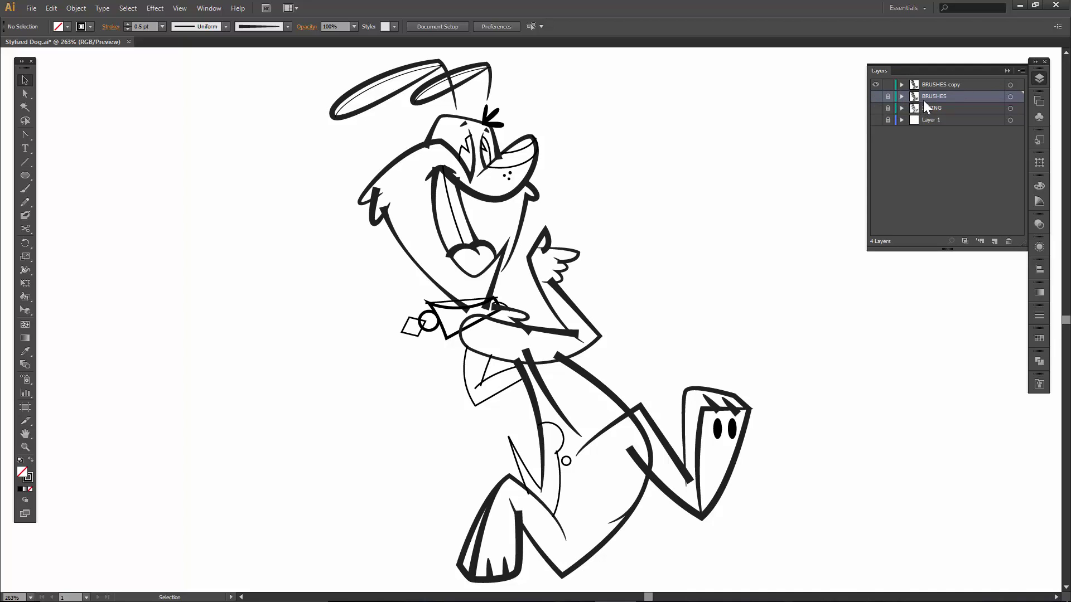
{"action": "double_click", "coordinate": [941, 86]}
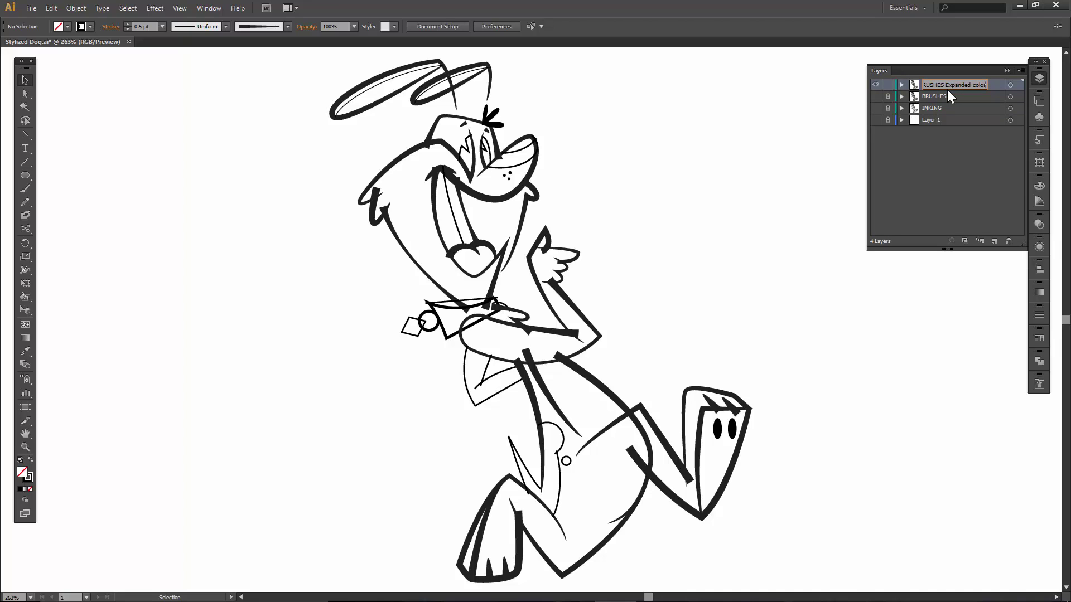
{"action": "key", "text": "Return"}
{"action": "scroll", "coordinate": [535, 197], "scroll_direction": "up", "scroll_amount": 1}
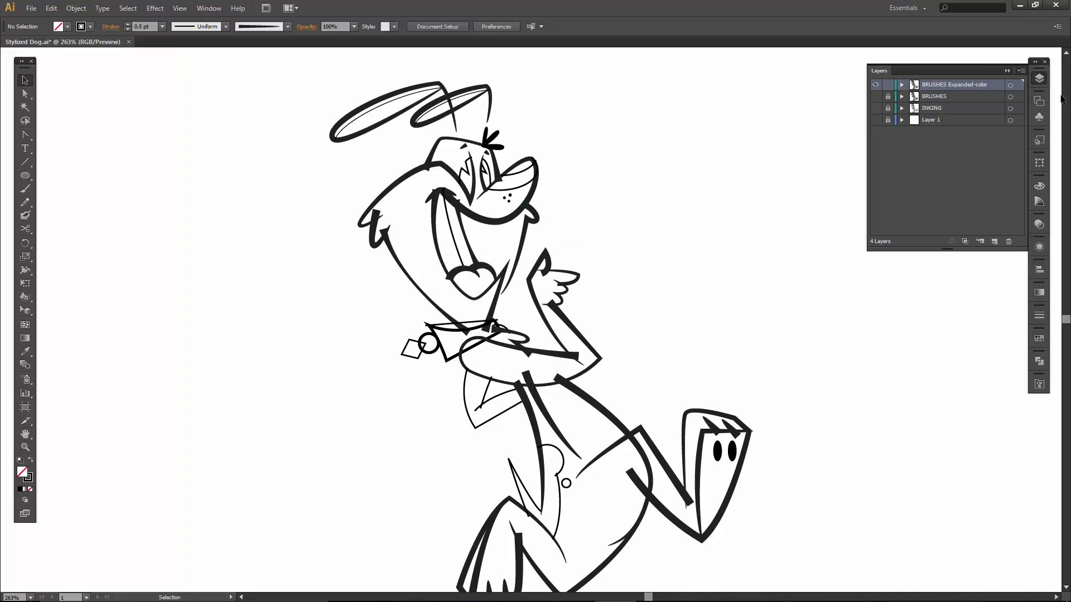
Expand all artwork on the copied layer, turning brushed strokes into filled outlines
{"action": "left_click", "coordinate": [1010, 85]}
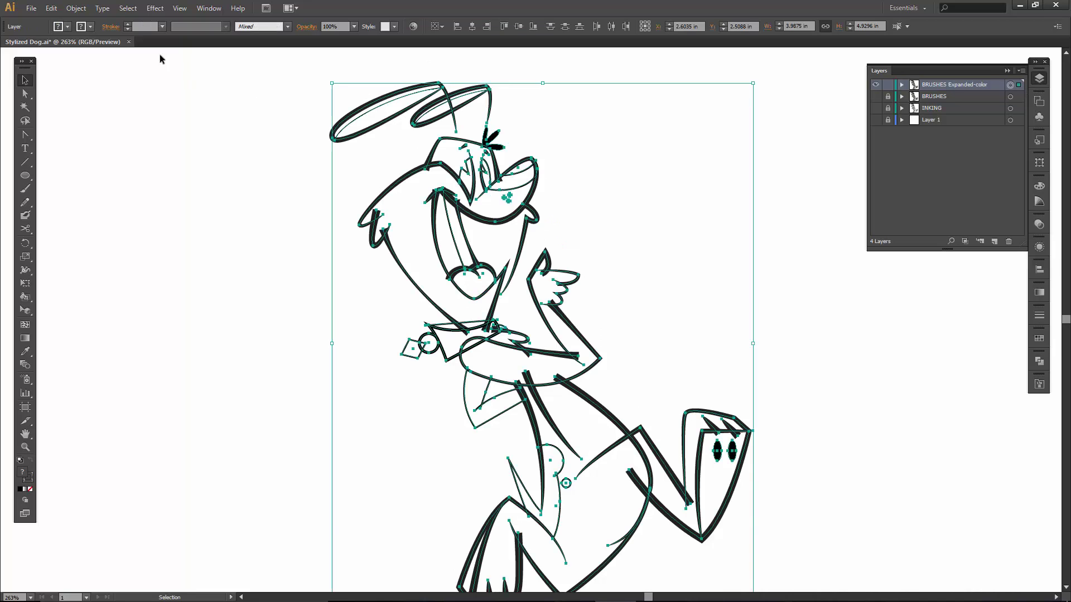
{"action": "left_click", "coordinate": [76, 8]}
{"action": "left_click", "coordinate": [114, 191]}
{"action": "left_click", "coordinate": [76, 8]}
{"action": "left_click", "coordinate": [109, 172]}
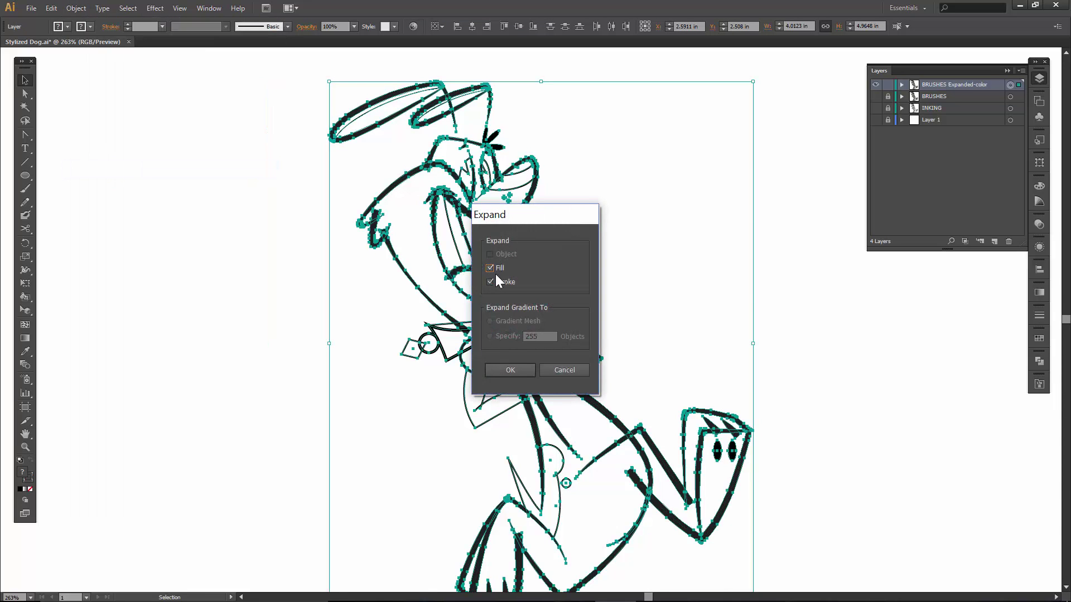
{"action": "left_click", "coordinate": [509, 370]}
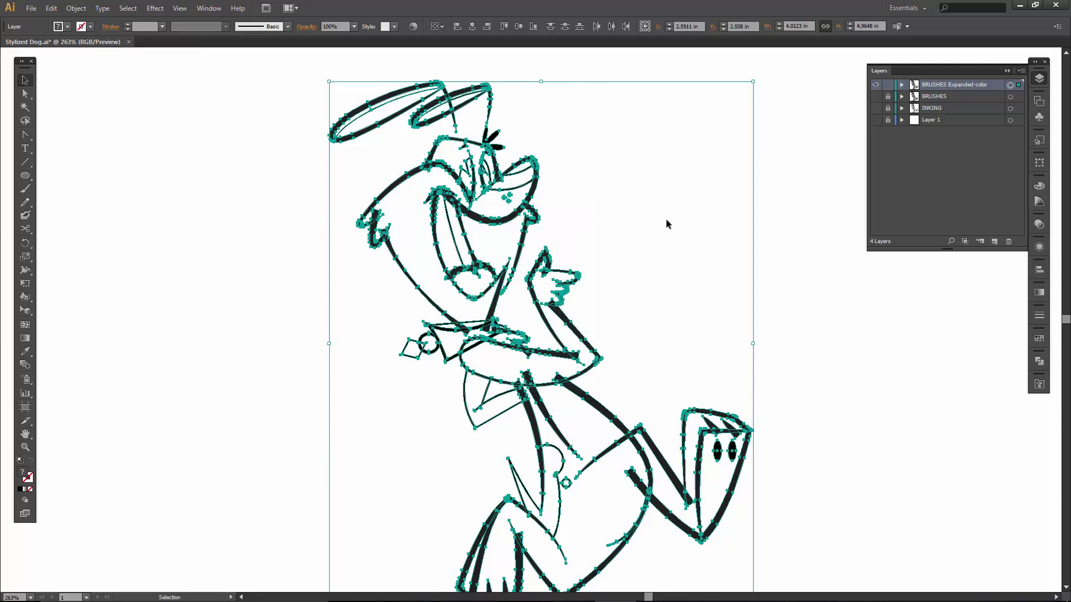
{"action": "left_click", "coordinate": [641, 224]}
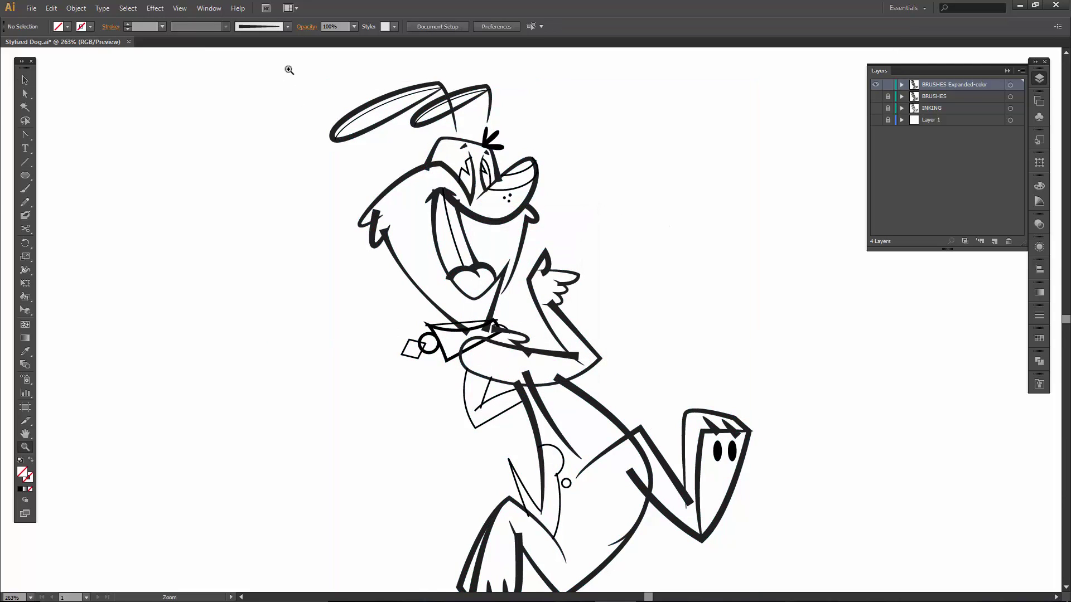
Zoom in on the head, select the head outline and switch to the Eraser
{"action": "left_click_drag", "start_coordinate": [290, 69], "coordinate": [599, 331]}
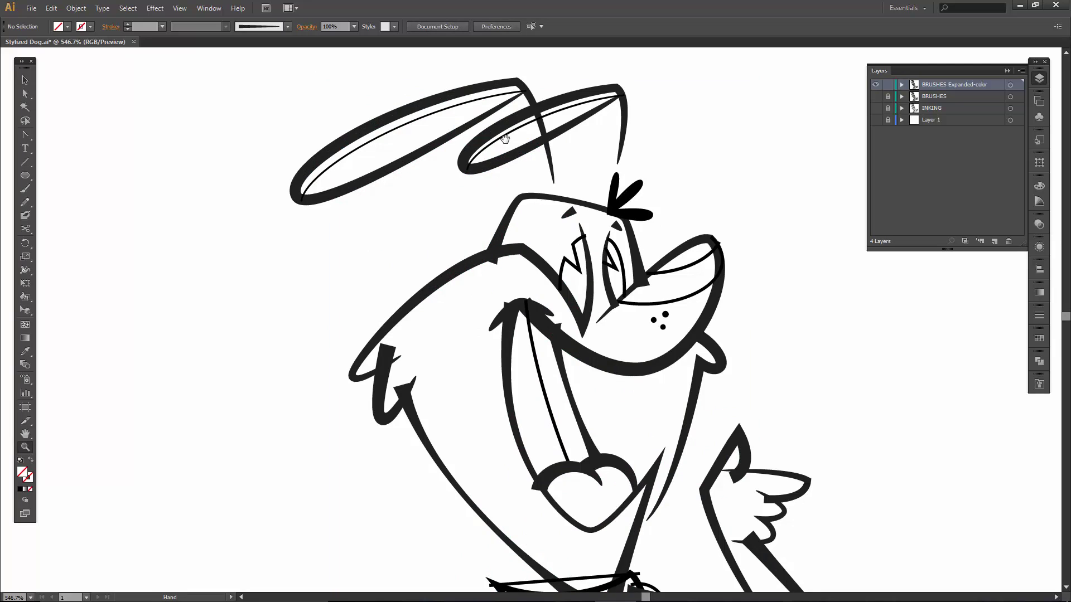
{"action": "left_click_drag", "start_coordinate": [505, 139], "coordinate": [489, 190]}
{"action": "left_click_drag", "start_coordinate": [251, 96], "coordinate": [701, 362]}
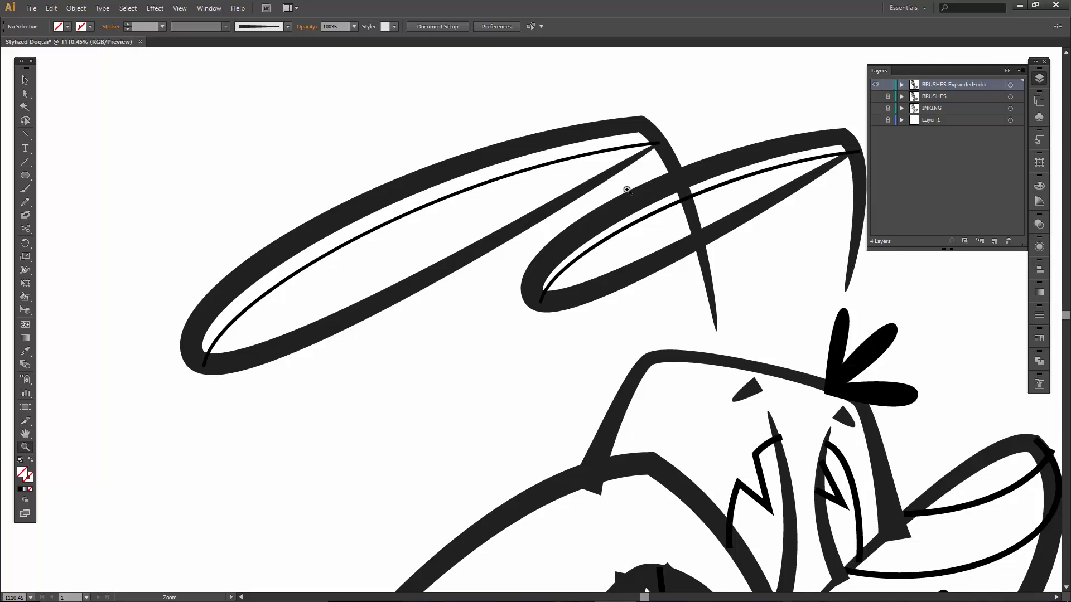
{"action": "left_click_drag", "start_coordinate": [728, 199], "coordinate": [647, 204]}
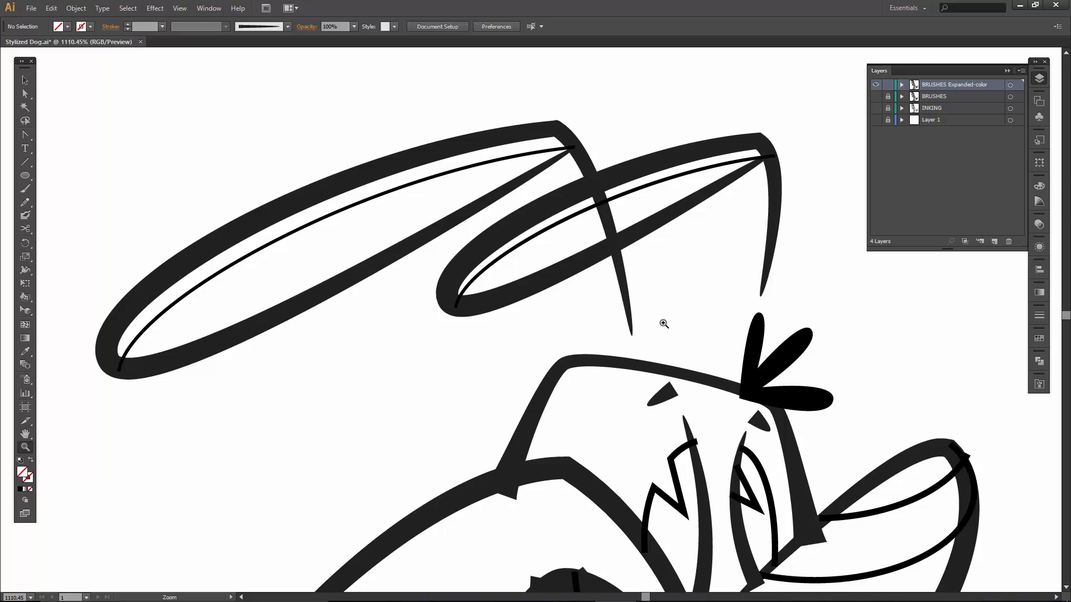
{"action": "left_click_drag", "start_coordinate": [670, 329], "coordinate": [570, 145]}
{"action": "key", "text": "v"}
{"action": "left_click", "coordinate": [488, 178]}
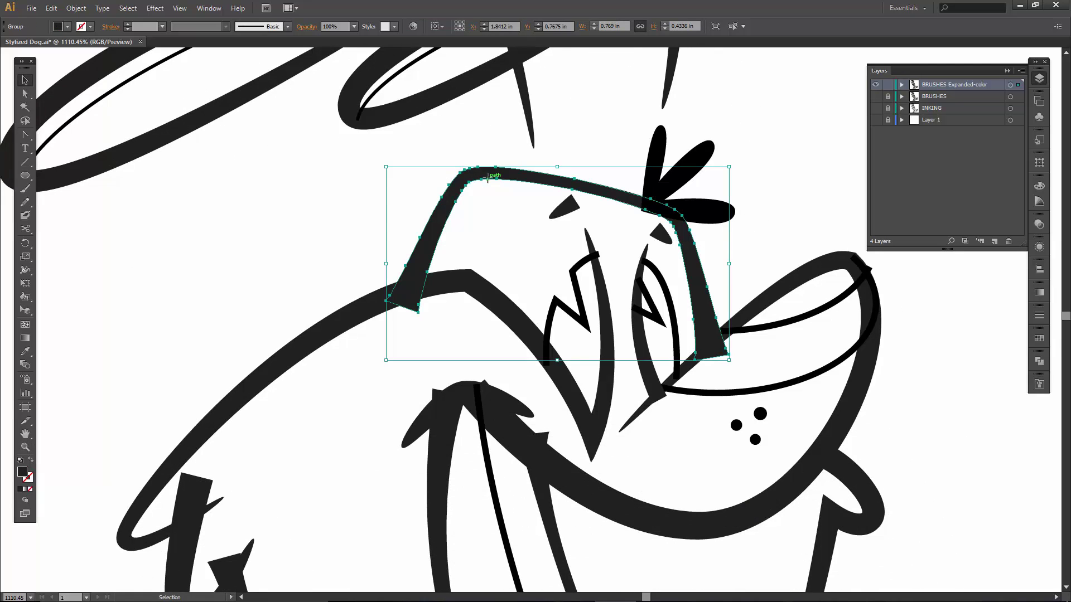
{"action": "key", "text": "shift+e"}
Erase the head outline's overlapping ends at the body line and lower right, then zoom into the face
{"action": "left_click_drag", "start_coordinate": [437, 306], "coordinate": [394, 316]}
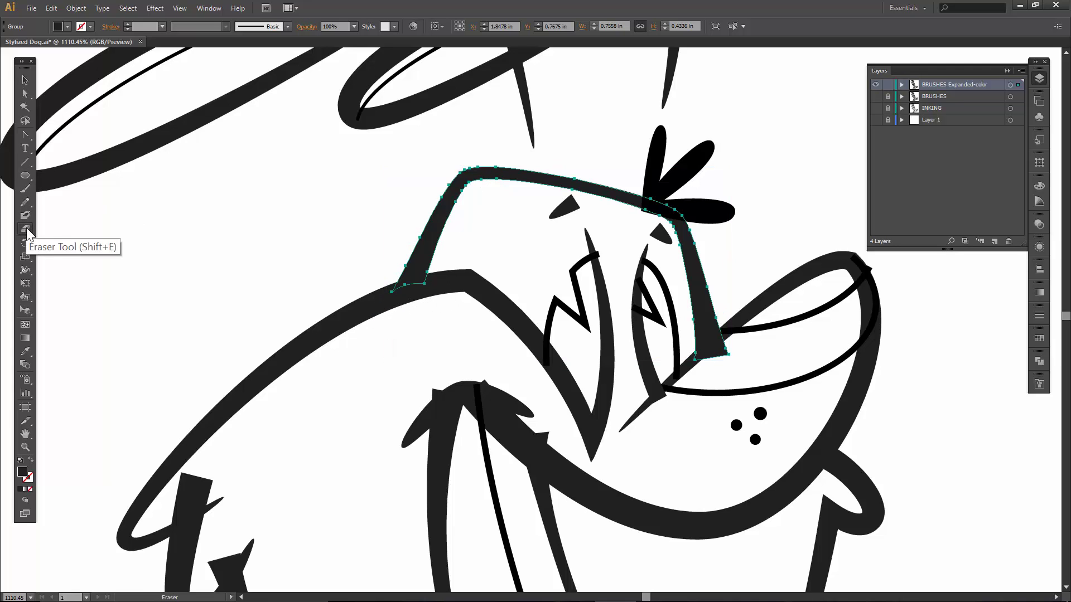
{"action": "left_click_drag", "start_coordinate": [729, 349], "coordinate": [697, 385]}
{"action": "key", "text": "space"}
{"action": "left_click_drag", "start_coordinate": [647, 422], "coordinate": [608, 355]}
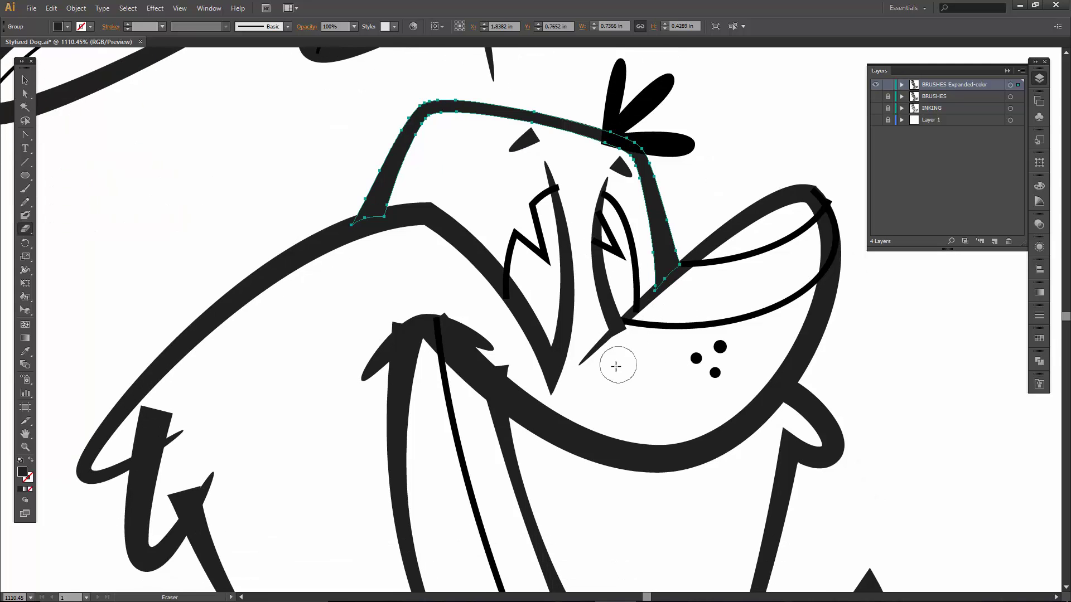
{"action": "key", "text": "ctrl+space"}
{"action": "left_click_drag", "start_coordinate": [481, 139], "coordinate": [717, 411]}
{"action": "left_click_drag", "start_coordinate": [526, 236], "coordinate": [577, 279]}
Shrink the eraser and trim the bottom tip of the long curved path on the right
{"action": "left_click", "coordinate": [489, 219]}
{"action": "key", "text": "shift+e"}
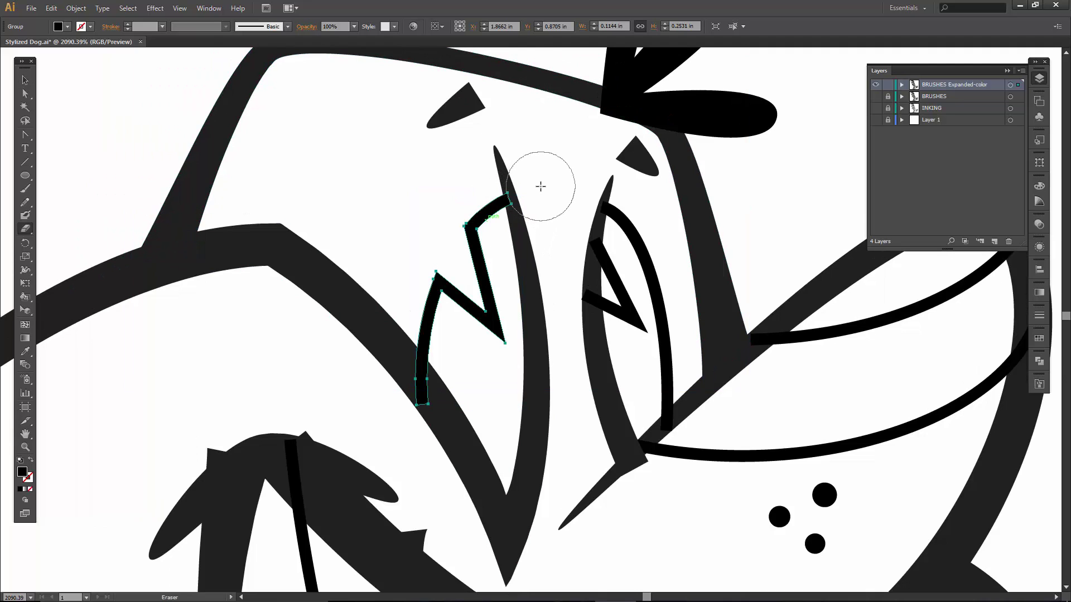
{"action": "key", "text": "bracketleft"}
{"action": "key", "text": "bracketleft"}
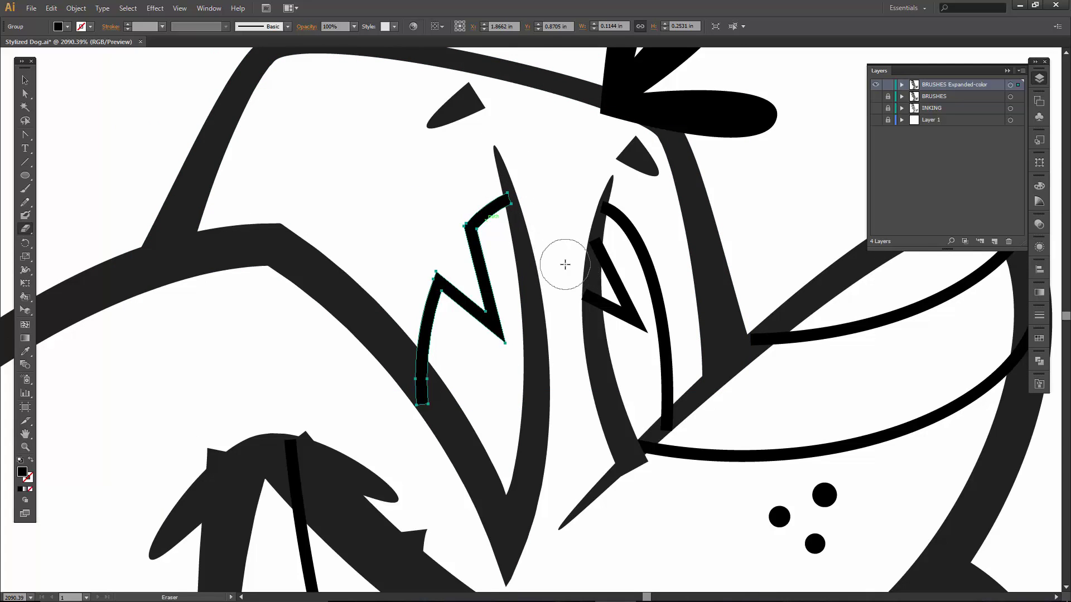
{"action": "key", "text": "v"}
{"action": "left_click", "coordinate": [619, 389]}
{"action": "left_click_drag", "start_coordinate": [636, 466], "coordinate": [651, 471]}
Erase both the left and right tips of the curved brow path
{"action": "scroll", "coordinate": [641, 390], "scroll_direction": "down", "scroll_amount": 3}
{"action": "scroll", "coordinate": [642, 391], "scroll_direction": "right", "scroll_amount": 5}
{"action": "key", "text": "v"}
{"action": "left_click", "coordinate": [657, 224]}
{"action": "key", "text": "shift+e"}
{"action": "left_click", "coordinate": [454, 241]}
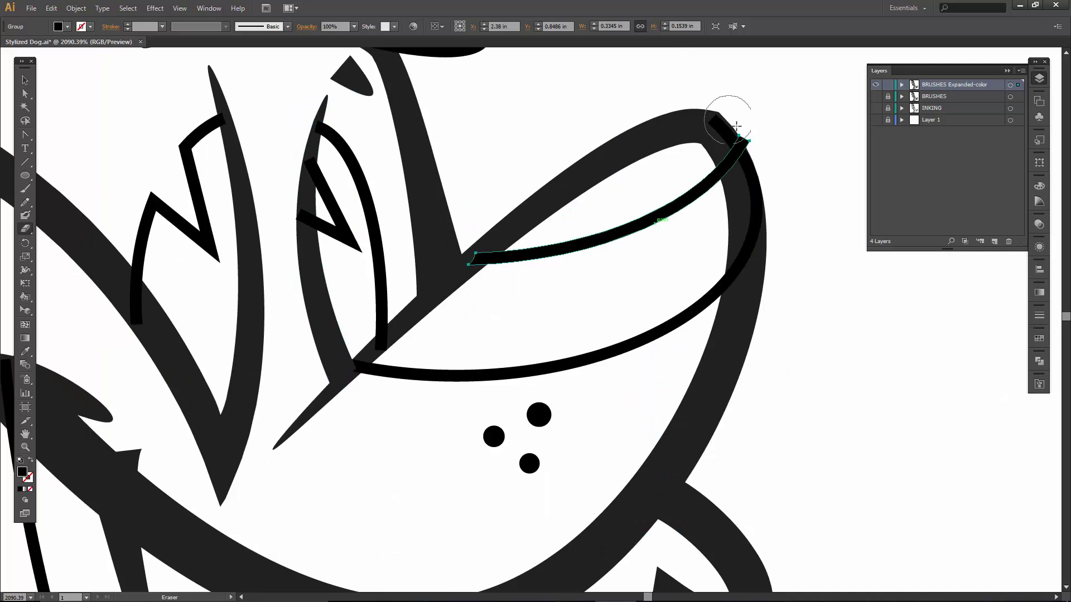
{"action": "left_click_drag", "start_coordinate": [749, 138], "coordinate": [791, 263]}
Trim the muzzle's top-right overhang and cut off the tapered path's overlapping top
{"action": "key", "text": "ctrl+shift+a"}
{"action": "mouse_move", "coordinate": [717, 105]}
{"action": "left_mouse_down"}
{"action": "mouse_move", "coordinate": [752, 158]}
{"action": "mouse_move", "coordinate": [766, 201]}
{"action": "mouse_move", "coordinate": [763, 288]}
{"action": "left_mouse_up"}
{"action": "mouse_move", "coordinate": [422, 485]}
{"action": "left_mouse_down"}
{"action": "mouse_move", "coordinate": [387, 259]}
{"action": "mouse_move", "coordinate": [413, 244]}
{"action": "mouse_move", "coordinate": [672, 277]}
{"action": "mouse_move", "coordinate": [839, 313]}
{"action": "left_mouse_up"}
{"action": "key", "text": "v"}
{"action": "left_click", "coordinate": [547, 398]}
{"action": "key", "text": "shift+e"}
{"action": "mouse_move", "coordinate": [558, 270]}
{"action": "left_mouse_down"}
{"action": "mouse_move", "coordinate": [531, 256]}
{"action": "mouse_move", "coordinate": [462, 301]}
{"action": "left_mouse_up"}
Trim the top ends of the thin black stroke and the left tapered path
{"action": "left_click", "coordinate": [432, 332], "text": "ctrl"}
{"action": "left_click_drag", "start_coordinate": [420, 195], "coordinate": [430, 160]}
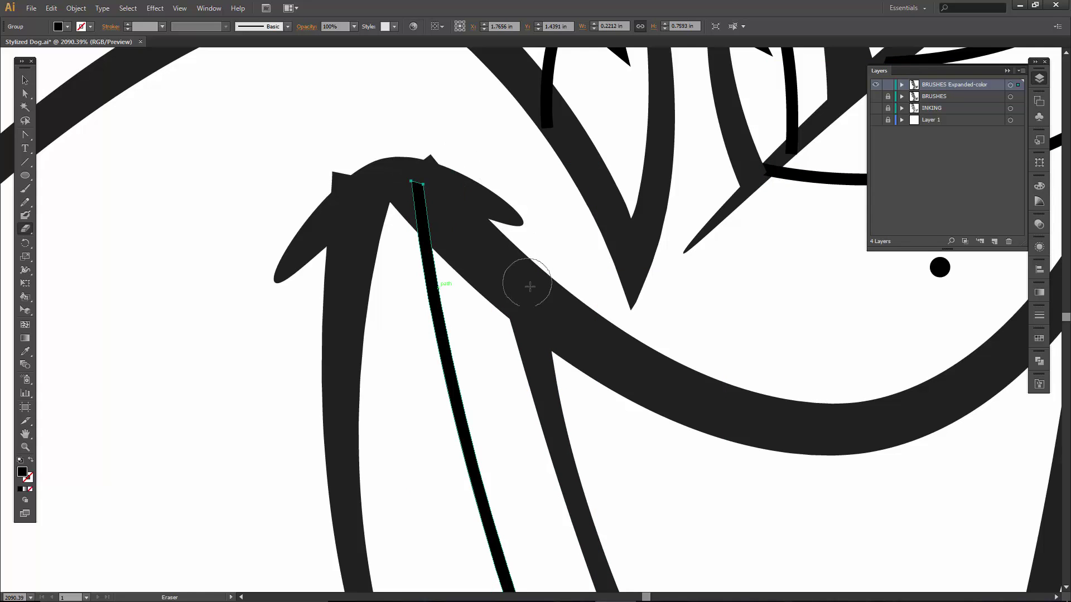
{"action": "left_click", "coordinate": [553, 302], "text": "ctrl+shift"}
{"action": "left_click", "coordinate": [566, 310], "text": "ctrl"}
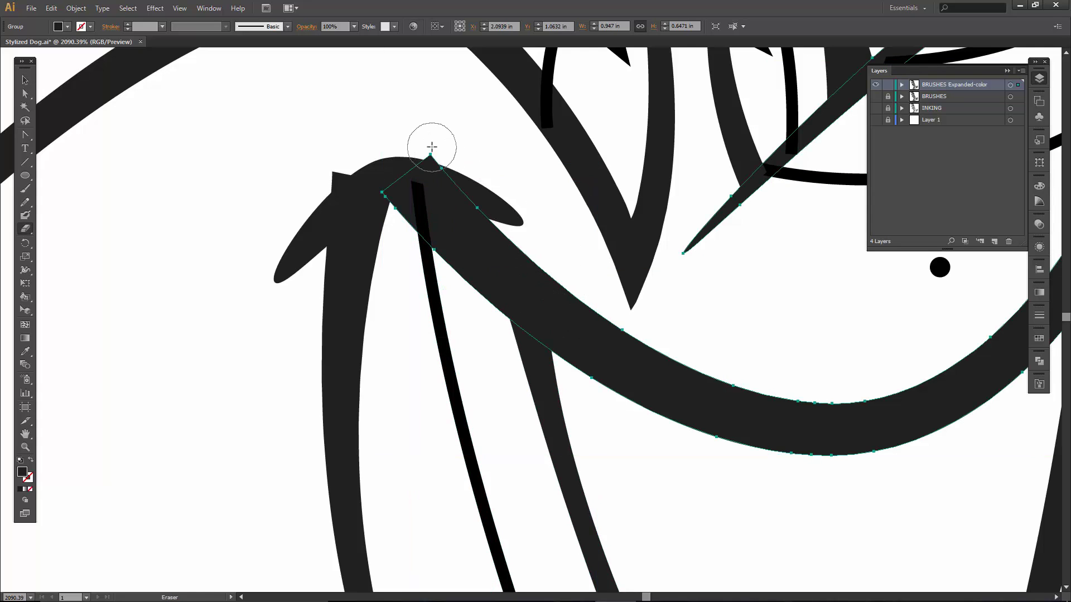
{"action": "left_click", "coordinate": [351, 259], "text": "ctrl"}
{"action": "left_click_drag", "start_coordinate": [334, 173], "coordinate": [347, 160]}
Erase the pointed lower-left tip of the heart-shaped tongue's left crescent
{"action": "mouse_move", "coordinate": [359, 292]}
{"action": "left_mouse_down"}
{"action": "mouse_move", "coordinate": [390, 216]}
{"action": "mouse_move", "coordinate": [385, 90]}
{"action": "left_mouse_up"}
{"action": "left_click_drag", "start_coordinate": [494, 287], "coordinate": [379, 65]}
{"action": "left_click_drag", "start_coordinate": [478, 230], "coordinate": [469, 229]}
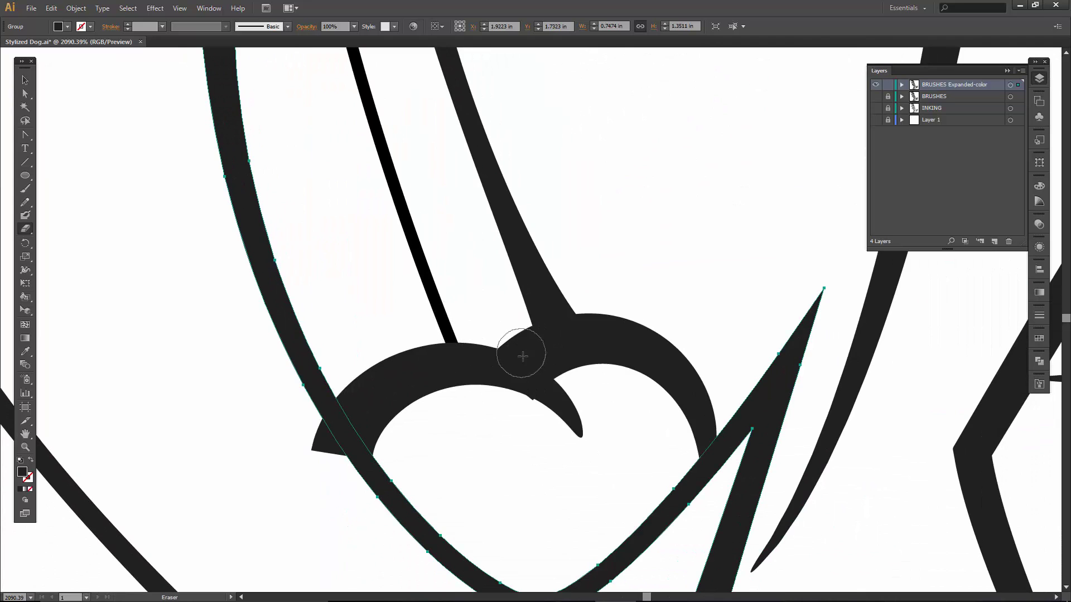
{"action": "left_click", "coordinate": [560, 344], "text": "ctrl"}
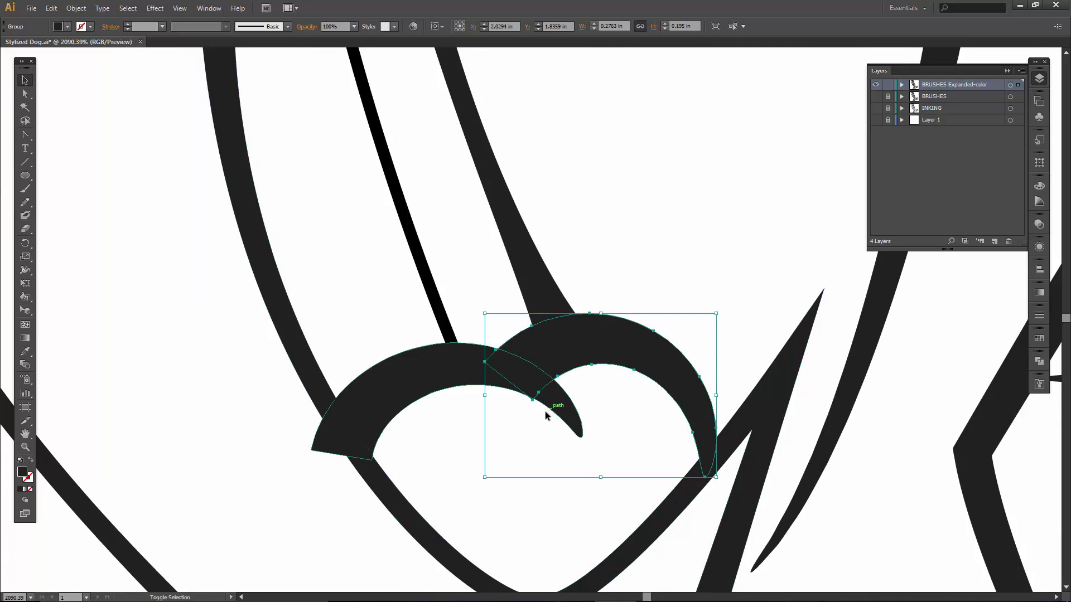
{"action": "left_click", "coordinate": [386, 401], "text": "ctrl"}
{"action": "left_click_drag", "start_coordinate": [318, 443], "coordinate": [375, 519]}
Erase the middle stretch of the collar bar and trim the right bar piece's end
{"action": "scroll", "coordinate": [500, 498], "scroll_direction": "down", "scroll_amount": 10}
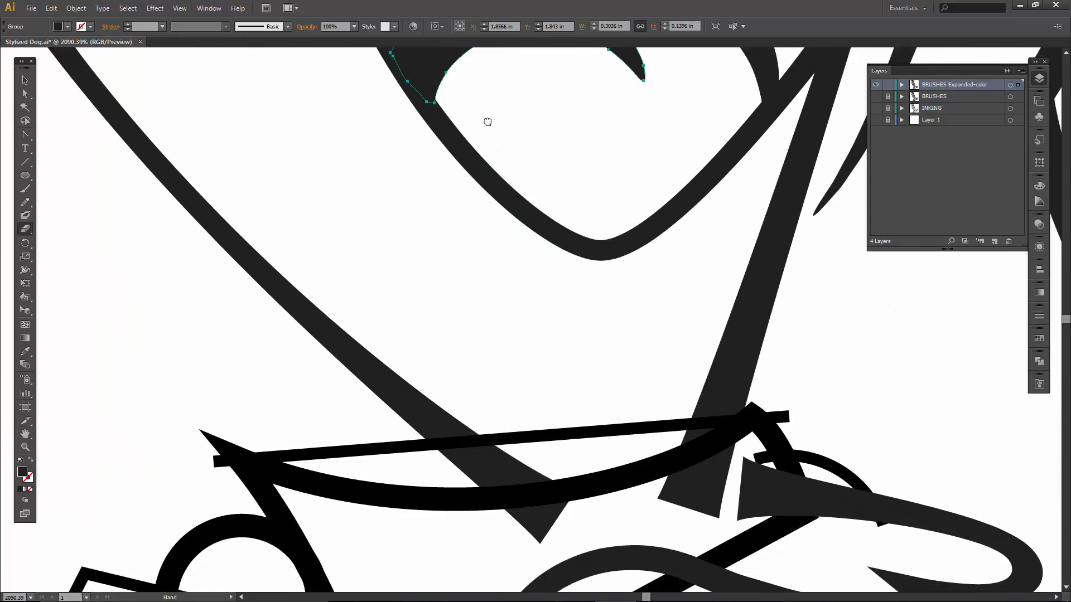
{"action": "left_click", "coordinate": [328, 394], "text": "ctrl"}
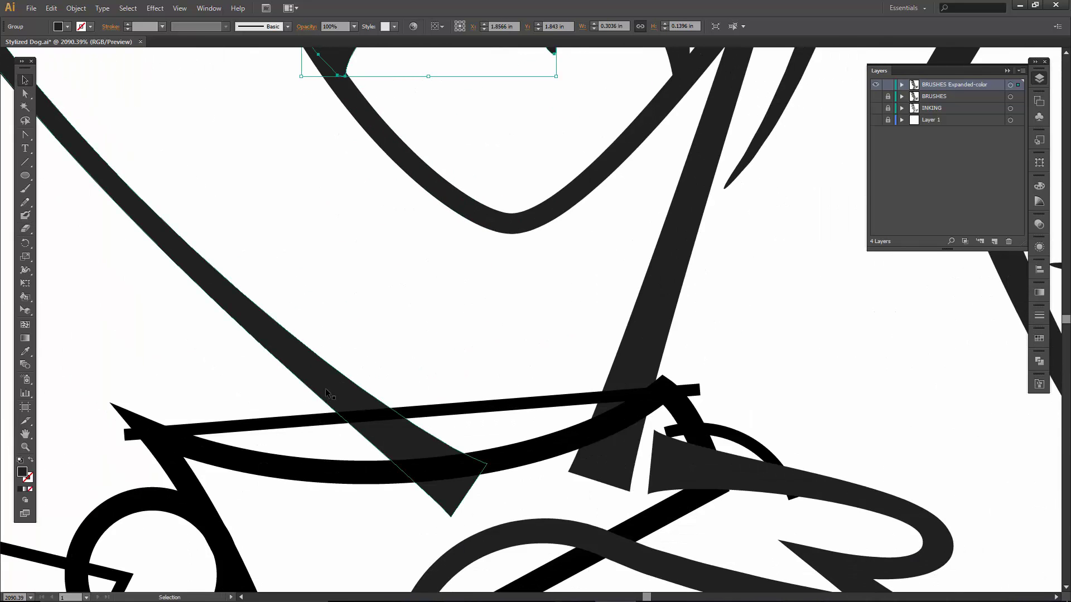
{"action": "left_click", "coordinate": [456, 411]}
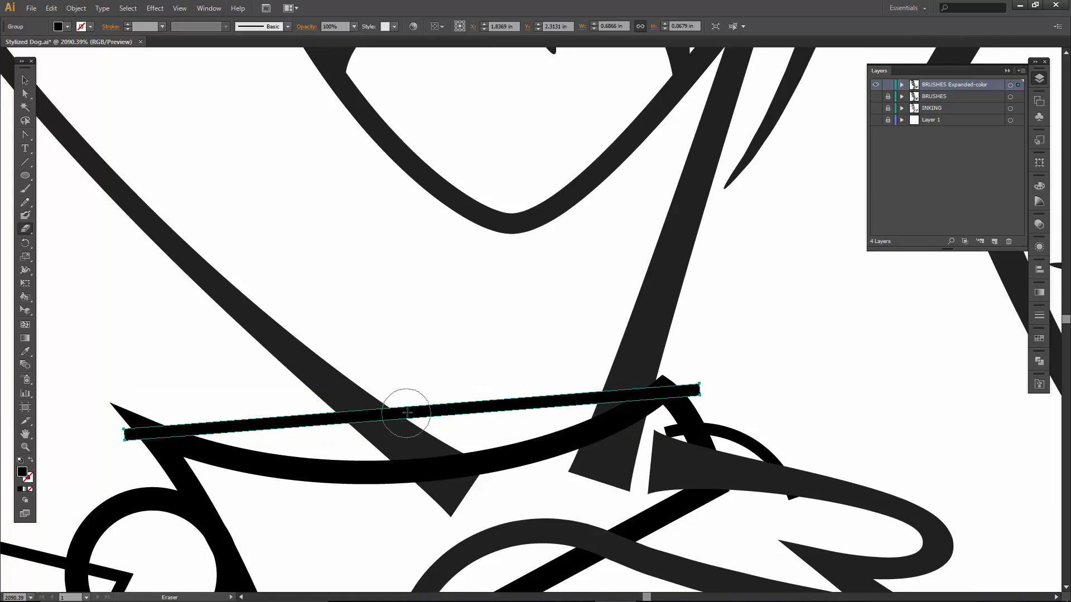
{"action": "mouse_move", "coordinate": [407, 414]}
{"action": "left_mouse_down"}
{"action": "mouse_move", "coordinate": [550, 403]}
{"action": "mouse_move", "coordinate": [587, 384]}
{"action": "left_mouse_up"}
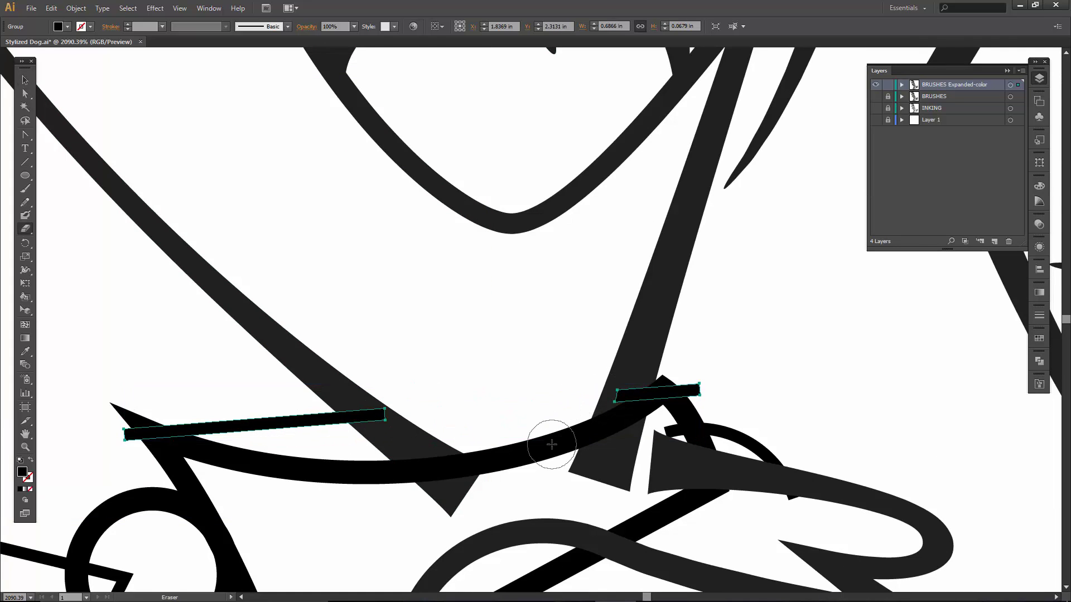
{"action": "left_click", "coordinate": [695, 376]}
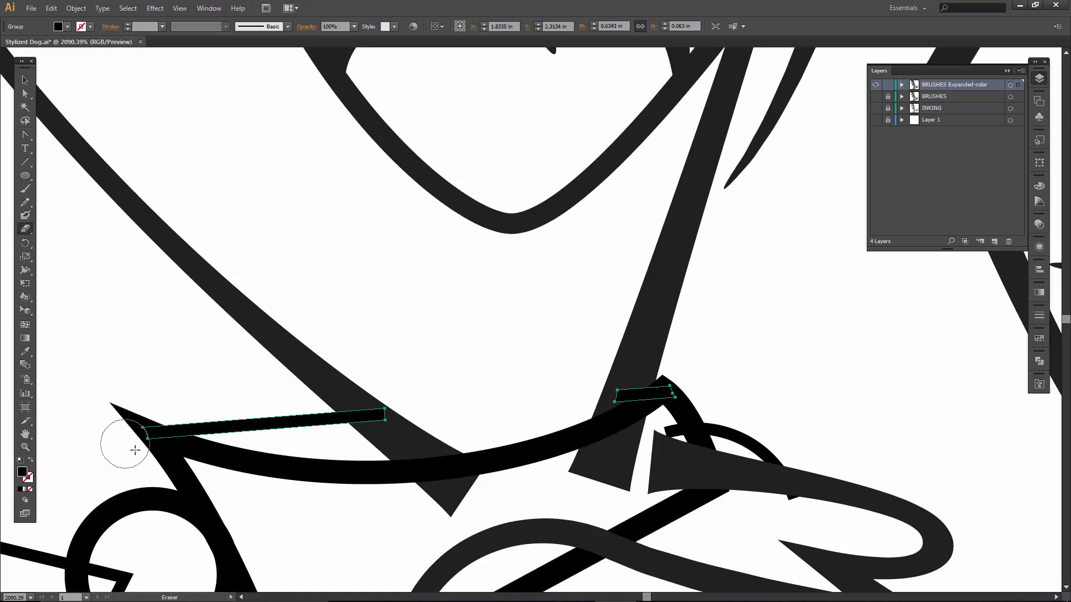
Trim the diagonal stroke back to where the strokes cross
{"action": "scroll", "coordinate": [310, 521], "scroll_direction": "down", "scroll_amount": 3}
{"action": "key", "text": "v"}
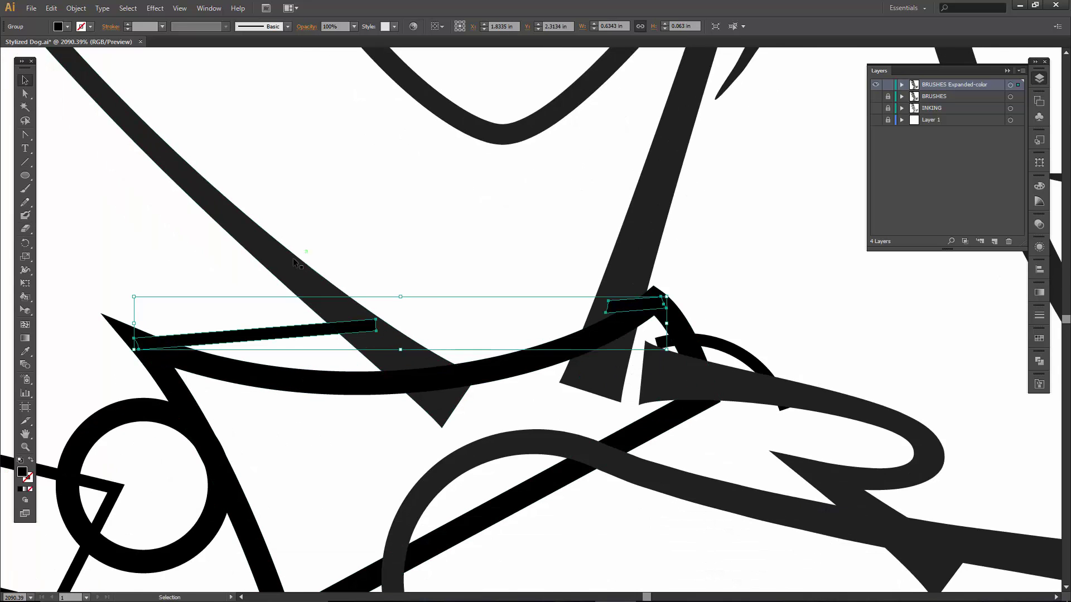
{"action": "left_click", "coordinate": [293, 258]}
{"action": "key", "text": "shift+e"}
{"action": "mouse_move", "coordinate": [497, 371]}
{"action": "left_mouse_down"}
{"action": "mouse_move", "coordinate": [472, 378]}
{"action": "mouse_move", "coordinate": [471, 390]}
{"action": "mouse_move", "coordinate": [392, 409]}
{"action": "left_mouse_up"}
Erase the bar's lower end and the zigzag collar shape's end across the curve
{"action": "key", "text": "v"}
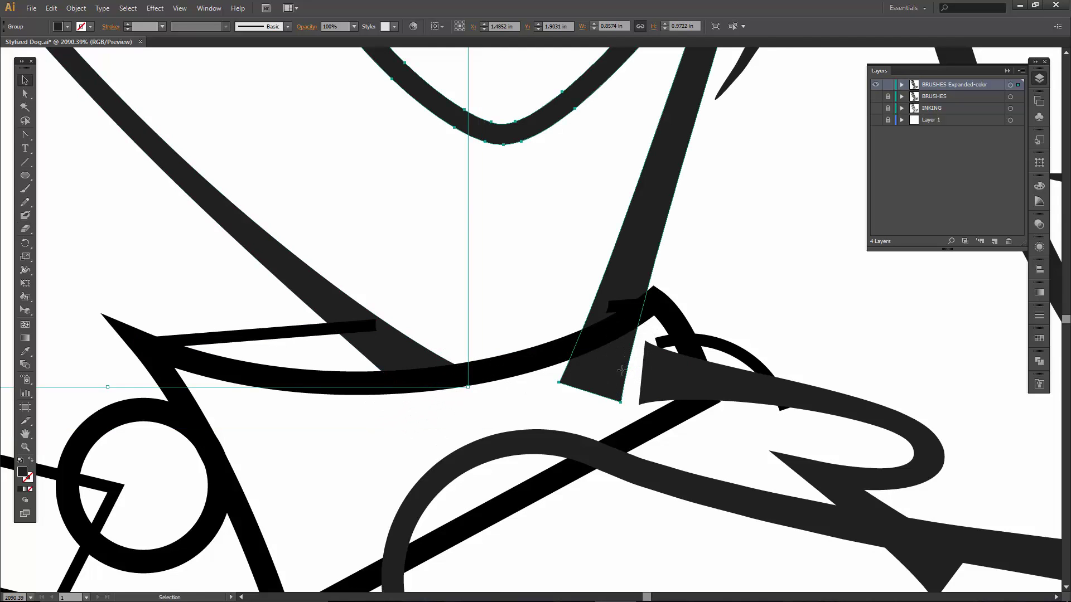
{"action": "key", "text": "shift+e"}
{"action": "mouse_move", "coordinate": [658, 326]}
{"action": "left_mouse_down"}
{"action": "mouse_move", "coordinate": [569, 370]}
{"action": "mouse_move", "coordinate": [614, 400]}
{"action": "mouse_move", "coordinate": [497, 334]}
{"action": "mouse_move", "coordinate": [454, 263]}
{"action": "mouse_move", "coordinate": [398, 264]}
{"action": "mouse_move", "coordinate": [389, 237]}
{"action": "left_mouse_up"}
{"action": "key", "text": "space"}
{"action": "left_click", "coordinate": [466, 344], "text": "ctrl"}
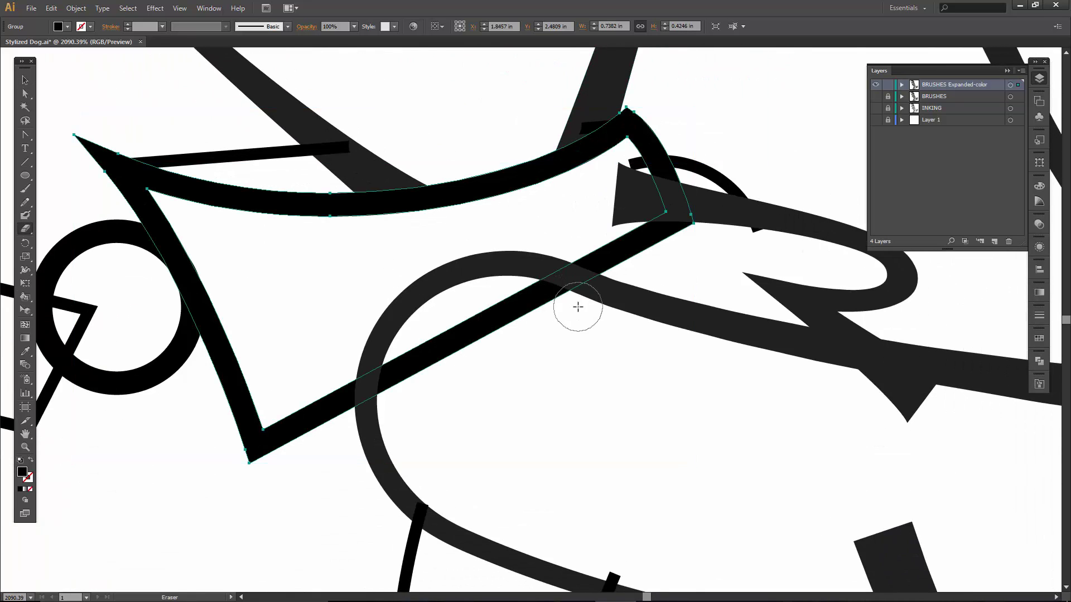
{"action": "mouse_move", "coordinate": [576, 306]}
{"action": "left_mouse_down"}
{"action": "mouse_move", "coordinate": [477, 292]}
{"action": "mouse_move", "coordinate": [422, 330]}
{"action": "mouse_move", "coordinate": [422, 377]}
{"action": "mouse_move", "coordinate": [524, 363]}
{"action": "left_mouse_up"}
Trim the hooked shape's left tip and bottom tip
{"action": "key", "text": "space"}
{"action": "left_click_drag", "start_coordinate": [310, 323], "coordinate": [485, 305]}
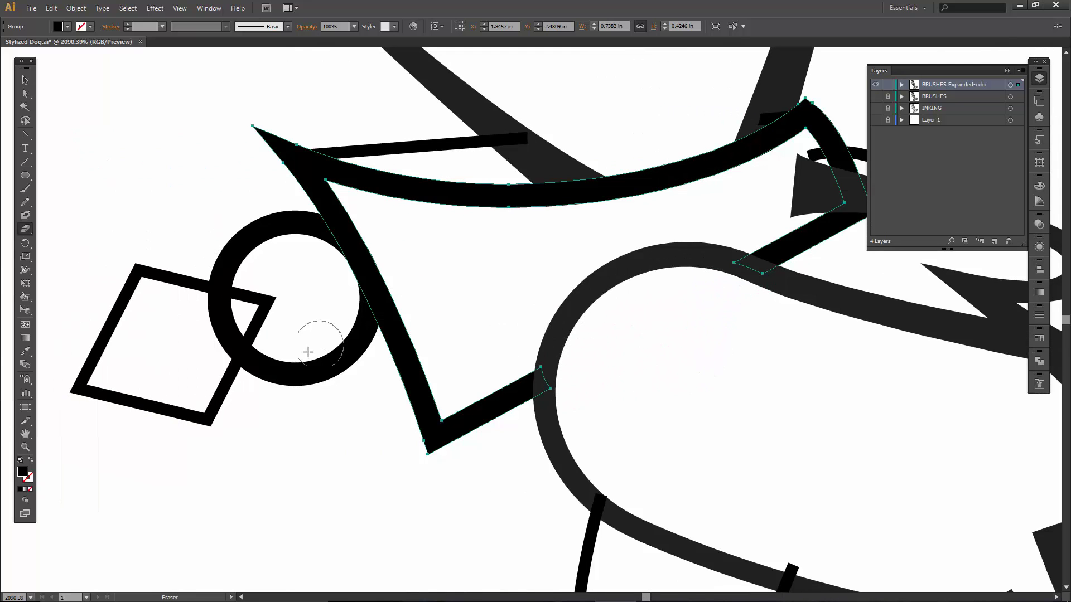
{"action": "left_click_drag", "start_coordinate": [659, 253], "coordinate": [302, 321]}
{"action": "key", "text": "v"}
{"action": "left_click", "coordinate": [670, 289]}
{"action": "key", "text": "shift+e"}
{"action": "mouse_move", "coordinate": [454, 240]}
{"action": "left_mouse_down"}
{"action": "mouse_move", "coordinate": [475, 267]}
{"action": "mouse_move", "coordinate": [433, 266]}
{"action": "left_mouse_up"}
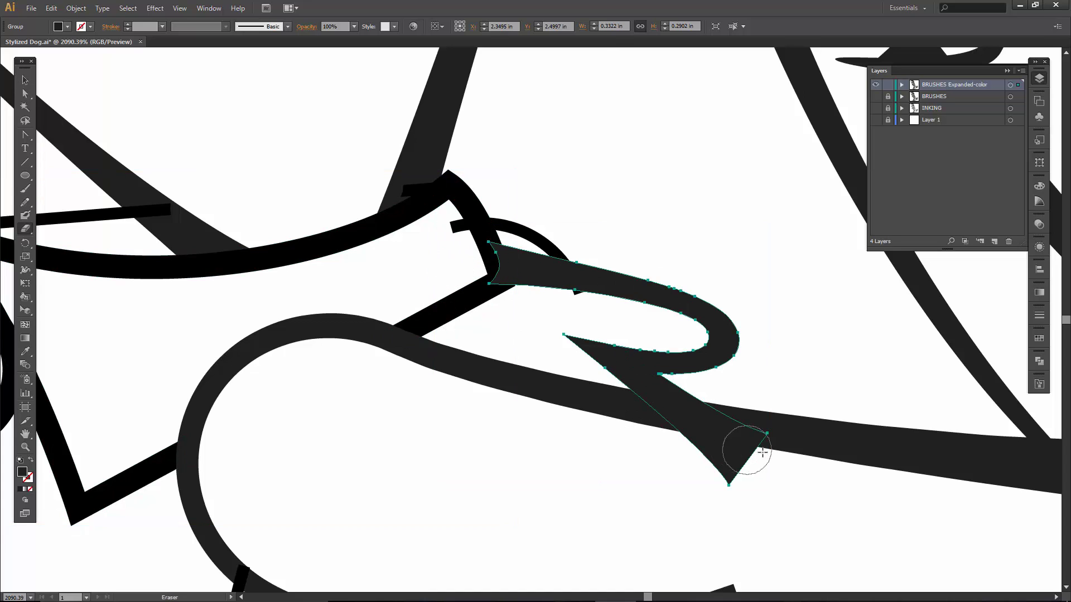
{"action": "mouse_move", "coordinate": [728, 447]}
{"action": "left_mouse_down"}
{"action": "mouse_move", "coordinate": [702, 448]}
{"action": "mouse_move", "coordinate": [736, 470]}
{"action": "left_mouse_up"}
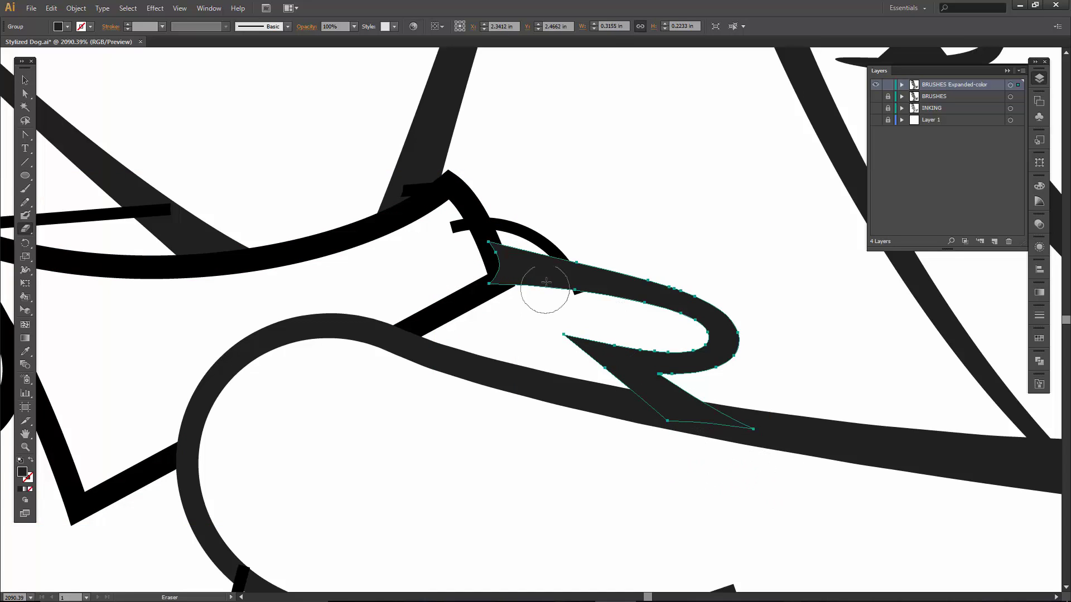
Trim both the left and right tips of the small arc
{"action": "key", "text": "v"}
{"action": "left_click", "coordinate": [537, 244]}
{"action": "key", "text": "shift+e"}
{"action": "left_click_drag", "start_coordinate": [461, 232], "coordinate": [447, 244]}
{"action": "mouse_move", "coordinate": [559, 299]}
{"action": "left_mouse_down"}
{"action": "mouse_move", "coordinate": [576, 303]}
{"action": "mouse_move", "coordinate": [571, 286]}
{"action": "left_mouse_up"}
Erase the thin diagonal stroke and the right wide band back to flush with the arc
{"action": "key", "text": "space"}
{"action": "scroll", "coordinate": [447, 384], "scroll_direction": "down", "scroll_amount": 6}
{"action": "key", "text": "v"}
{"action": "left_click", "coordinate": [428, 361]}
{"action": "key", "text": "shift+e"}
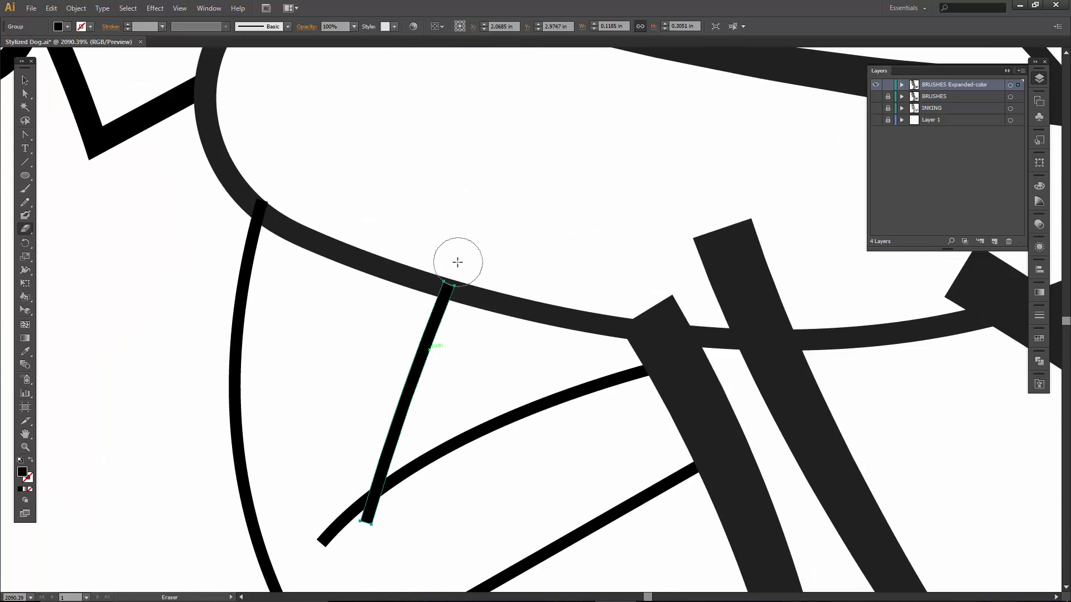
{"action": "left_click_drag", "start_coordinate": [611, 383], "coordinate": [391, 398]}
{"action": "left_click", "coordinate": [441, 357], "text": "ctrl"}
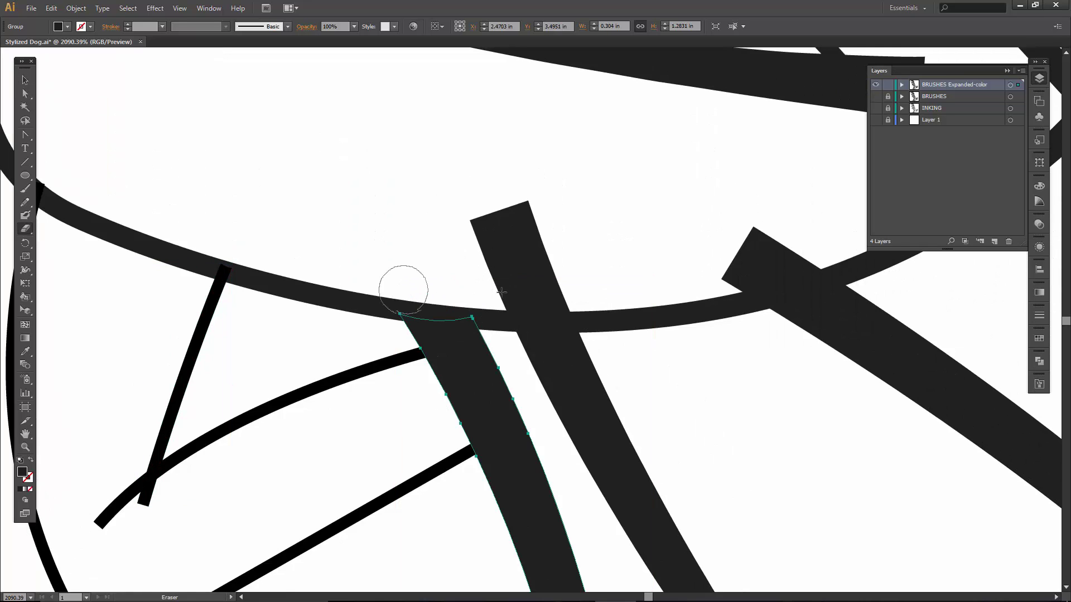
{"action": "left_click", "coordinate": [562, 282], "text": "ctrl"}
{"action": "mouse_move", "coordinate": [571, 231]}
{"action": "left_mouse_down"}
{"action": "mouse_move", "coordinate": [471, 230]}
{"action": "mouse_move", "coordinate": [509, 292]}
{"action": "mouse_move", "coordinate": [590, 297]}
{"action": "mouse_move", "coordinate": [363, 295]}
{"action": "left_mouse_up"}
Zoom and pan around the collar ring, chest and legs, ending on the whole dog
{"action": "left_click_drag", "start_coordinate": [724, 319], "coordinate": [286, 592]}
{"action": "key", "text": "ctrl+minus"}
{"action": "key", "text": "ctrl+minus"}
{"action": "key", "text": "ctrl+minus"}
{"action": "key", "text": "ctrl+minus"}
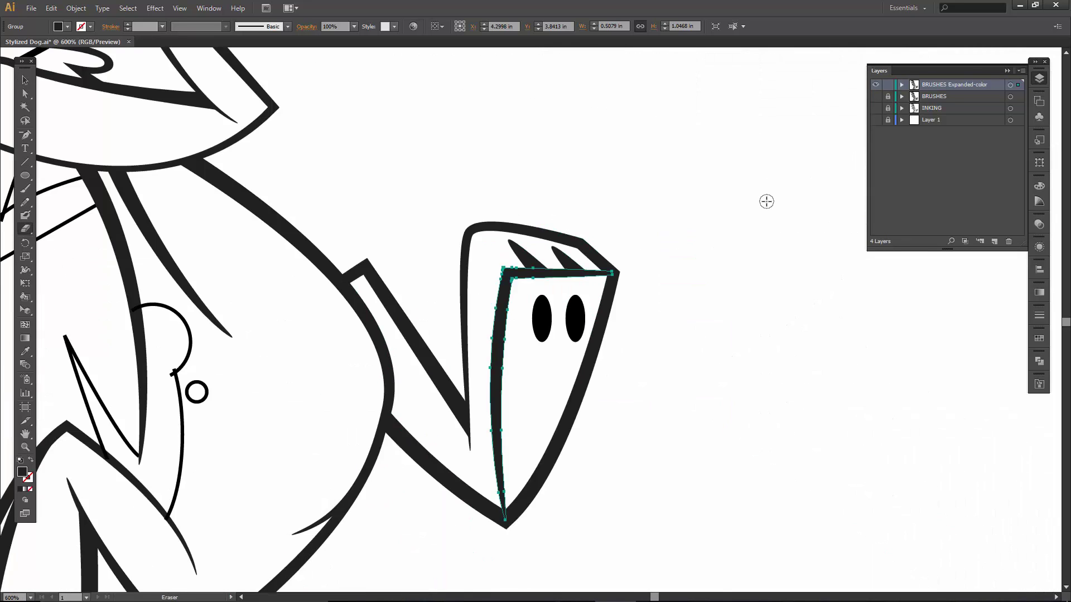
{"action": "left_click_drag", "start_coordinate": [511, 214], "coordinate": [765, 390]}
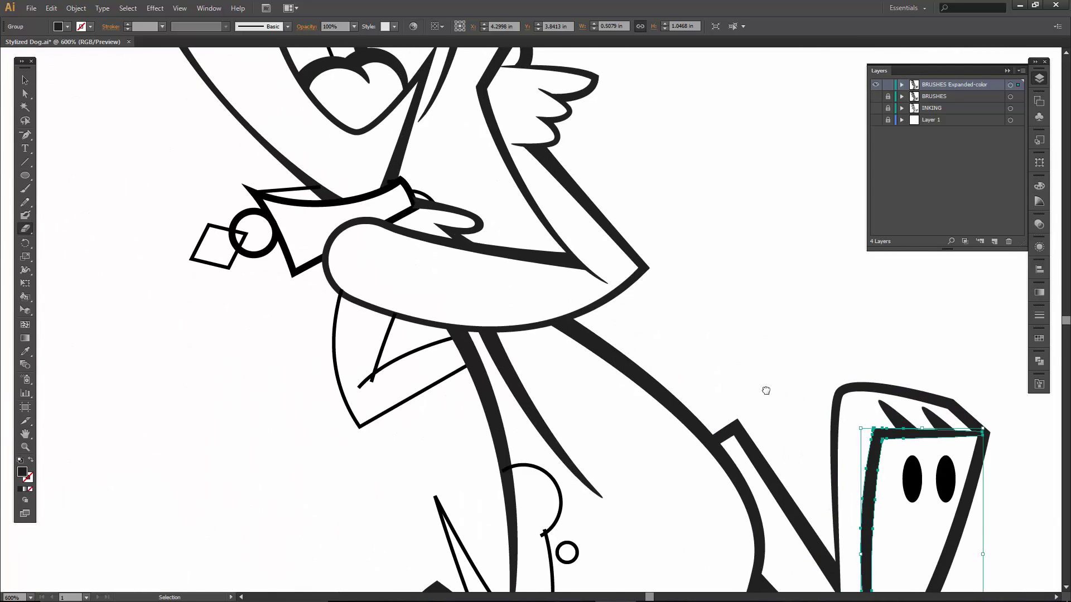
{"action": "key", "text": "ctrl+minus"}
{"action": "key", "text": "ctrl+minus"}
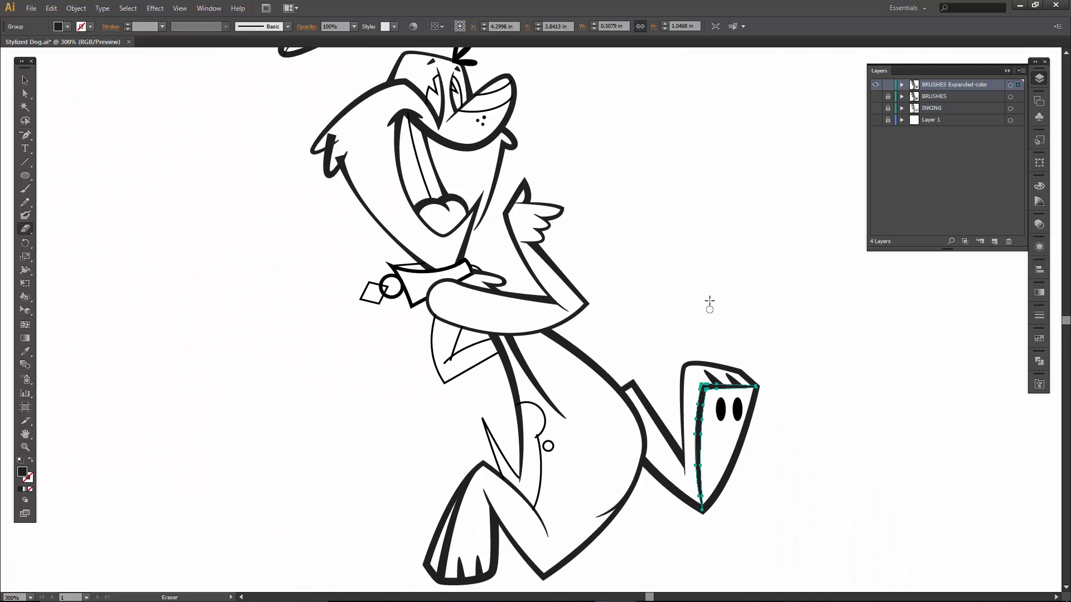
{"action": "left_click", "coordinate": [390, 277], "text": "ctrl"}
{"action": "key", "text": "ctrl+plus"}
{"action": "key", "text": "ctrl+plus"}
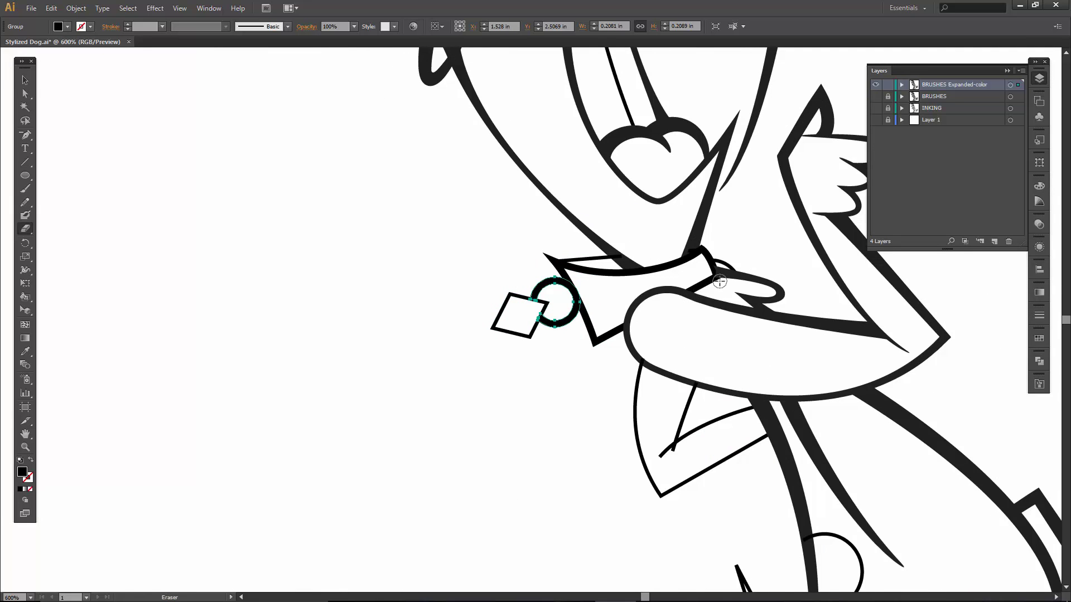
{"action": "key", "text": "ctrl+minus"}
{"action": "key", "text": "ctrl+minus"}
{"action": "key", "text": "ctrl+minus"}
{"action": "left_click_drag", "start_coordinate": [458, 279], "coordinate": [477, 314]}
{"action": "key", "text": "ctrl+plus"}
{"action": "key", "text": "ctrl+plus"}
{"action": "key", "text": "ctrl+plus"}
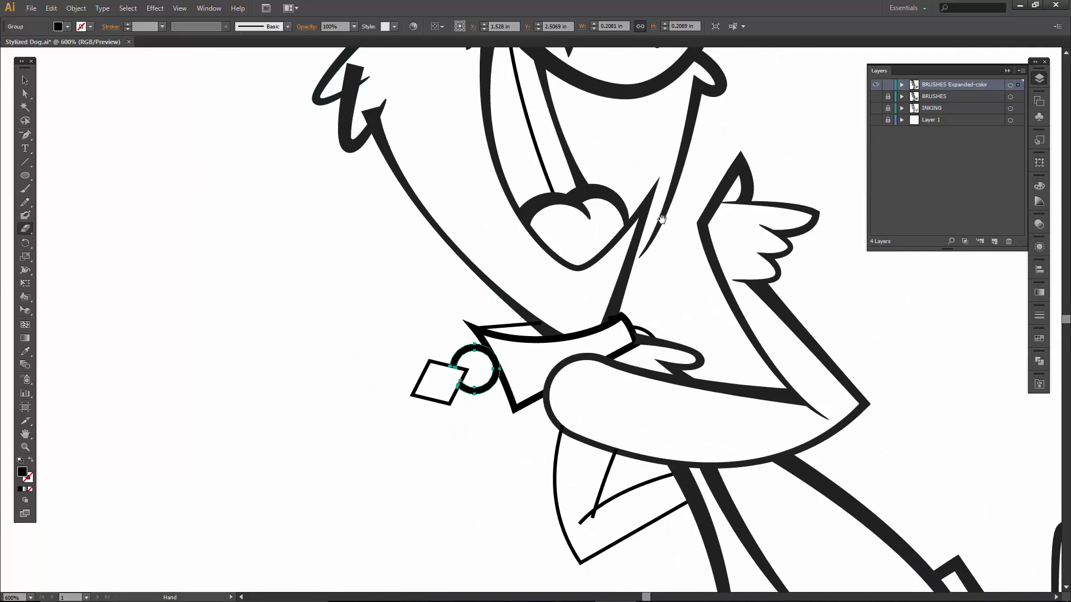
{"action": "left_click_drag", "start_coordinate": [758, 502], "coordinate": [633, 516]}
{"action": "left_click_drag", "start_coordinate": [474, 349], "coordinate": [340, 209]}
{"action": "key", "text": "ctrl+minus"}
{"action": "key", "text": "ctrl+minus"}
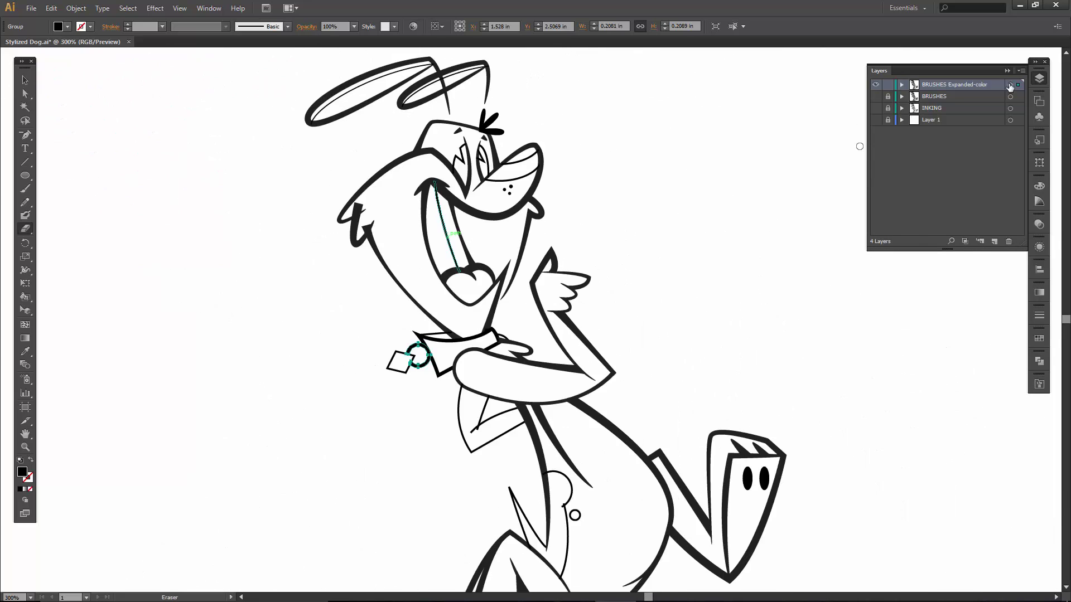
Unite all artwork on the BRUSHES Expanded-color layer with Pathfinder and set a black fill
{"action": "left_click", "coordinate": [1010, 85]}
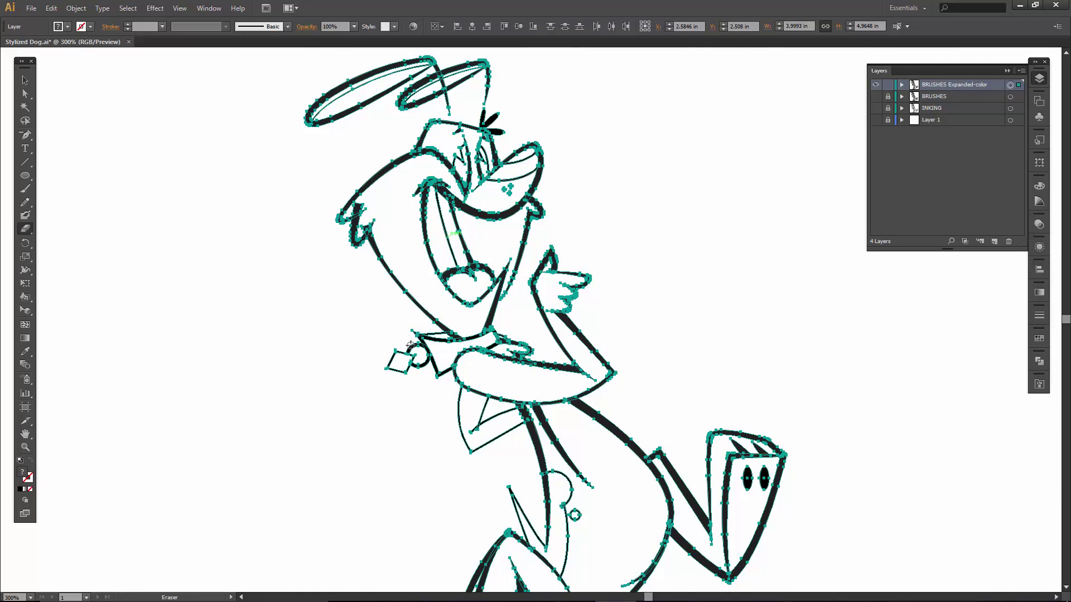
{"action": "left_click", "coordinate": [1038, 362]}
{"action": "left_click", "coordinate": [908, 377]}
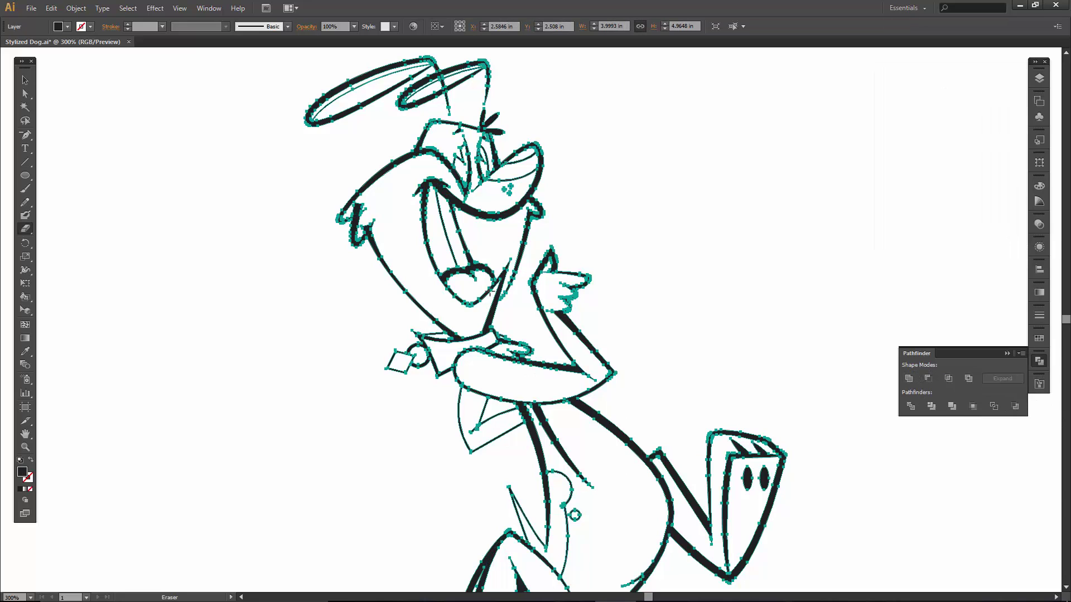
{"action": "left_click", "coordinate": [60, 27]}
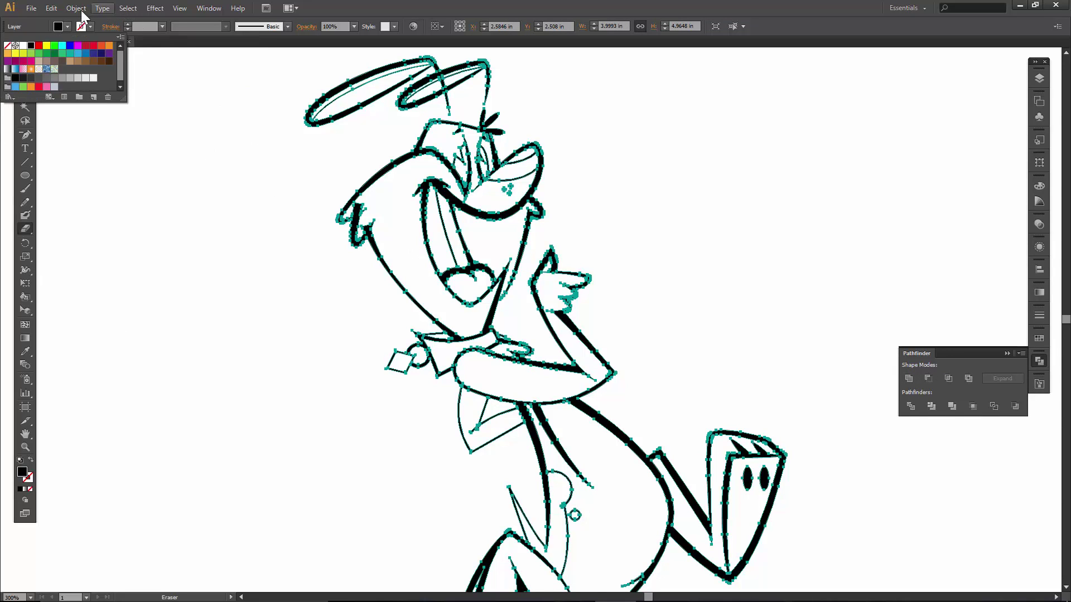
{"action": "key", "text": "Escape"}
{"action": "scroll", "coordinate": [443, 81], "scroll_direction": "up", "scroll_amount": 3}
Fill both ear interiors and the thin sliver at the ear tip black
{"action": "left_click_drag", "start_coordinate": [466, 172], "coordinate": [570, 338]}
{"action": "left_click", "coordinate": [398, 220]}
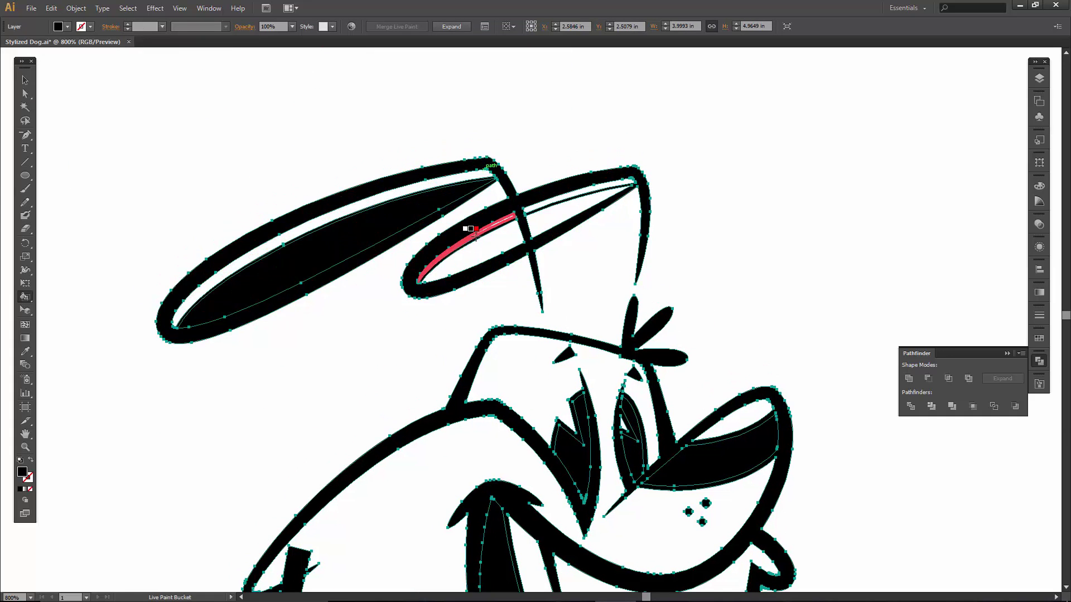
{"action": "left_click", "coordinate": [511, 243]}
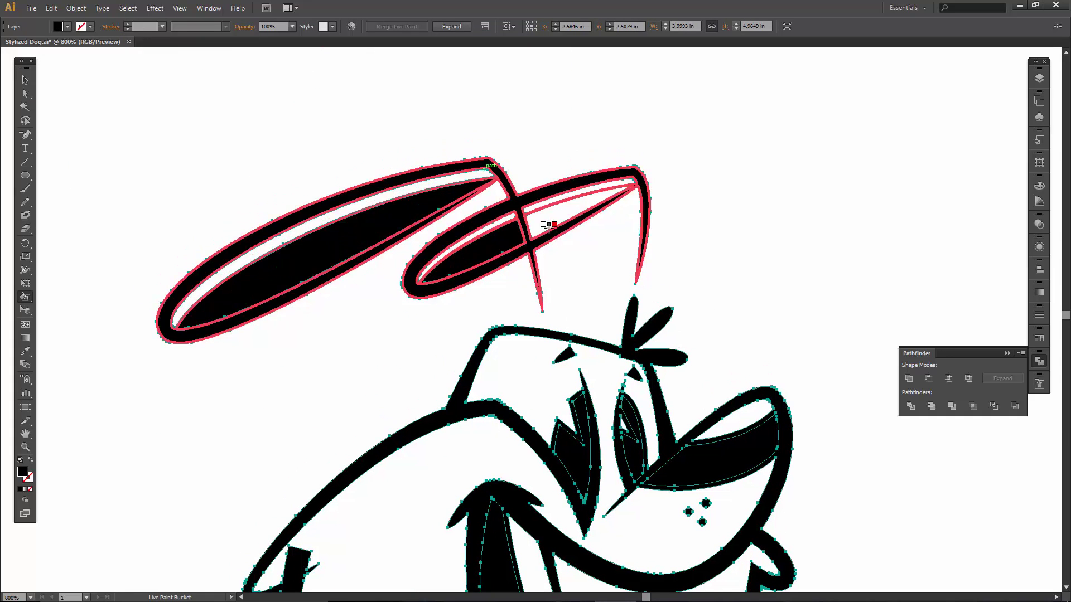
{"action": "left_click", "coordinate": [547, 223]}
Fill the thin sliver under the collar and the shape below it black
{"action": "key", "text": "space"}
{"action": "left_click_drag", "start_coordinate": [480, 416], "coordinate": [443, 151]}
{"action": "left_click_drag", "start_coordinate": [461, 471], "coordinate": [424, 207]}
{"action": "left_click_drag", "start_coordinate": [525, 497], "coordinate": [521, 405]}
{"action": "left_click", "coordinate": [443, 278]}
{"action": "left_click", "coordinate": [506, 473]}
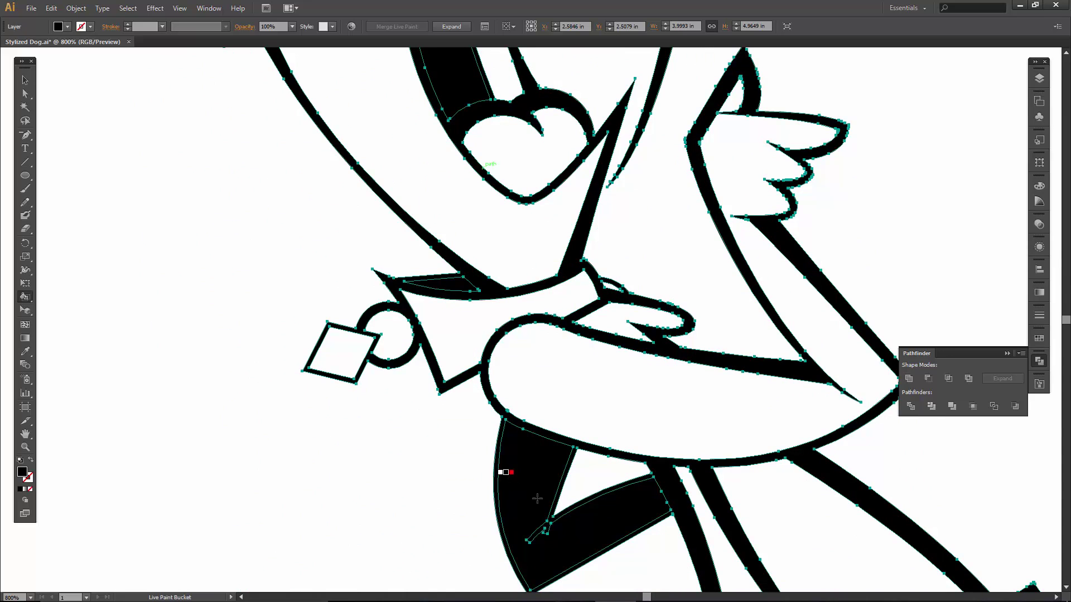
Fill the bulb-shaped chest mark and the small ring black, then zoom out to the whole dog
{"action": "key", "text": "space"}
{"action": "left_click_drag", "start_coordinate": [506, 473], "coordinate": [342, 365]}
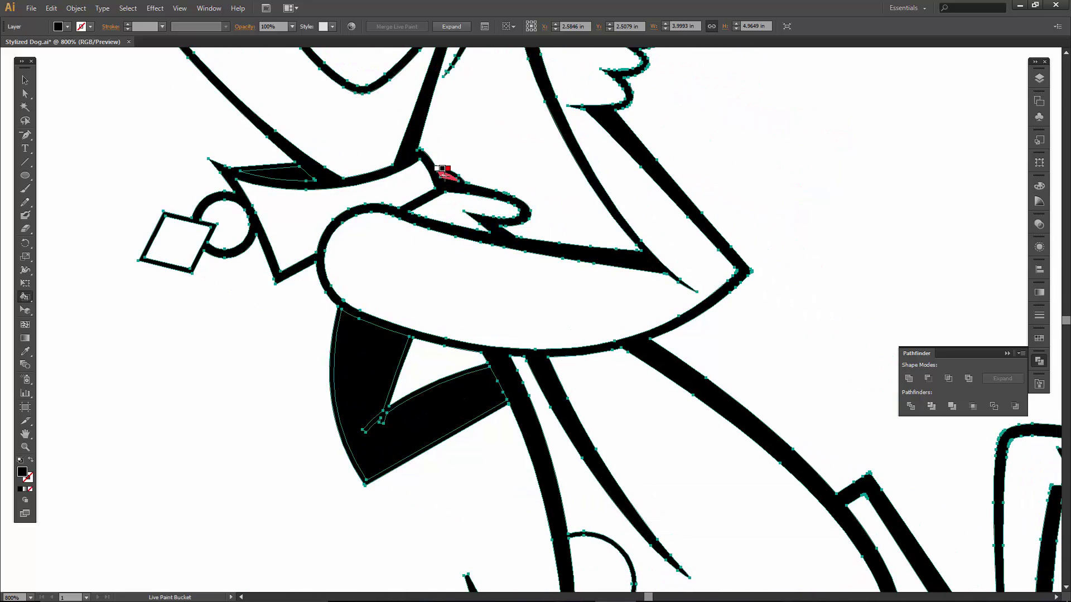
{"action": "key", "text": "space"}
{"action": "left_click_drag", "start_coordinate": [491, 483], "coordinate": [406, 201]}
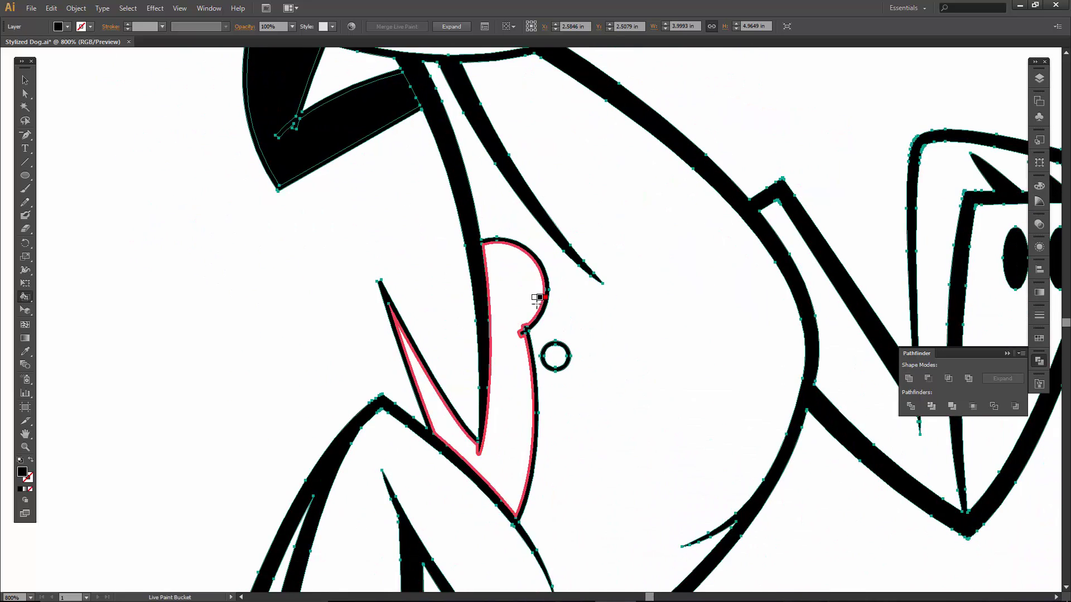
{"action": "left_click", "coordinate": [534, 297]}
{"action": "left_click", "coordinate": [554, 353]}
{"action": "key", "text": "space"}
{"action": "mouse_move", "coordinate": [668, 410]}
{"action": "left_mouse_down"}
{"action": "mouse_move", "coordinate": [609, 299]}
{"action": "mouse_move", "coordinate": [614, 190]}
{"action": "mouse_move", "coordinate": [583, 326]}
{"action": "mouse_move", "coordinate": [607, 324]}
{"action": "left_mouse_up"}
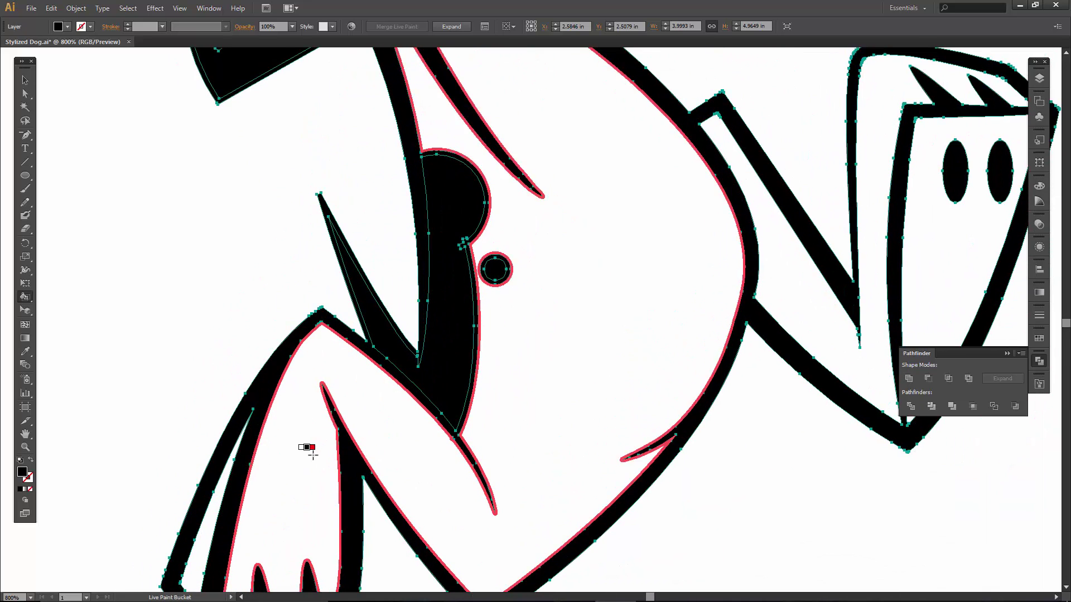
{"action": "key", "text": "ctrl+minus"}
{"action": "key", "text": "ctrl+minus"}
{"action": "key", "text": "ctrl+minus"}
{"action": "scroll", "coordinate": [314, 346], "scroll_direction": "up", "scroll_amount": 5}
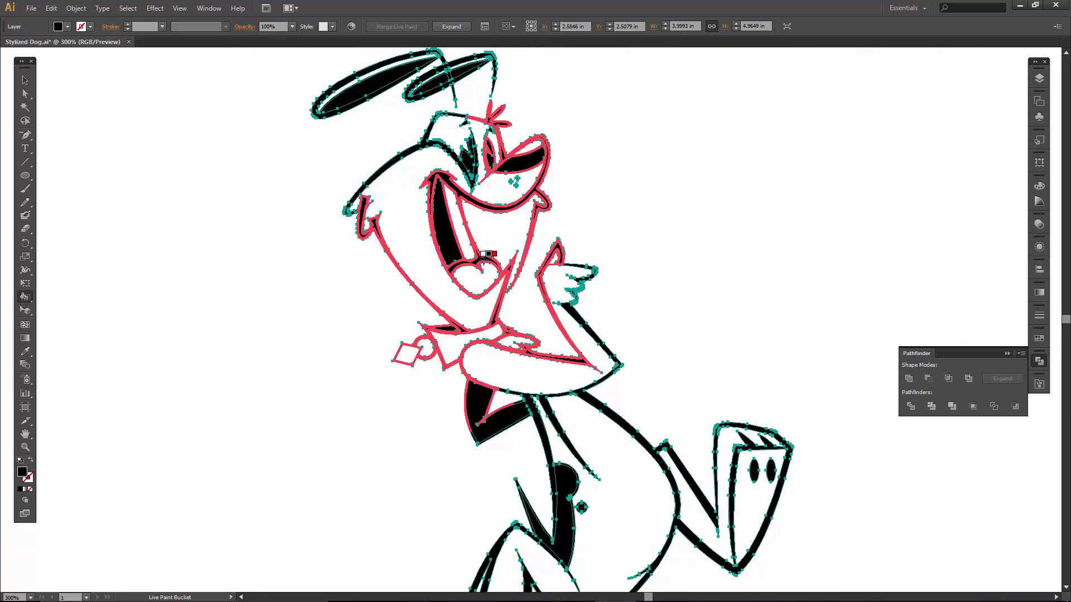
Paint the inside of the mouth grey and the tongue pink
{"action": "left_click", "coordinate": [67, 26]}
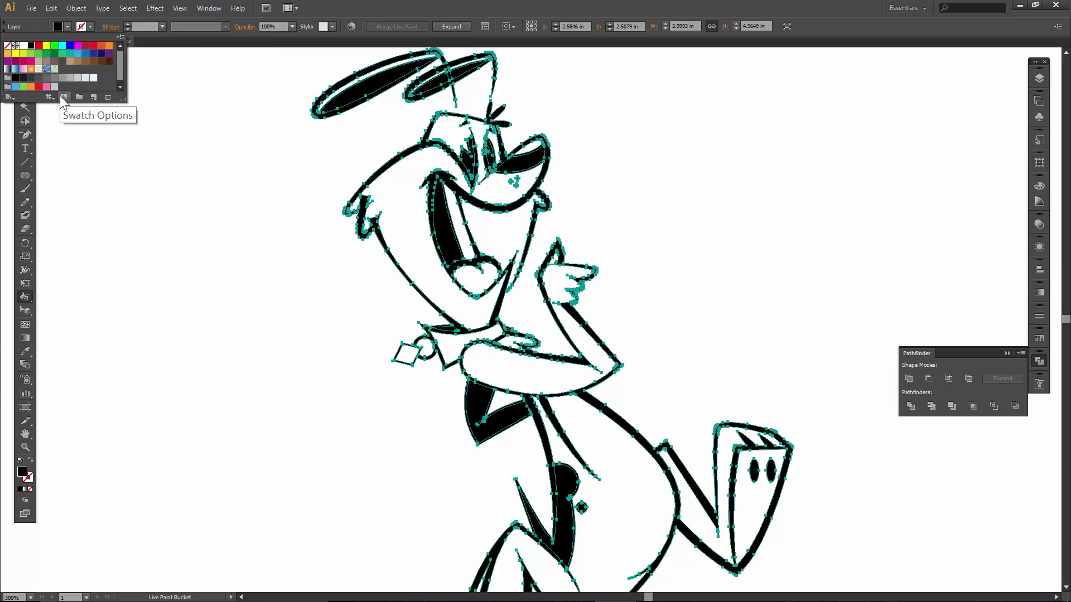
{"action": "left_click", "coordinate": [55, 85]}
{"action": "left_click", "coordinate": [480, 242]}
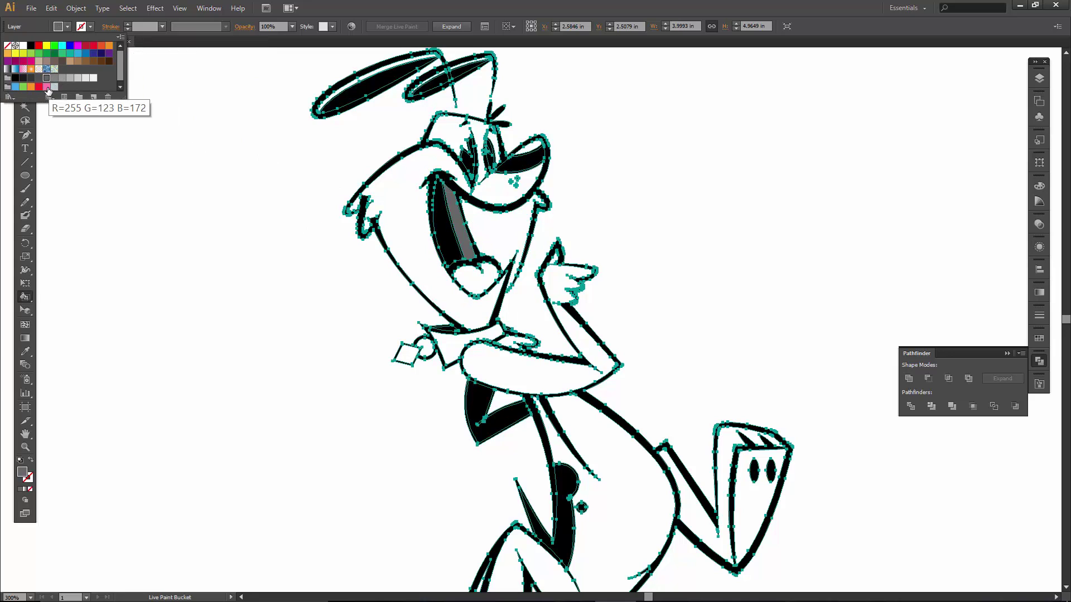
{"action": "key", "text": "Left"}
{"action": "key", "text": "Return"}
{"action": "left_click", "coordinate": [472, 269]}
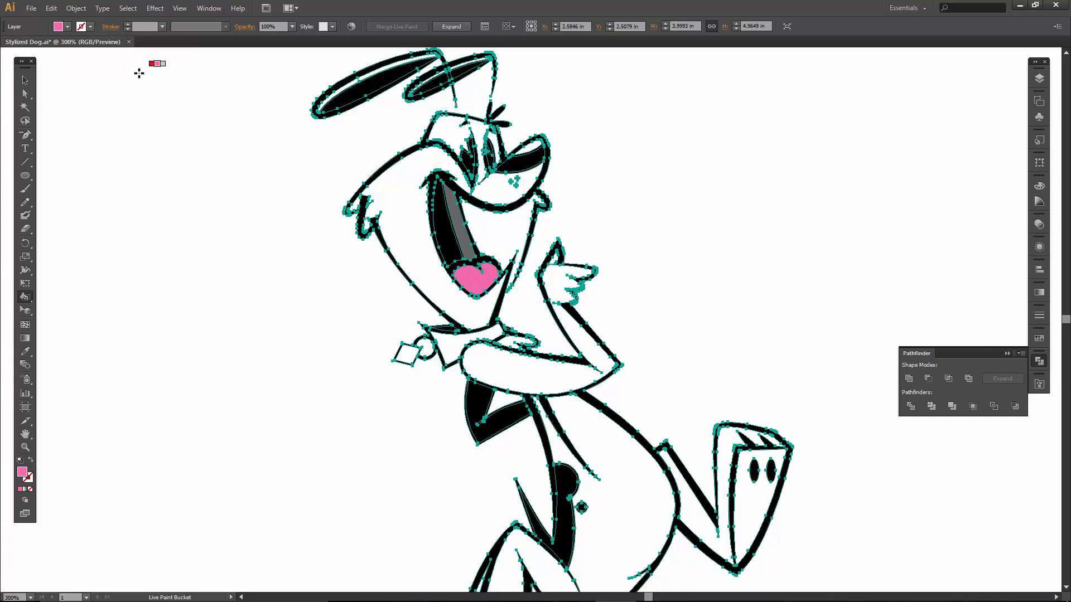
Paint the collar red and the collar tag yellow
{"action": "left_click", "coordinate": [68, 26]}
{"action": "left_click", "coordinate": [75, 66]}
{"action": "key", "text": "Return"}
{"action": "left_click", "coordinate": [68, 26]}
{"action": "left_click", "coordinate": [68, 27]}
{"action": "left_click", "coordinate": [67, 26]}
{"action": "left_click", "coordinate": [36, 55]}
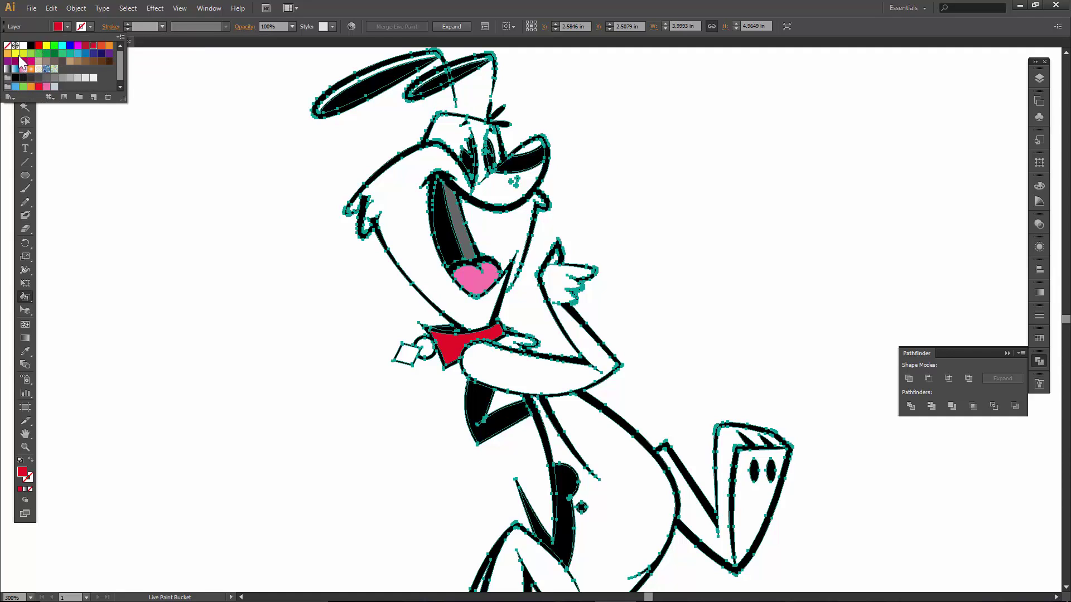
{"action": "left_click", "coordinate": [404, 356]}
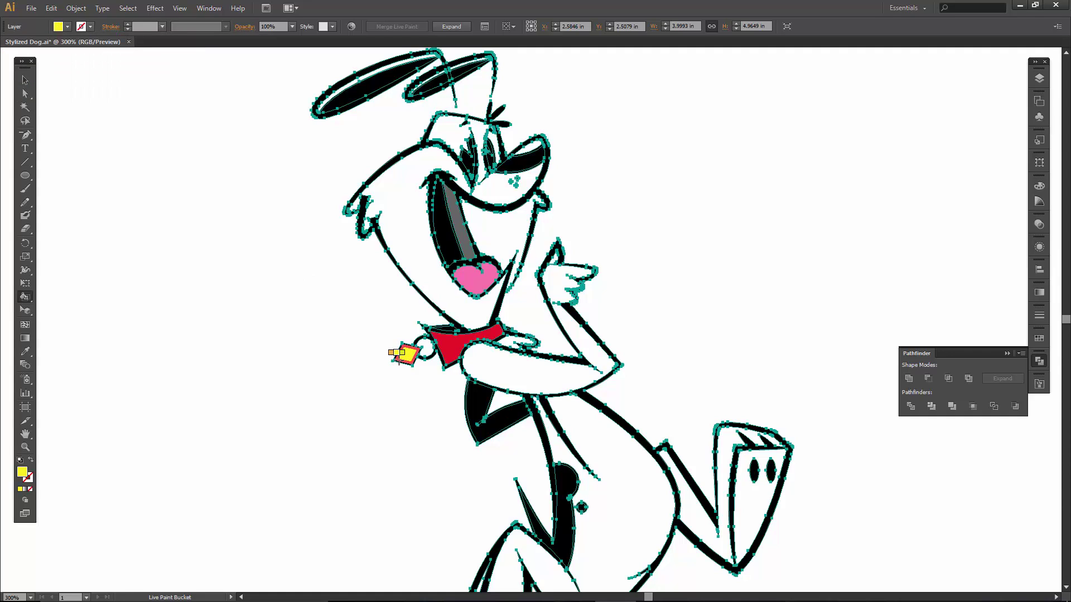
{"action": "scroll", "coordinate": [401, 358], "scroll_direction": "up", "scroll_amount": 1}
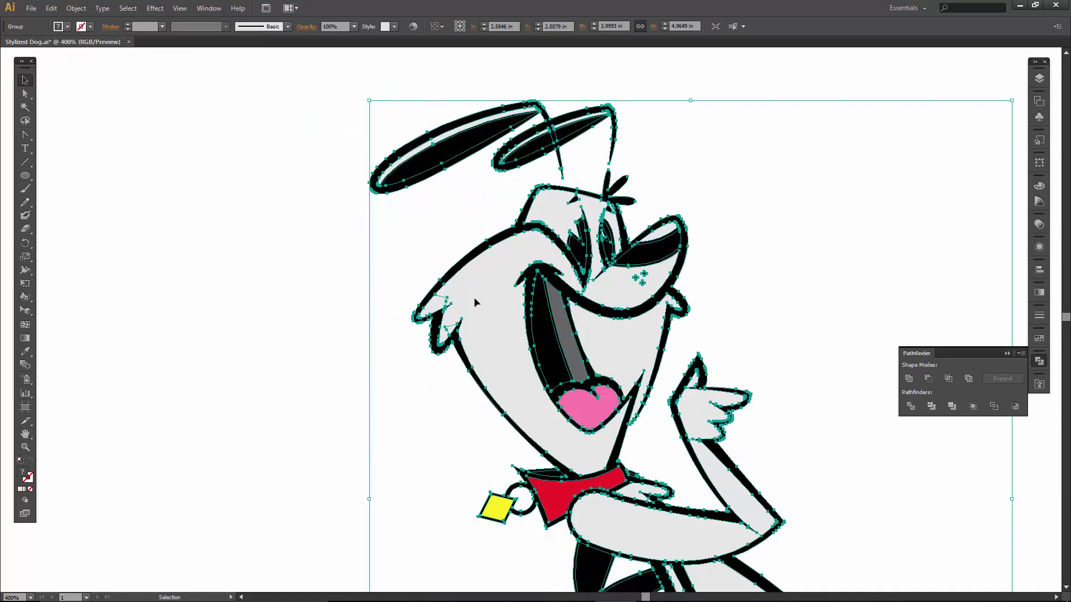
Ungroup the selected dog artwork, zoom out to 300%, and deselect
{"action": "right_click", "coordinate": [474, 299]}
{"action": "left_click", "coordinate": [524, 387]}
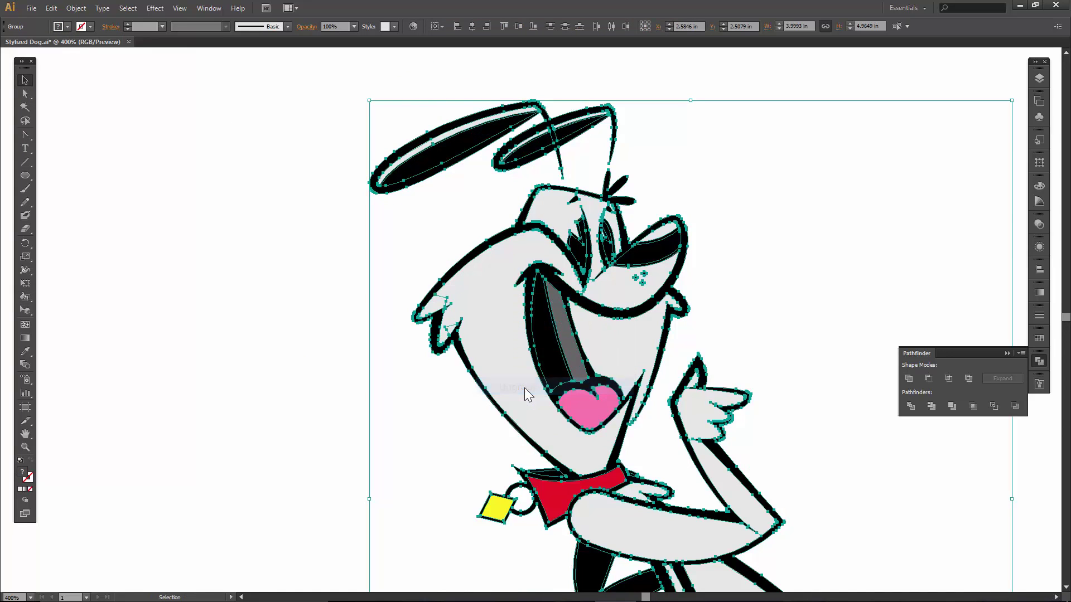
{"action": "key", "text": "ctrl+minus"}
{"action": "left_click", "coordinate": [329, 339]}
{"action": "scroll", "coordinate": [363, 307], "scroll_direction": "down", "scroll_amount": 3}
{"action": "scroll", "coordinate": [397, 276], "scroll_direction": "right", "scroll_amount": 4}
Ungroup the whole dog a second time and check the face is now a separate shape
{"action": "left_click", "coordinate": [397, 276]}
{"action": "right_click", "coordinate": [397, 276]}
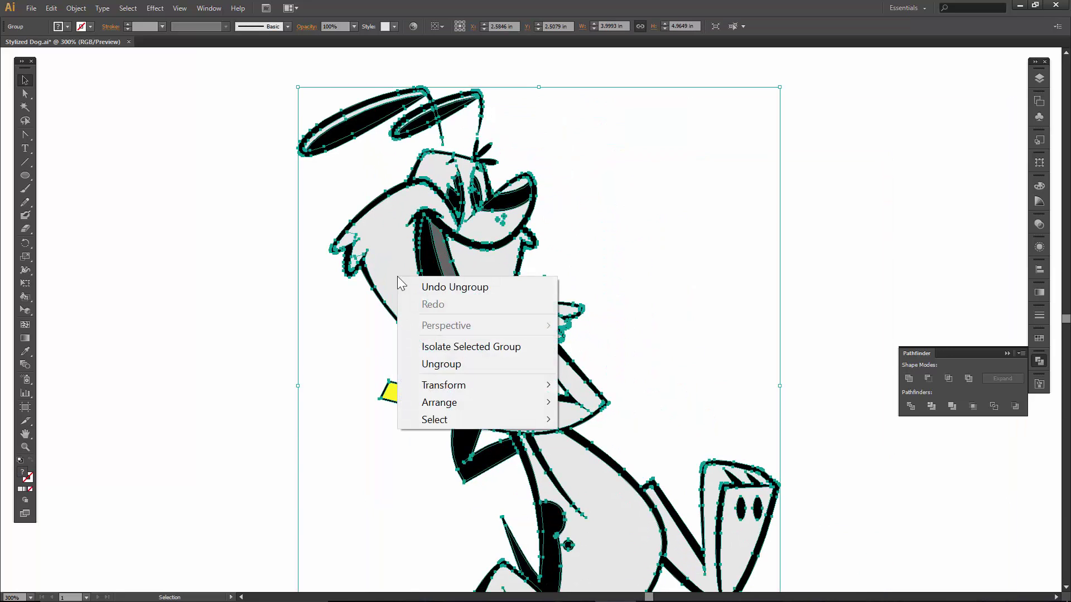
{"action": "left_click", "coordinate": [441, 364]}
{"action": "left_click", "coordinate": [357, 347]}
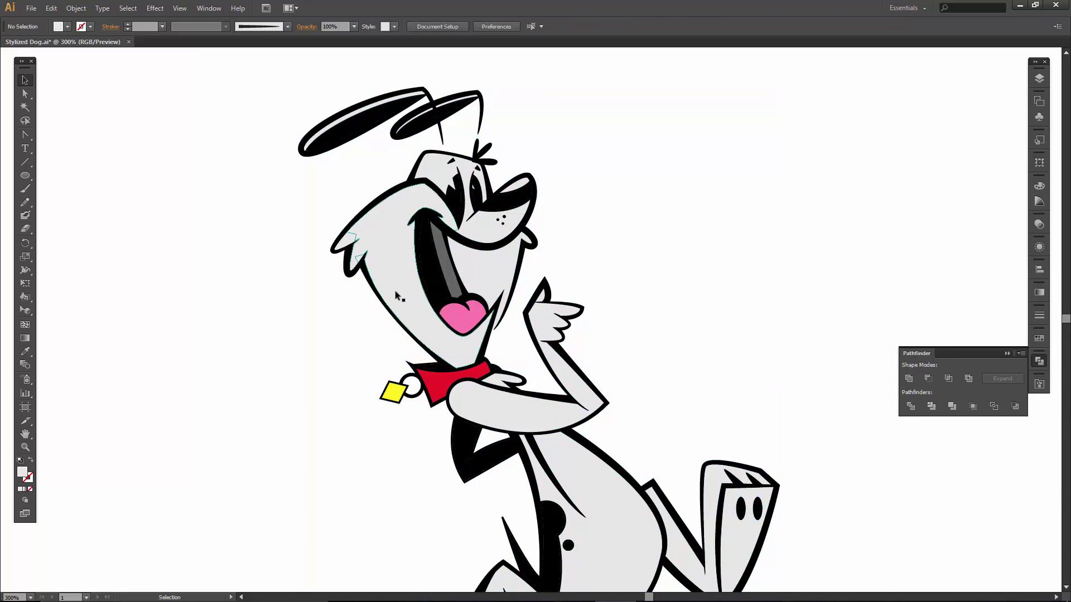
{"action": "left_click", "coordinate": [395, 292]}
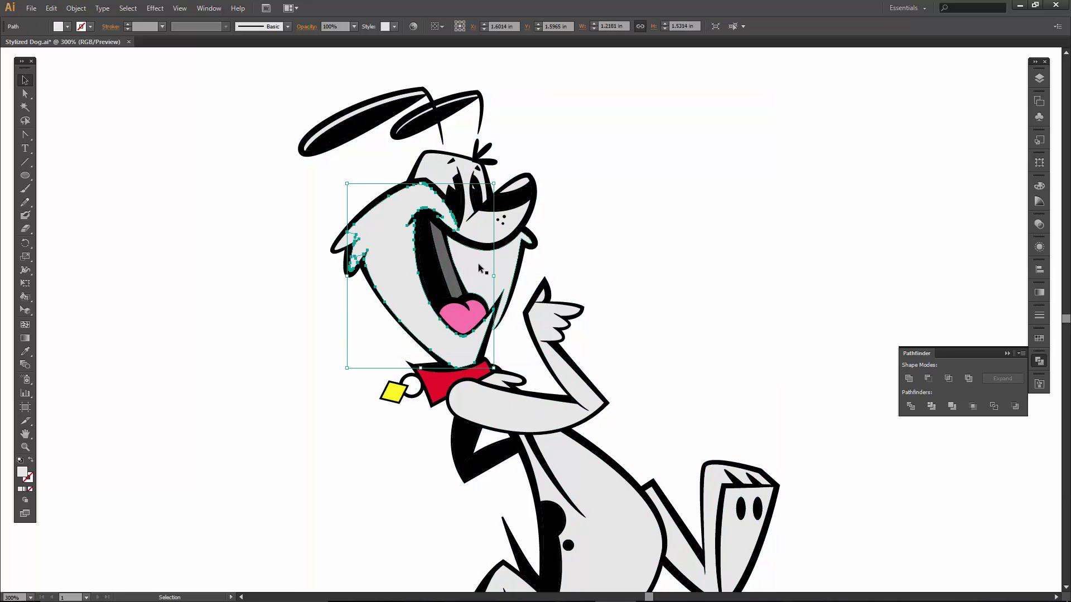
{"action": "left_click", "coordinate": [590, 249]}
{"action": "scroll", "coordinate": [590, 248], "scroll_direction": "up", "scroll_amount": 1}
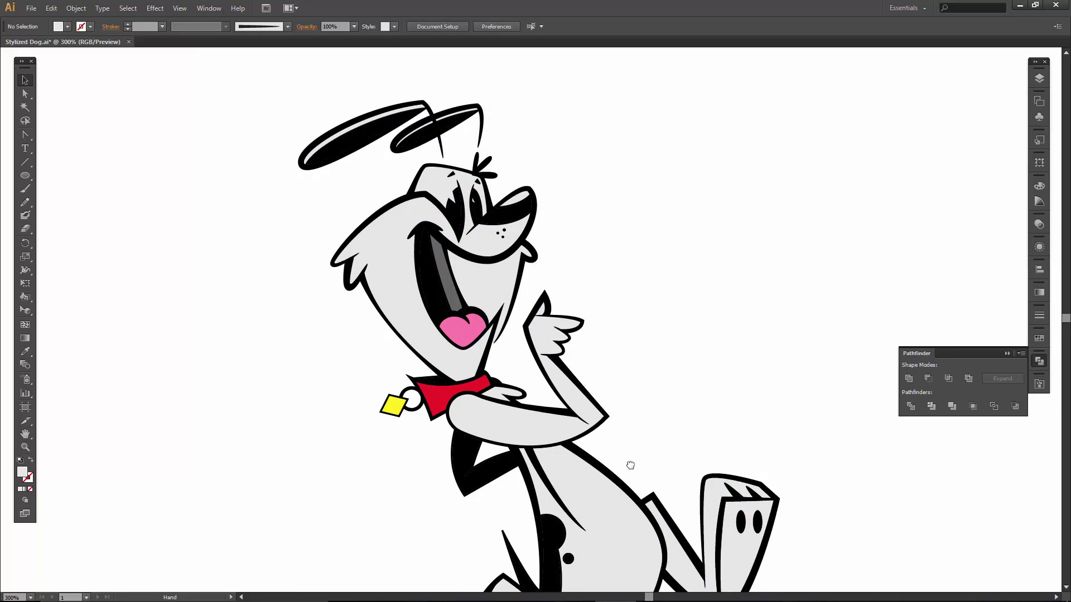
{"action": "left_click_drag", "start_coordinate": [630, 439], "coordinate": [604, 256]}
{"action": "scroll", "coordinate": [605, 256], "scroll_direction": "up", "scroll_amount": 5}
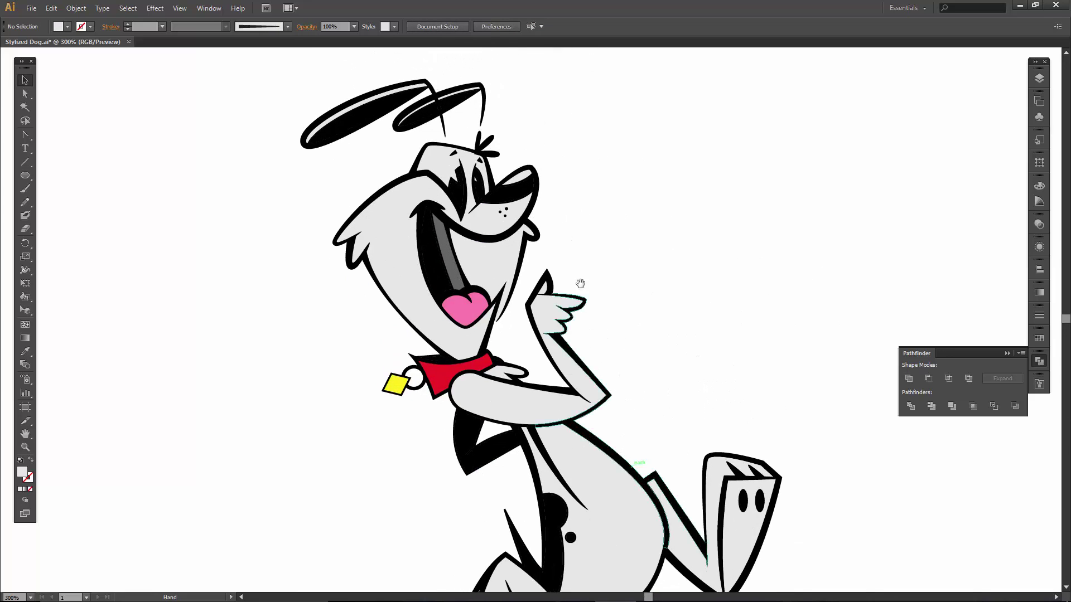
Magic Wand-select all black shapes and unite them, then unite all light-grey shapes
{"action": "double_click", "coordinate": [25, 107]}
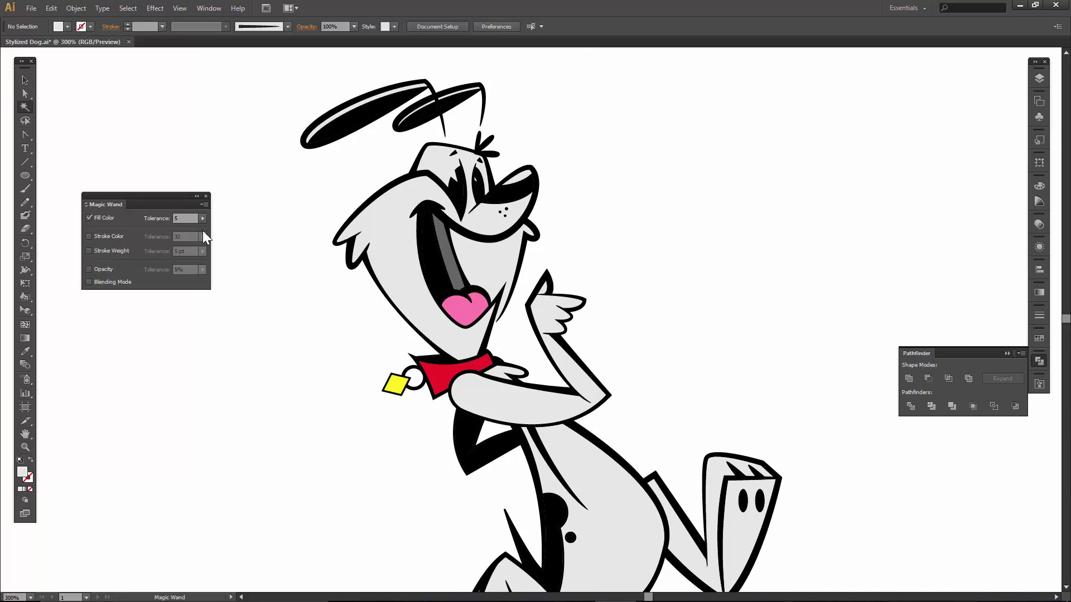
{"action": "left_click", "coordinate": [332, 127]}
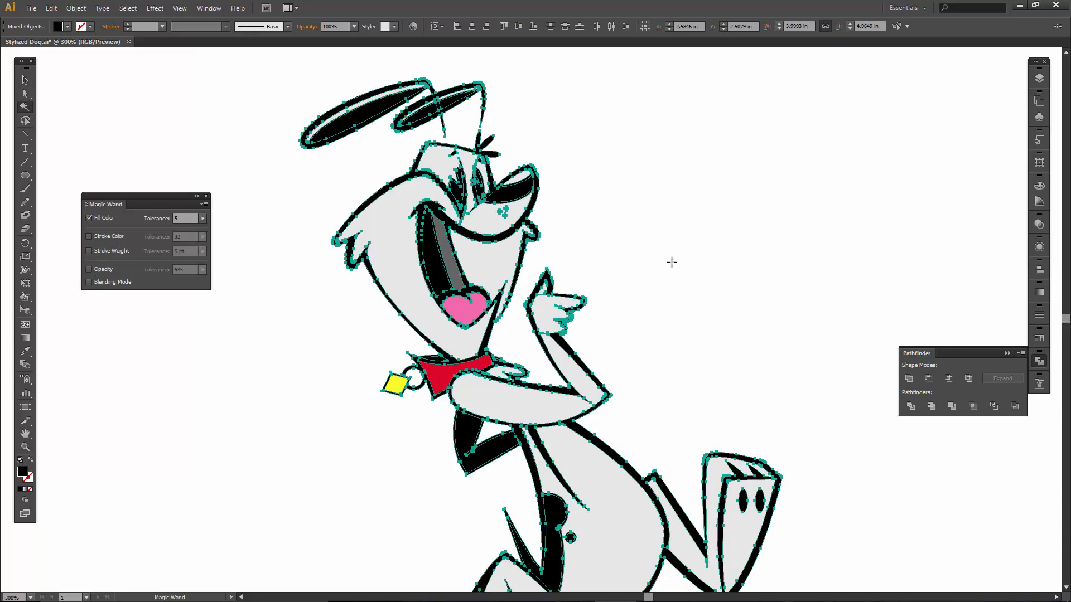
{"action": "left_click", "coordinate": [910, 380]}
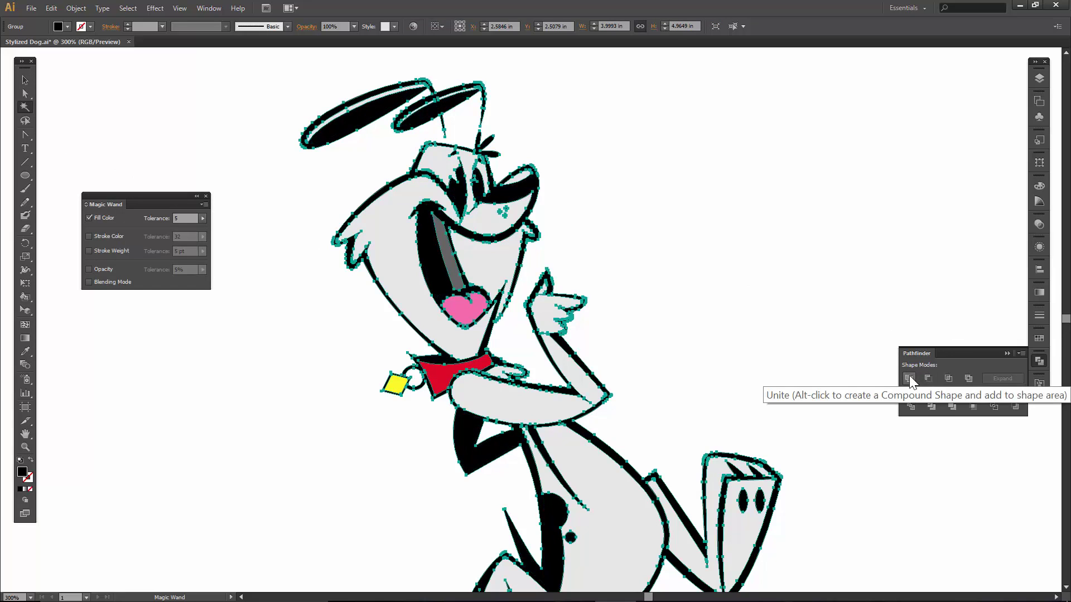
{"action": "left_click", "coordinate": [538, 406]}
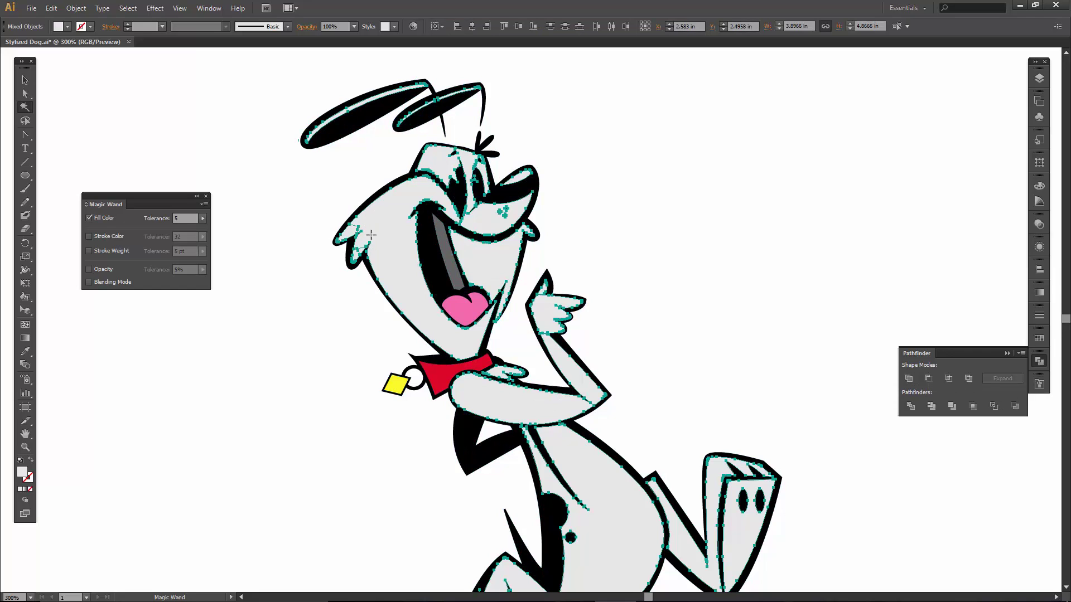
{"action": "left_click", "coordinate": [908, 379]}
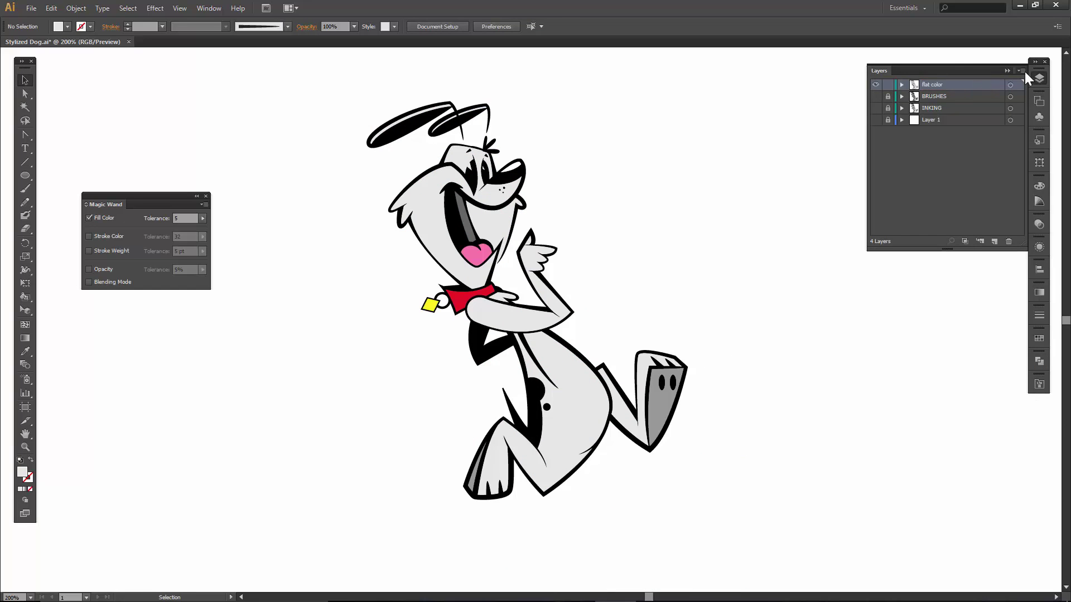
Duplicate the flat color layer and rename the copy 'shadows'
{"action": "left_click", "coordinate": [1023, 71]}
{"action": "left_click", "coordinate": [912, 108]}
{"action": "double_click", "coordinate": [942, 85]}
{"action": "type", "text": "shadows"}
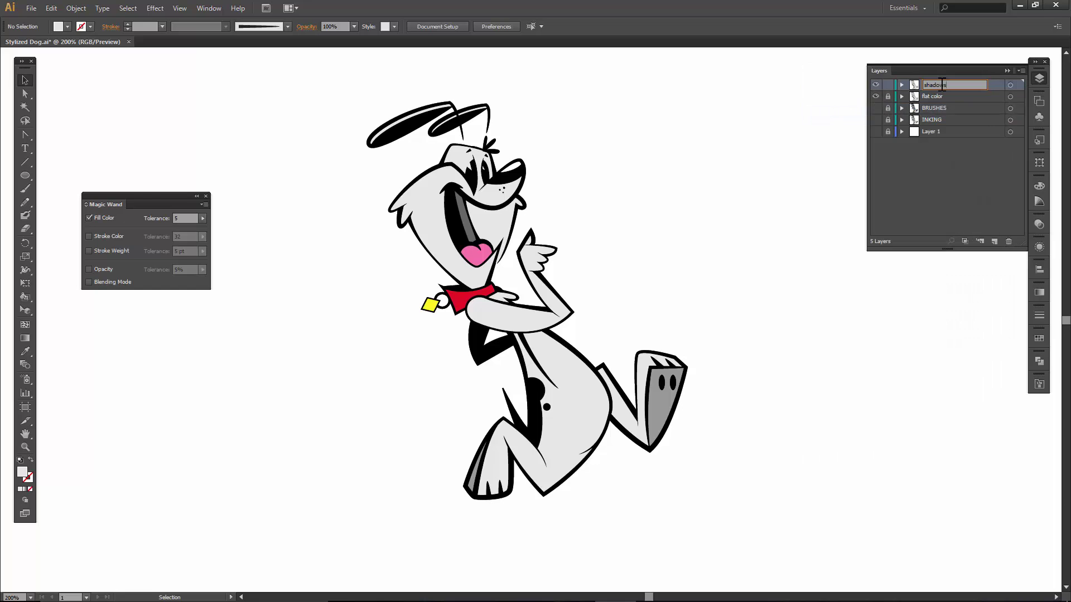
{"action": "key", "text": "Return"}
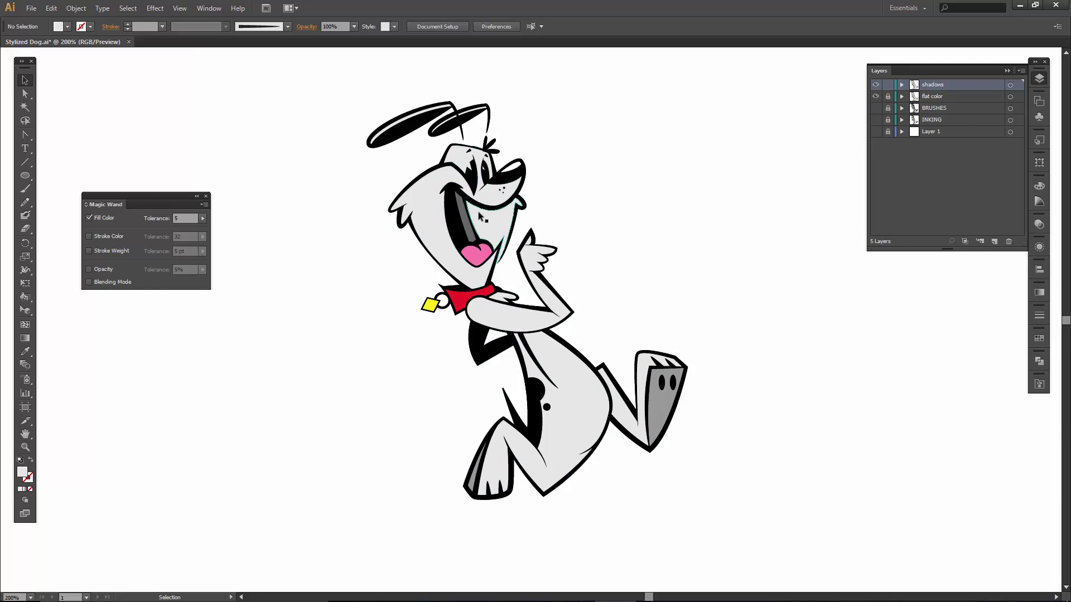
{"action": "key", "text": "z"}
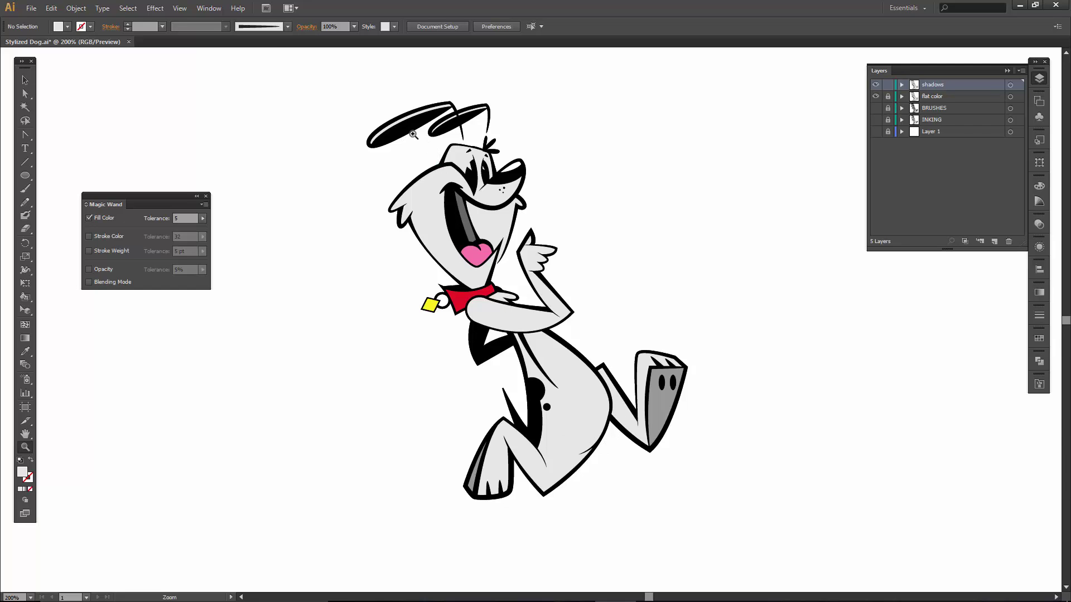
Knife-cut a band under the smile from the throat shape and fill it light grey
{"action": "left_click_drag", "start_coordinate": [412, 134], "coordinate": [573, 318]}
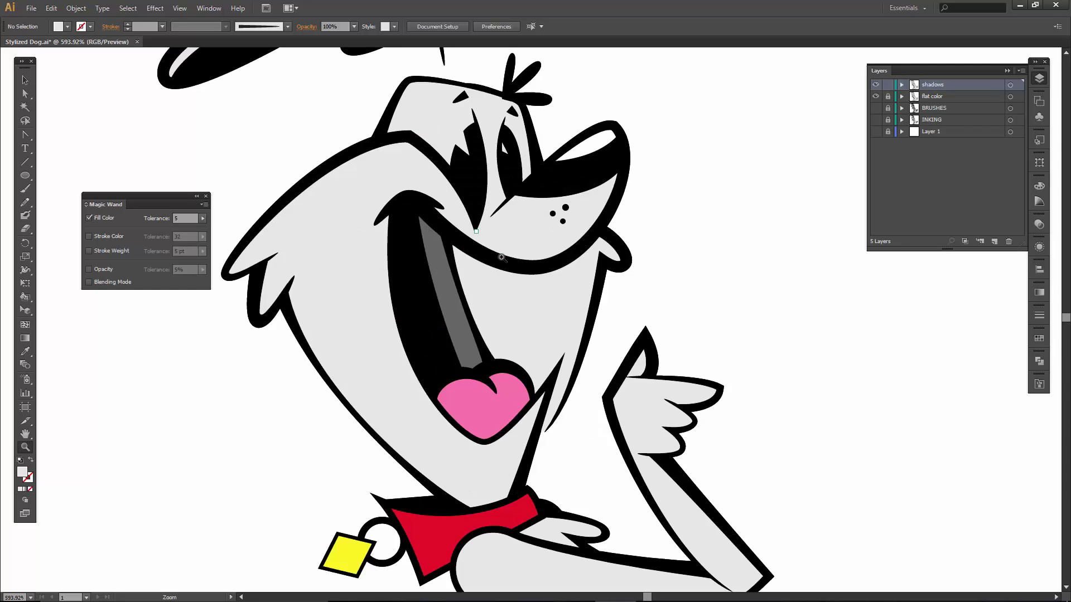
{"action": "key", "text": "v"}
{"action": "left_click", "coordinate": [534, 299]}
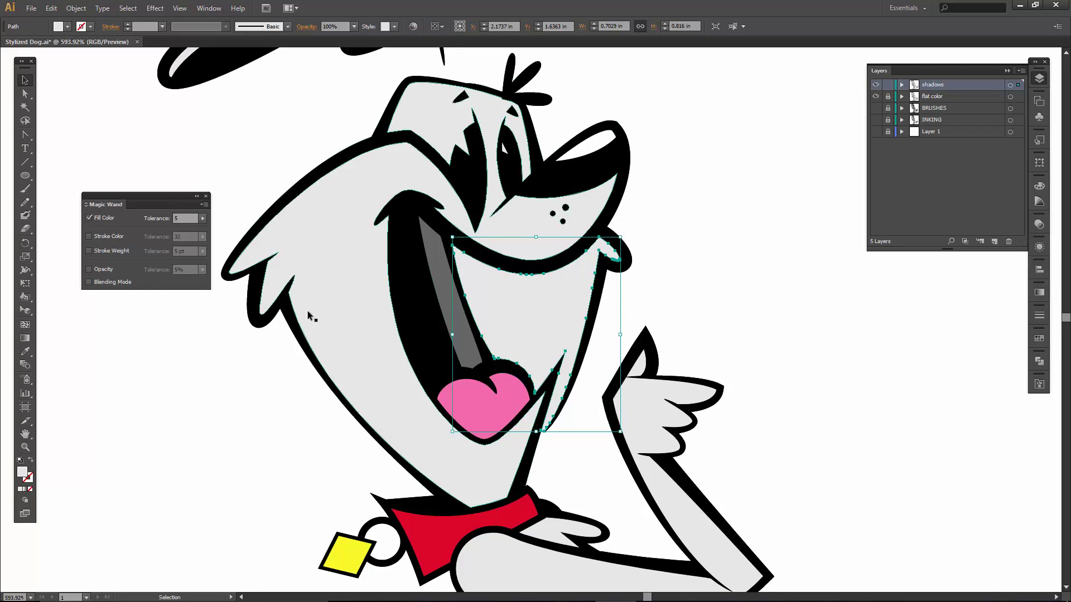
{"action": "mouse_move", "coordinate": [26, 229]}
{"action": "left_mouse_down"}
{"action": "mouse_move", "coordinate": [105, 239]}
{"action": "mouse_move", "coordinate": [65, 255]}
{"action": "left_mouse_up"}
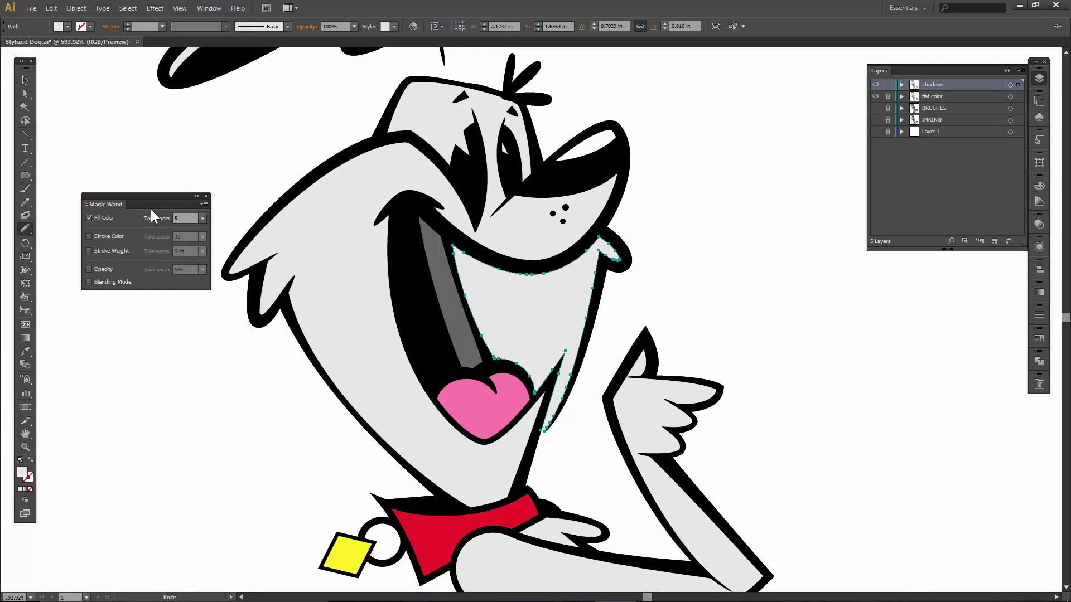
{"action": "left_click", "coordinate": [207, 196]}
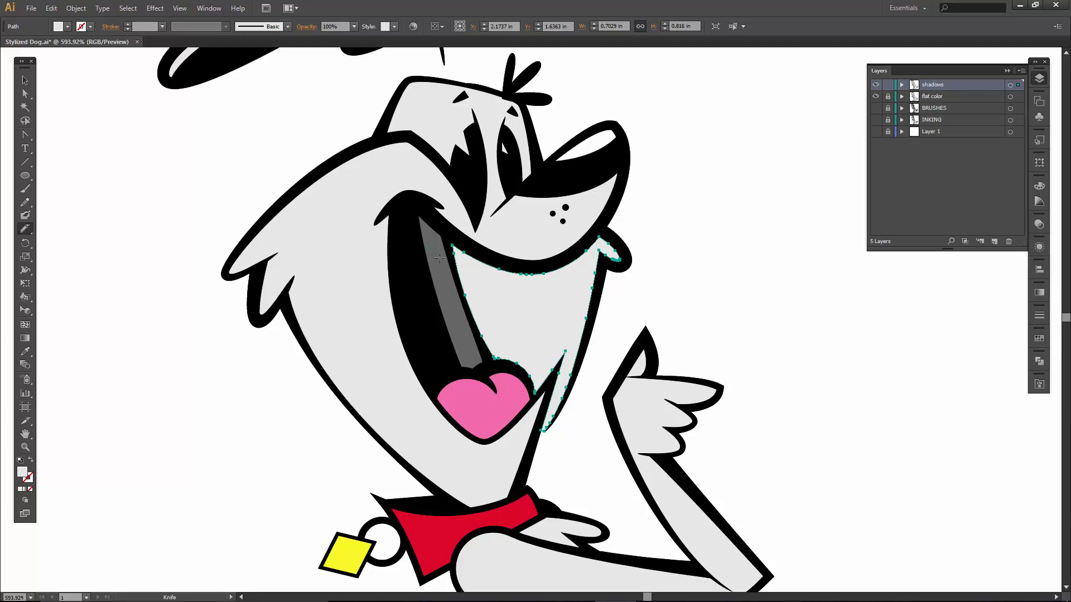
{"action": "mouse_move", "coordinate": [478, 281]}
{"action": "left_mouse_down"}
{"action": "mouse_move", "coordinate": [558, 316]}
{"action": "mouse_move", "coordinate": [614, 308]}
{"action": "mouse_move", "coordinate": [690, 243]}
{"action": "mouse_move", "coordinate": [725, 180]}
{"action": "left_mouse_up"}
{"action": "key", "text": "v"}
{"action": "left_click", "coordinate": [628, 279]}
{"action": "left_click", "coordinate": [578, 279]}
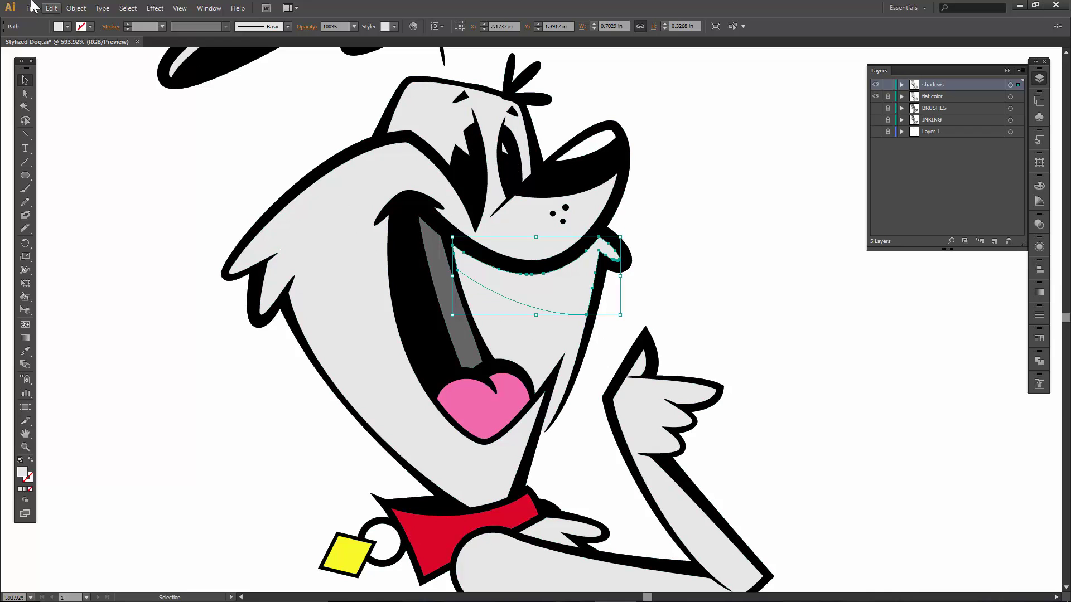
{"action": "left_click", "coordinate": [67, 27]}
{"action": "left_click", "coordinate": [79, 79]}
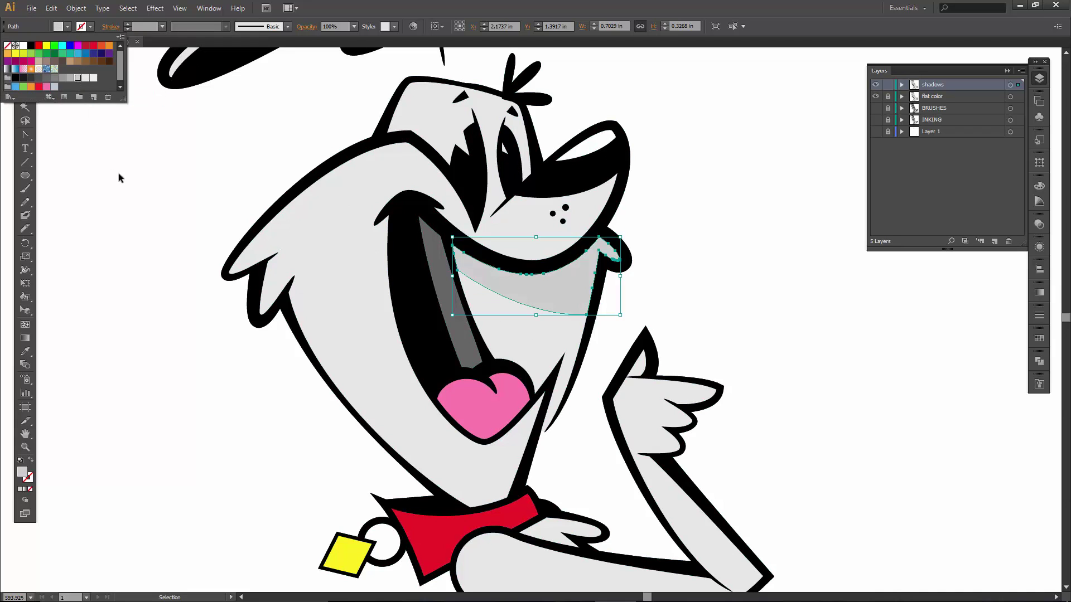
{"action": "left_click", "coordinate": [140, 239]}
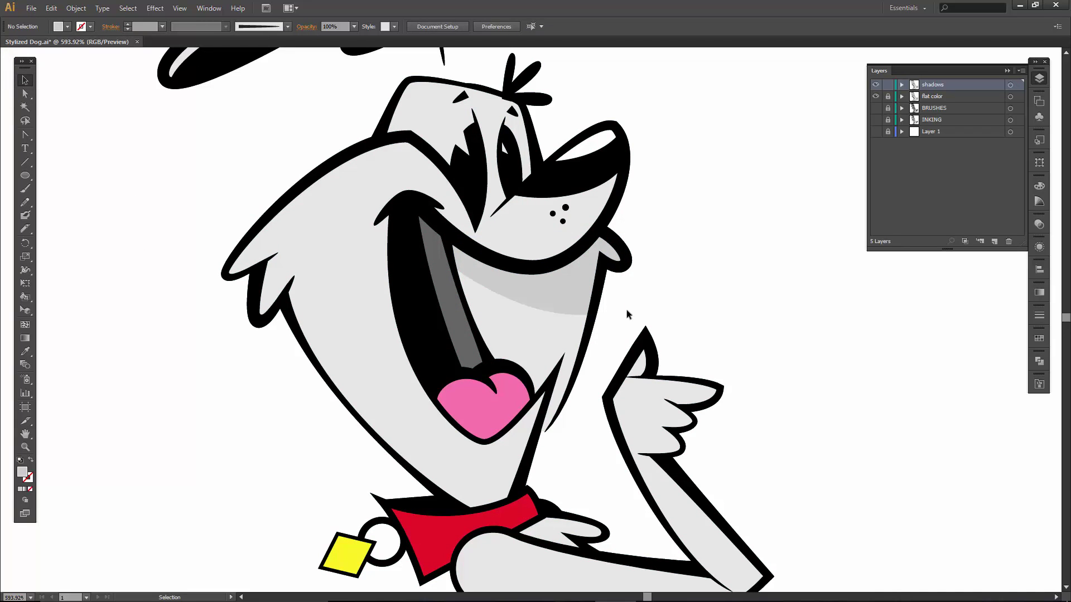
Knife-cut the chin beside and above the tongue and fill both pieces grey
{"action": "left_click", "coordinate": [533, 321]}
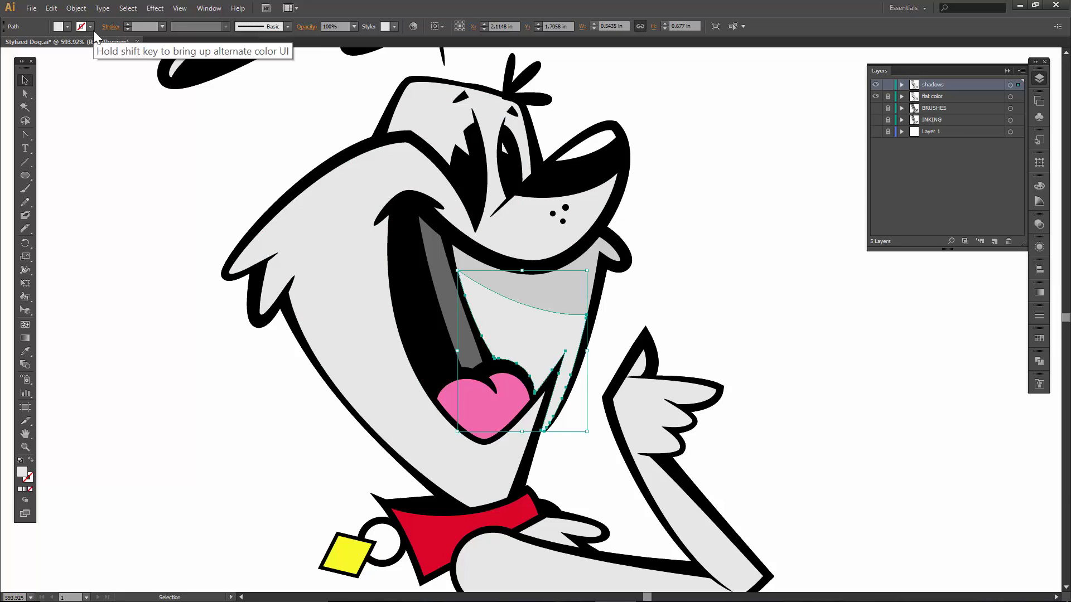
{"action": "left_click", "coordinate": [25, 229]}
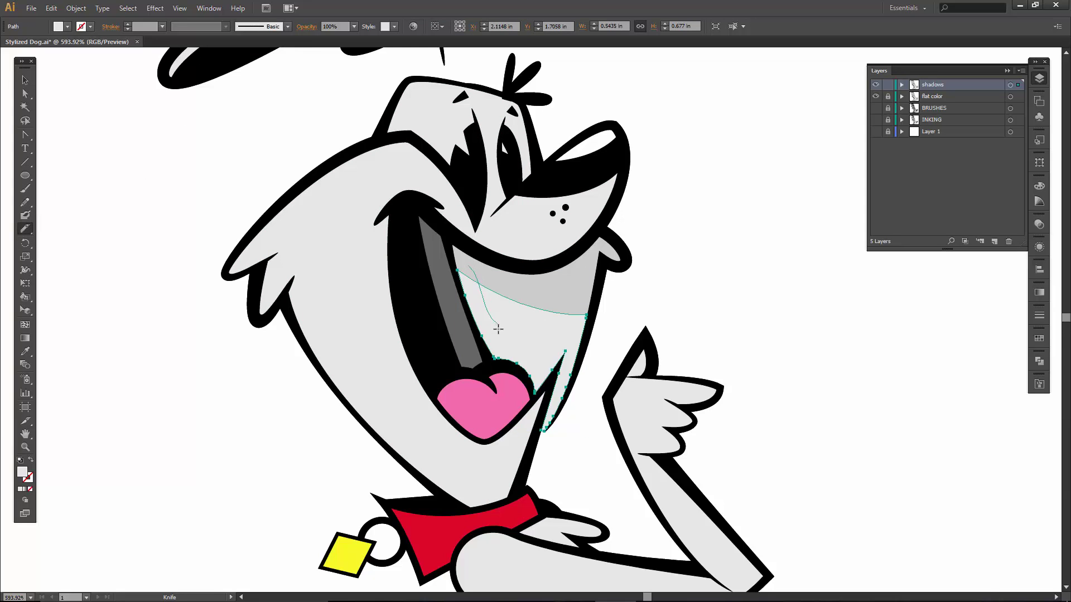
{"action": "mouse_move", "coordinate": [499, 332]}
{"action": "left_mouse_down"}
{"action": "mouse_move", "coordinate": [474, 358]}
{"action": "mouse_move", "coordinate": [510, 336]}
{"action": "mouse_move", "coordinate": [565, 407]}
{"action": "left_mouse_up"}
{"action": "left_click", "coordinate": [550, 396], "text": "ctrl"}
{"action": "left_click_drag", "start_coordinate": [509, 343], "coordinate": [557, 385]}
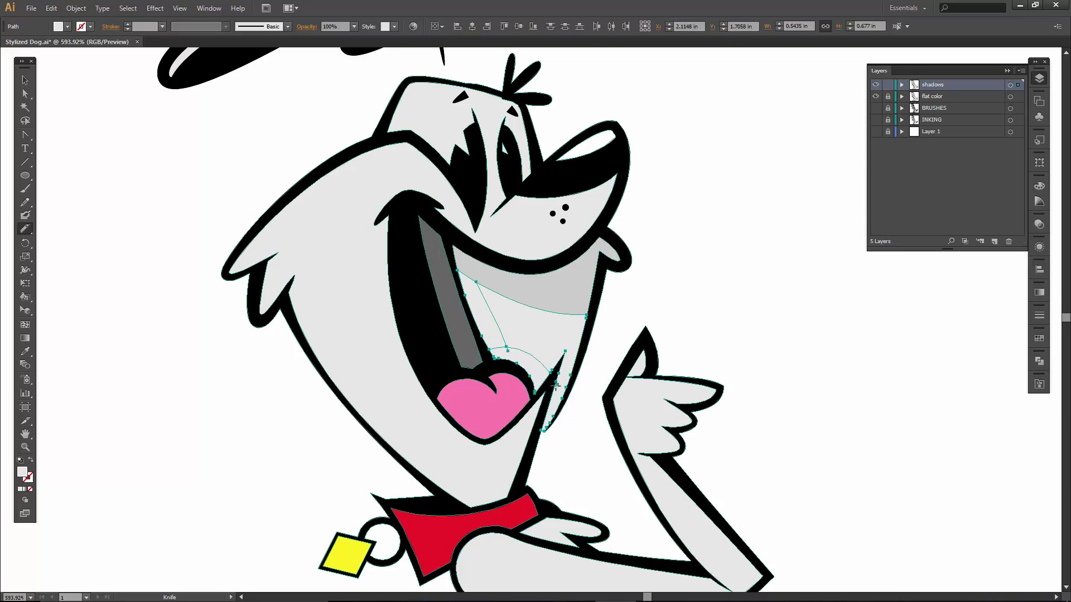
{"action": "left_click", "coordinate": [605, 368], "text": "ctrl"}
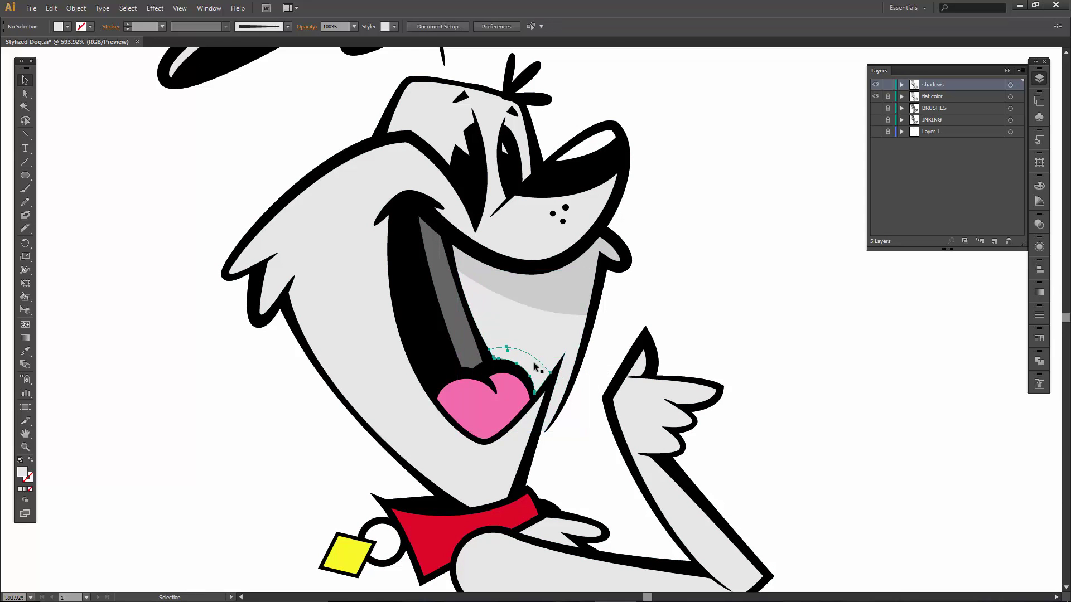
{"action": "left_click", "coordinate": [534, 363], "text": "ctrl"}
{"action": "left_click", "coordinate": [491, 333], "text": "shift"}
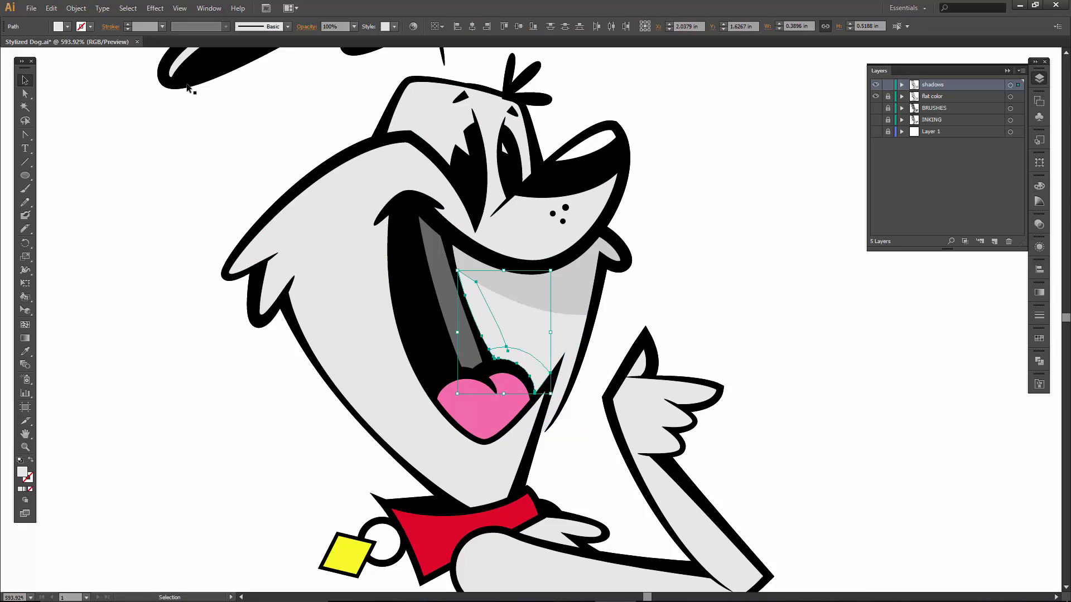
{"action": "left_click", "coordinate": [67, 26]}
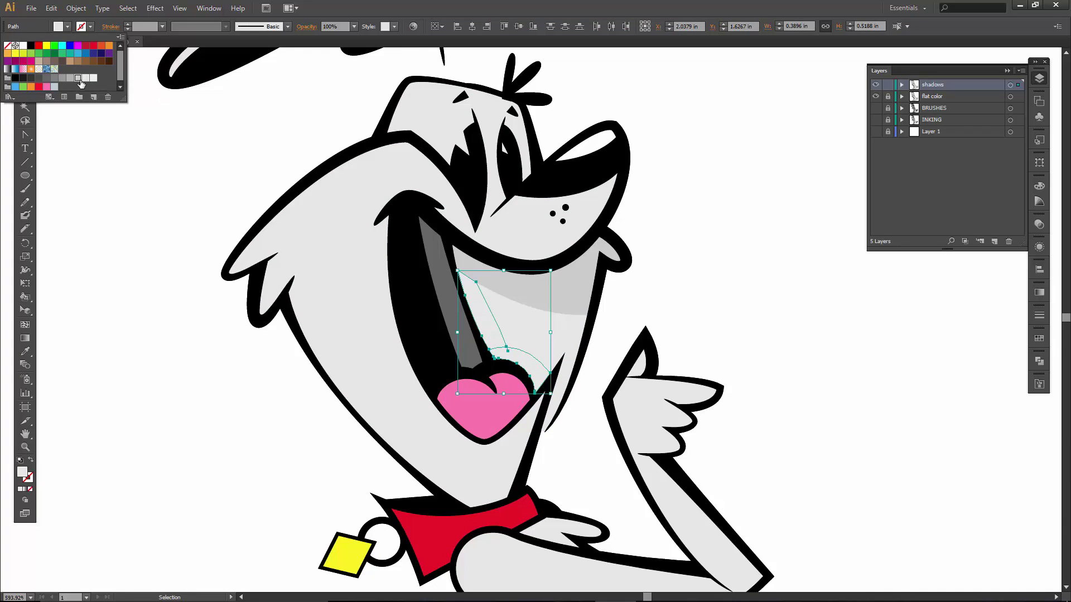
{"action": "left_click", "coordinate": [78, 79]}
{"action": "left_click", "coordinate": [133, 314]}
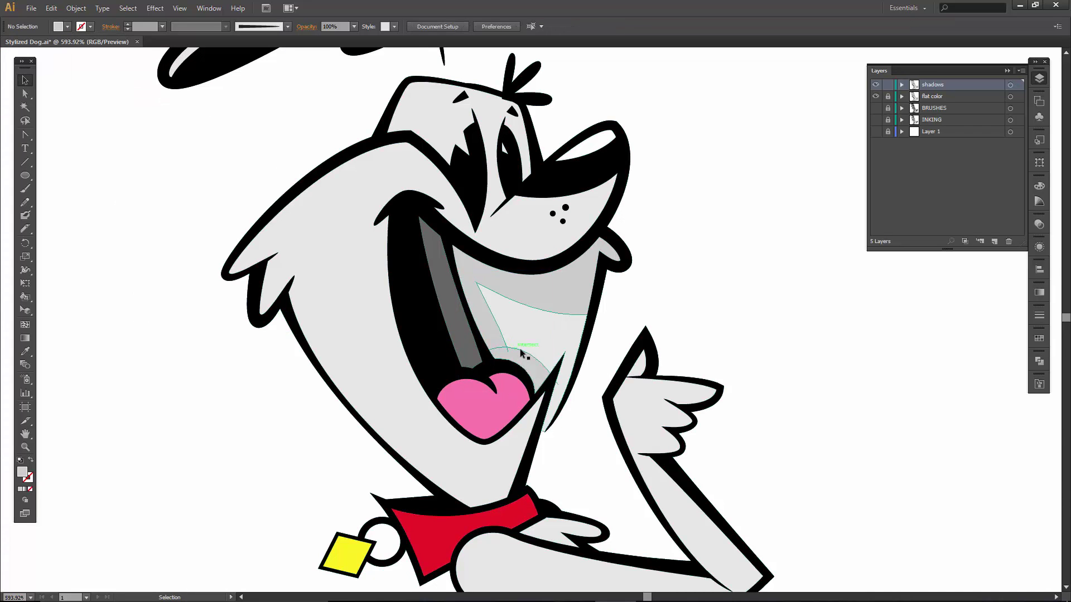
{"action": "key", "text": "ctrl+shift+F9"}
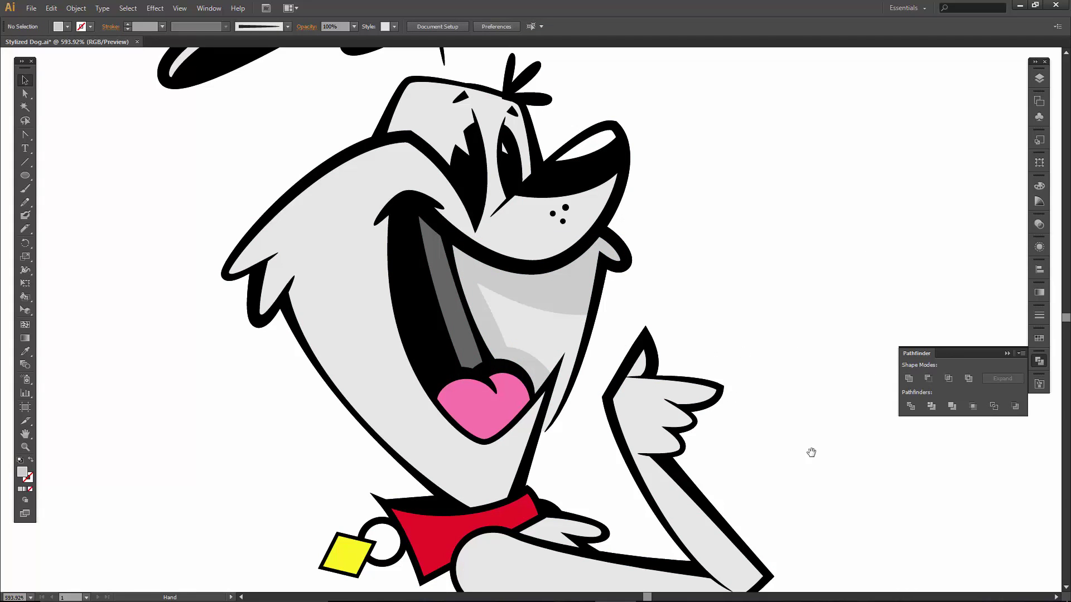
Knife-cut a strip off the top of the body and fill its pieces grey
{"action": "left_click_drag", "start_coordinate": [810, 459], "coordinate": [782, 479]}
{"action": "left_click_drag", "start_coordinate": [750, 415], "coordinate": [656, 165]}
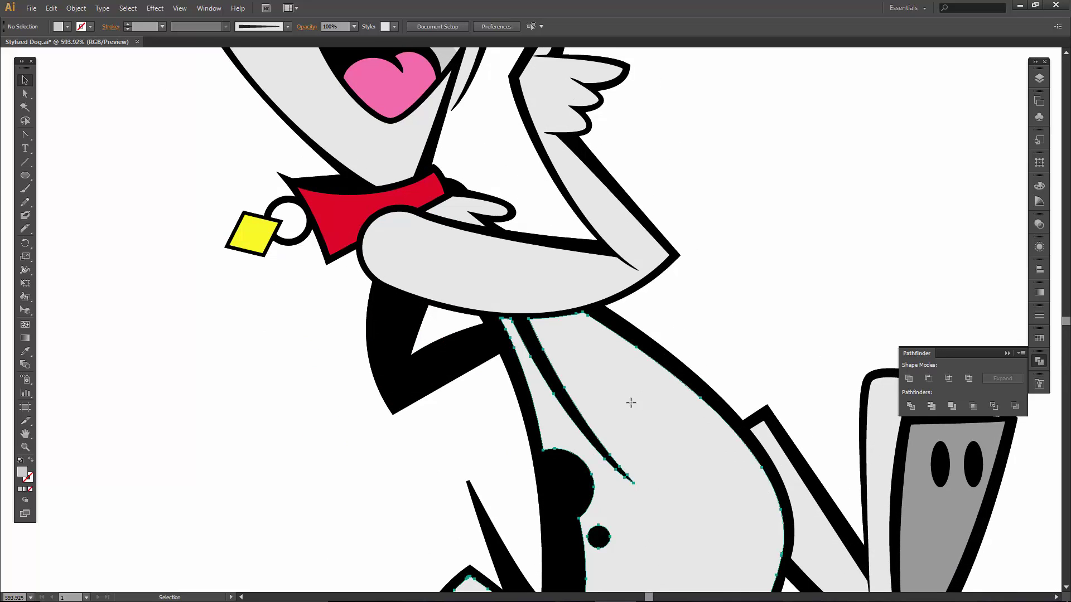
{"action": "left_click", "coordinate": [570, 389]}
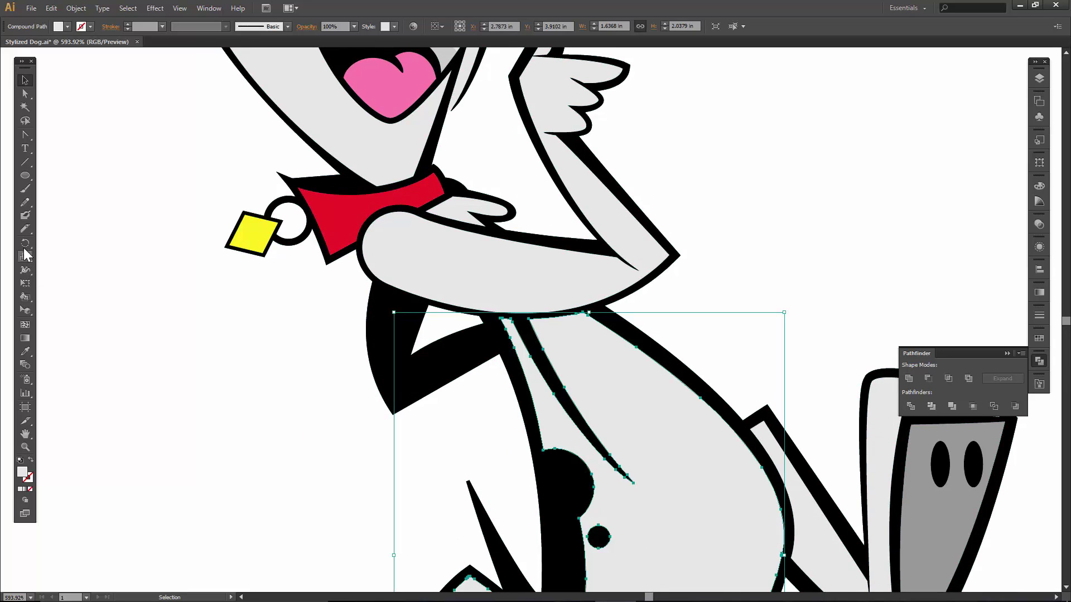
{"action": "left_click", "coordinate": [25, 228]}
{"action": "mouse_move", "coordinate": [488, 341]}
{"action": "left_mouse_down"}
{"action": "mouse_move", "coordinate": [597, 347]}
{"action": "mouse_move", "coordinate": [783, 252]}
{"action": "left_mouse_up"}
{"action": "key", "text": "v"}
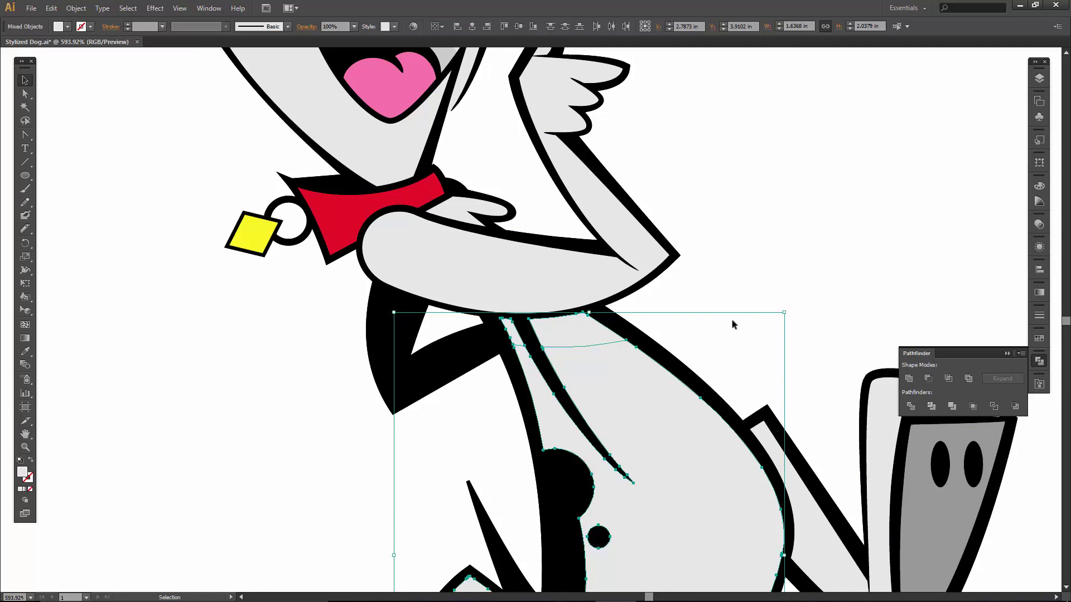
{"action": "left_click", "coordinate": [587, 323]}
{"action": "left_click", "coordinate": [513, 329], "text": "shift"}
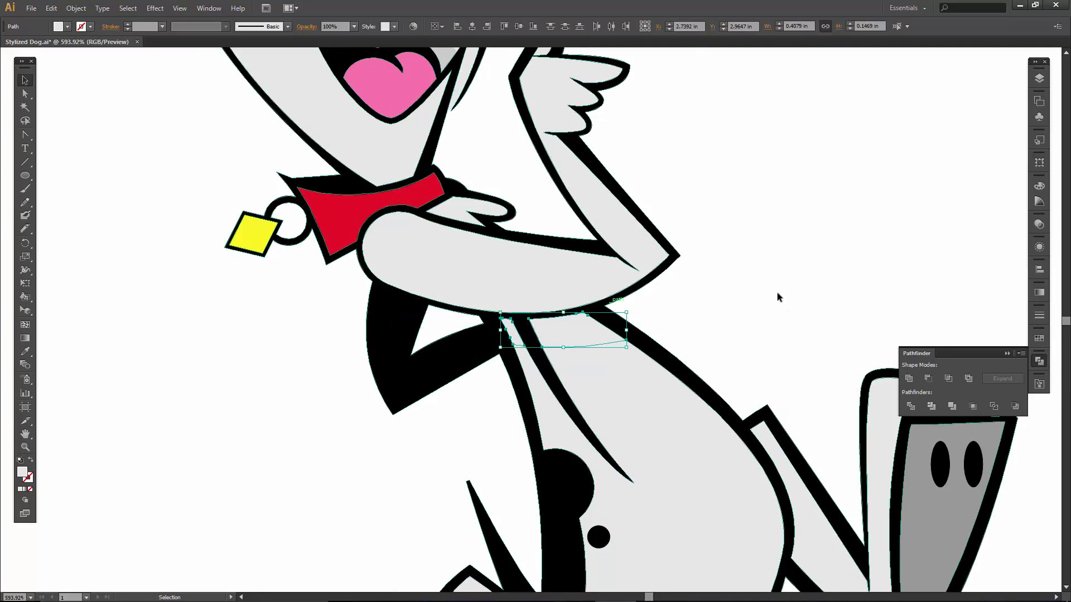
{"action": "left_click", "coordinate": [67, 27]}
{"action": "left_click", "coordinate": [70, 78]}
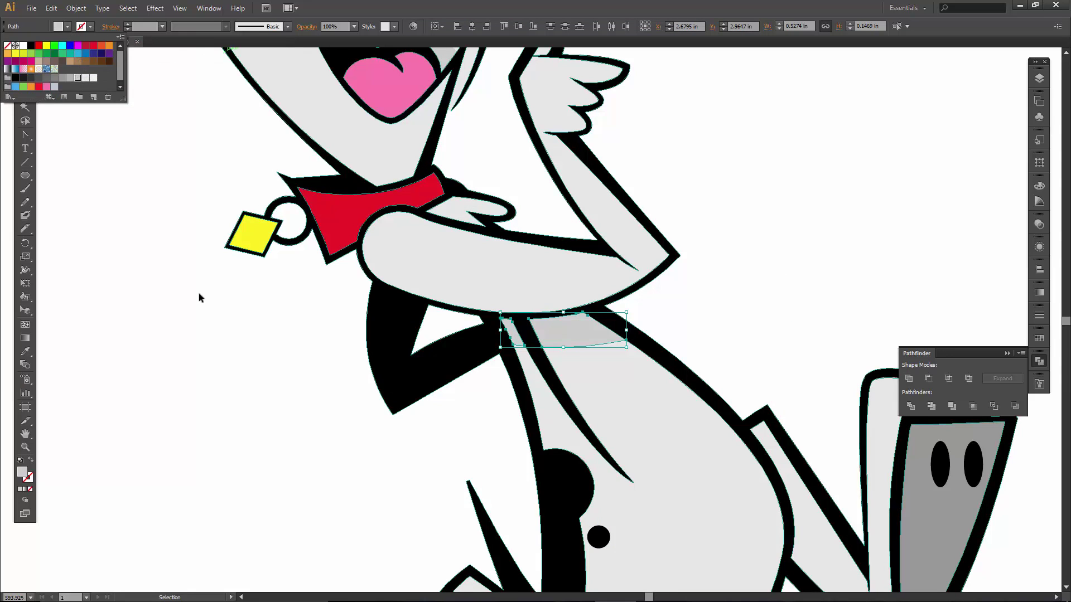
{"action": "left_click", "coordinate": [200, 323]}
Knife-cut a curve down the dog's raised leg and paw
{"action": "scroll", "coordinate": [561, 276], "scroll_direction": "down", "scroll_amount": 5}
{"action": "scroll", "coordinate": [561, 276], "scroll_direction": "right", "scroll_amount": 5}
{"action": "left_click", "coordinate": [578, 306]}
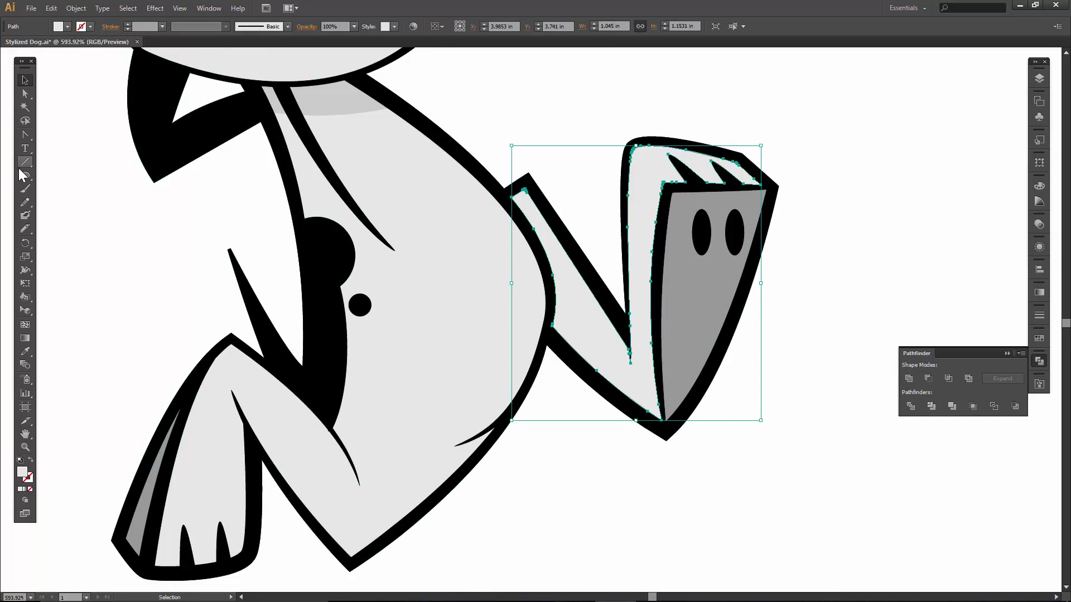
{"action": "left_click", "coordinate": [28, 229]}
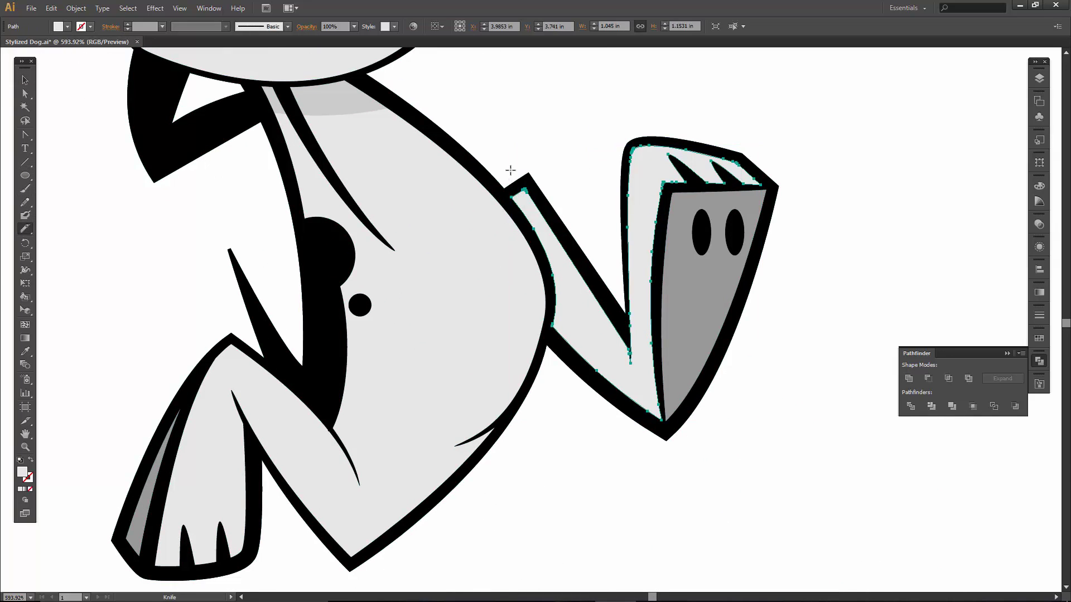
{"action": "mouse_move", "coordinate": [544, 201]}
{"action": "left_mouse_down"}
{"action": "mouse_move", "coordinate": [574, 270]}
{"action": "mouse_move", "coordinate": [569, 357]}
{"action": "mouse_move", "coordinate": [540, 421]}
{"action": "left_mouse_up"}
Draw a flat oval below the dog's feet and add a resized second oval offset left
{"action": "left_click_drag", "start_coordinate": [541, 420], "coordinate": [541, 422]}
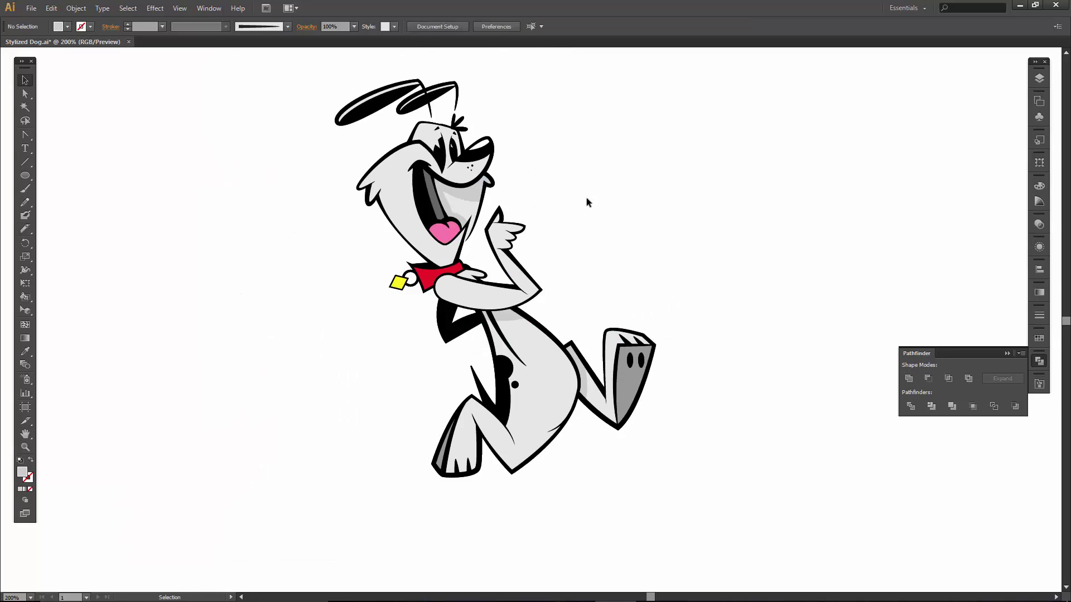
{"action": "left_click_drag", "start_coordinate": [229, 245], "coordinate": [234, 237]}
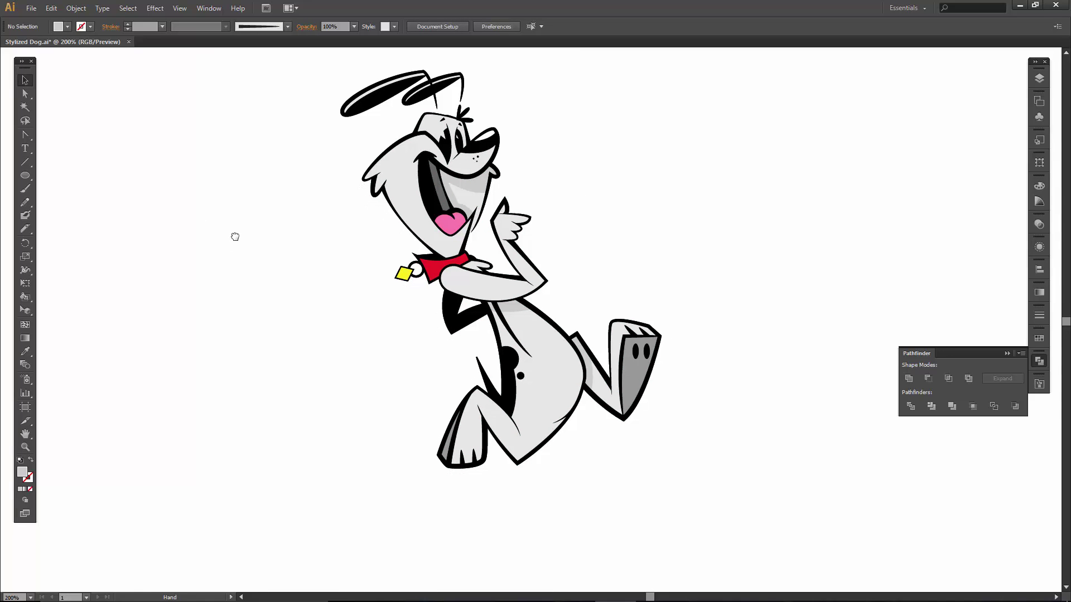
{"action": "left_click", "coordinate": [25, 175]}
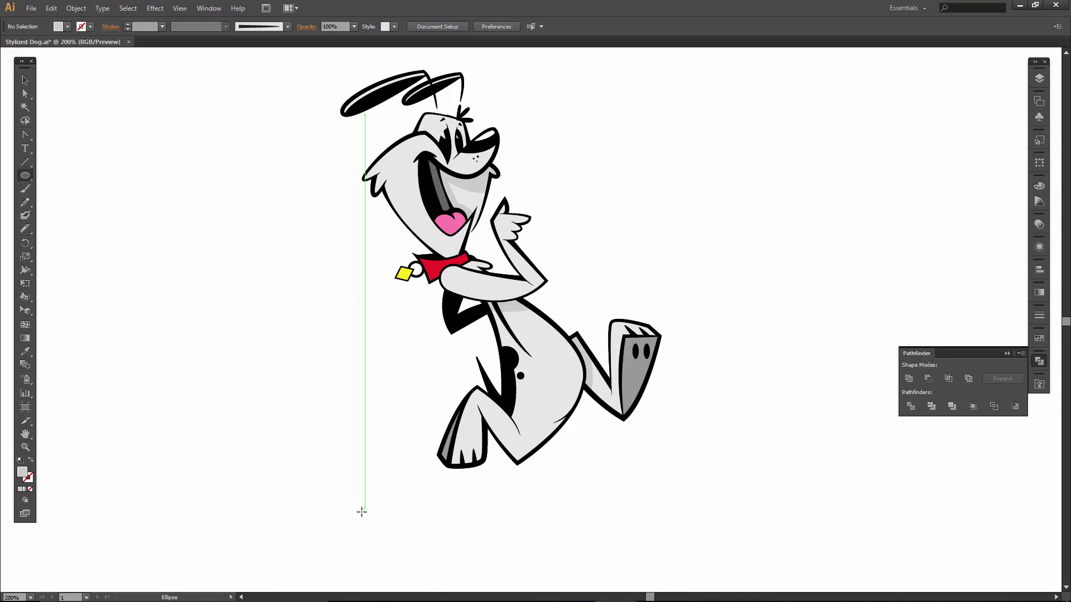
{"action": "left_click_drag", "start_coordinate": [362, 513], "coordinate": [623, 525]}
{"action": "key", "text": "v"}
{"action": "mouse_move", "coordinate": [522, 521]}
{"action": "left_mouse_down"}
{"action": "mouse_move", "coordinate": [510, 527]}
{"action": "mouse_move", "coordinate": [569, 536]}
{"action": "mouse_move", "coordinate": [536, 520]}
{"action": "left_mouse_up"}
{"action": "left_click_drag", "start_coordinate": [665, 528], "coordinate": [697, 528]}
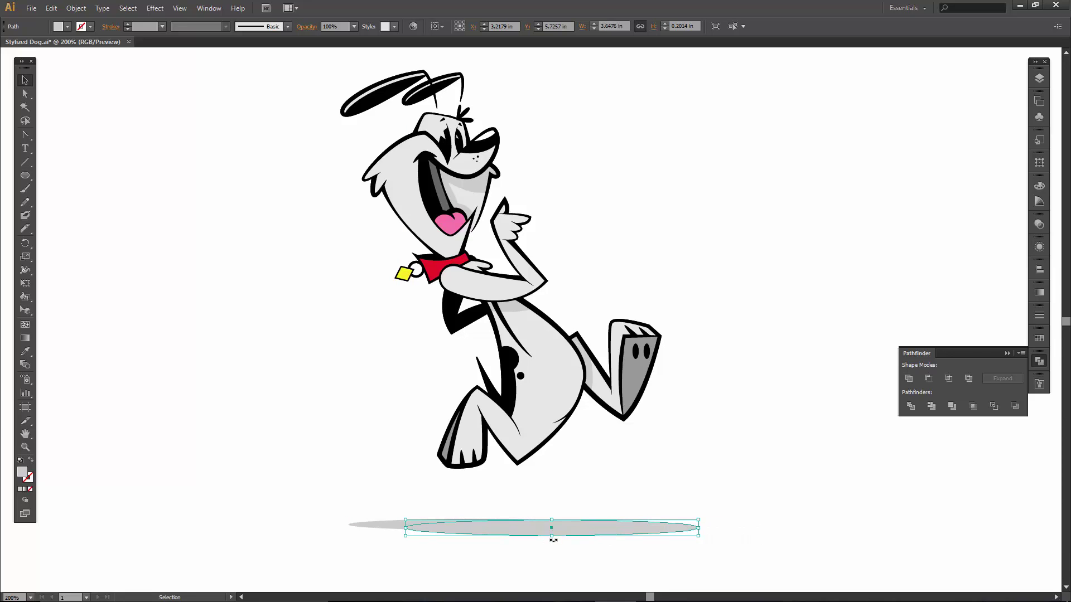
{"action": "left_click_drag", "start_coordinate": [413, 528], "coordinate": [577, 539]}
Unite the two ovals into one shadow shape and shift it left under the dog
{"action": "left_click", "coordinate": [432, 566]}
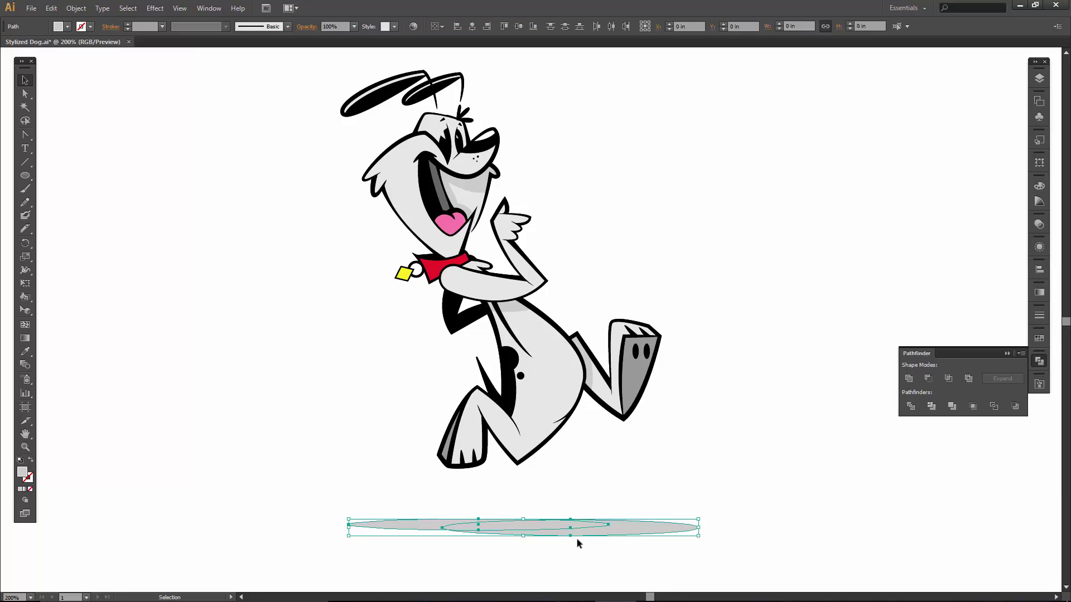
{"action": "left_click", "coordinate": [908, 378]}
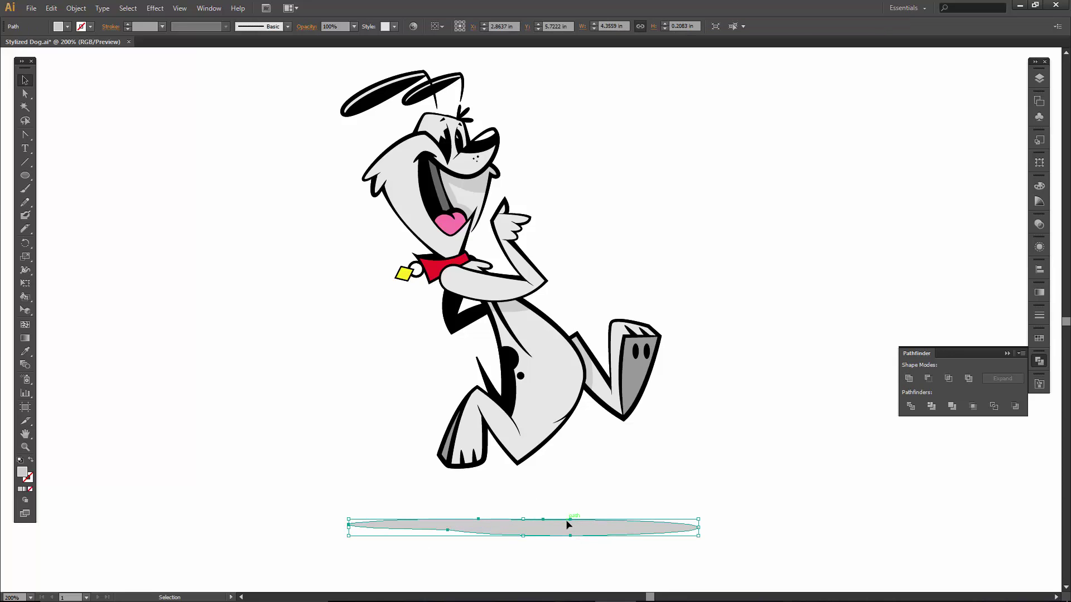
{"action": "left_click_drag", "start_coordinate": [585, 525], "coordinate": [562, 525]}
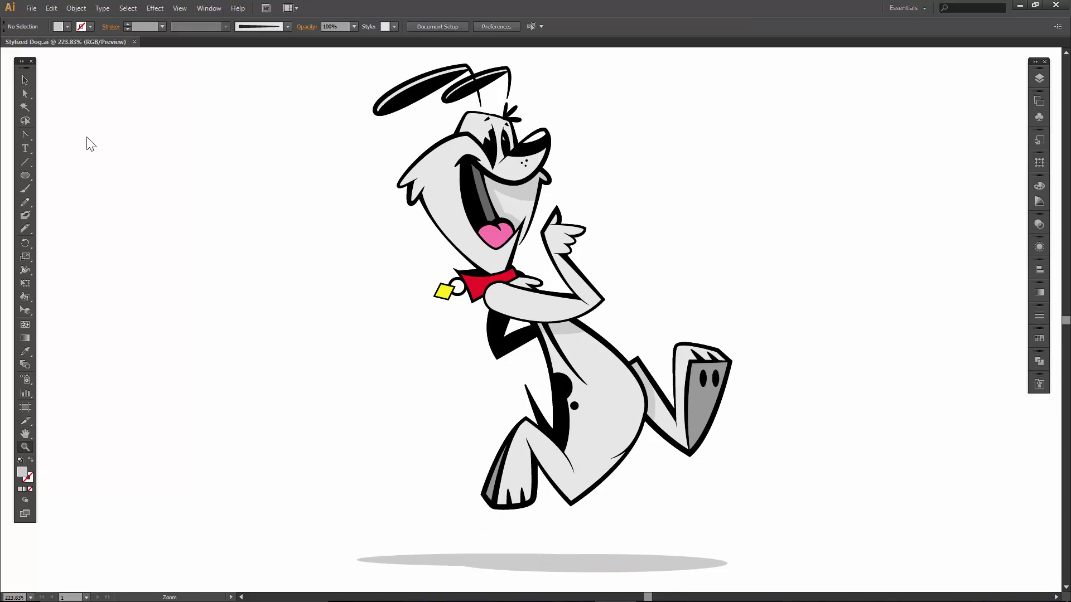